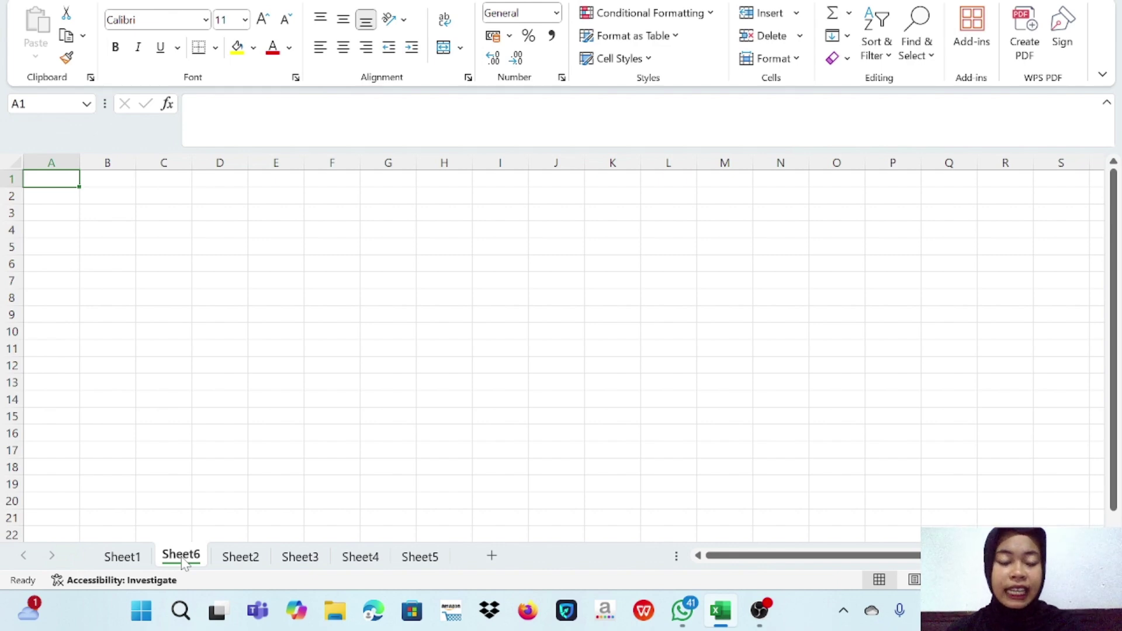
On Sheet1, enter the formula =IF(C2>5;3500000;2250000) in cell E2 of the GAJI POKOK column.
{"action": "left_click", "coordinate": [122, 555]}
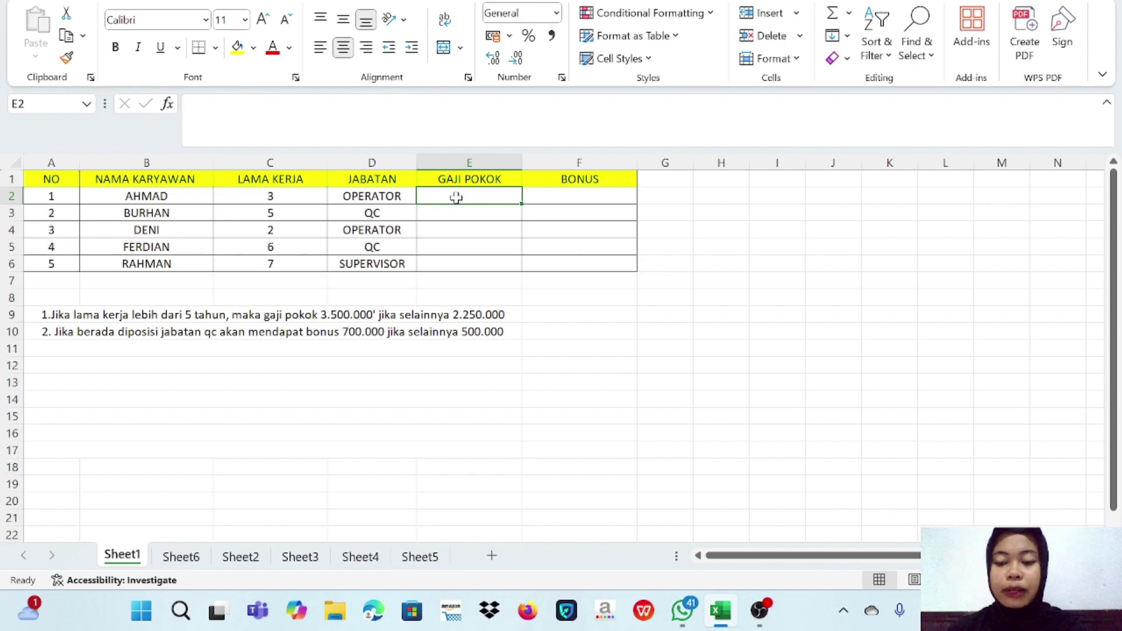
{"action": "type", "text": "="}
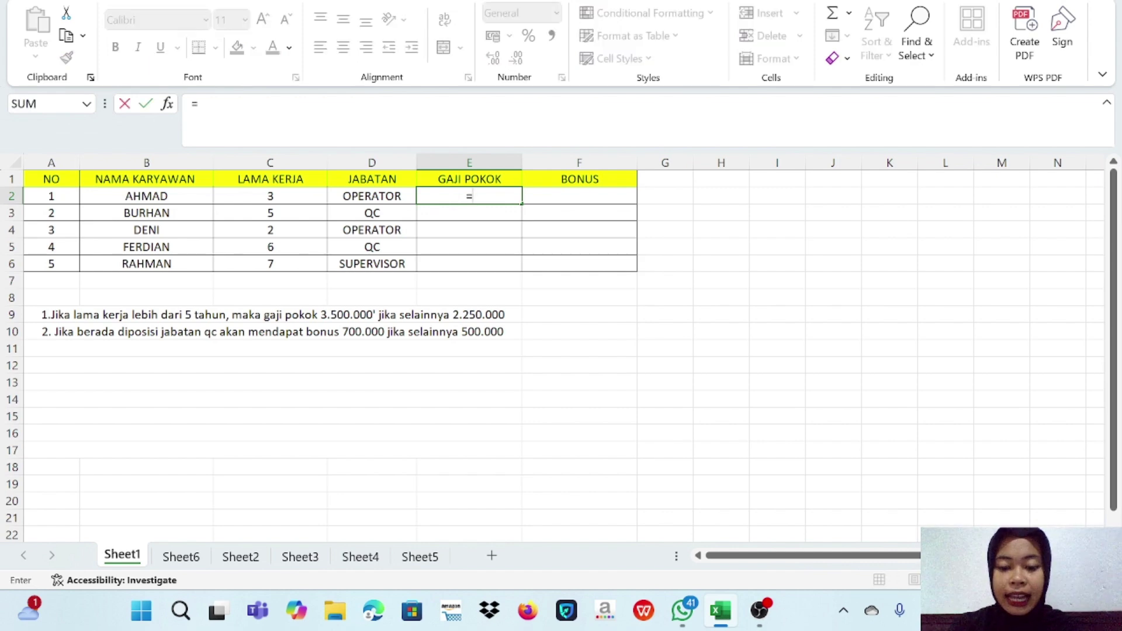
{"action": "type", "text": "IF"}
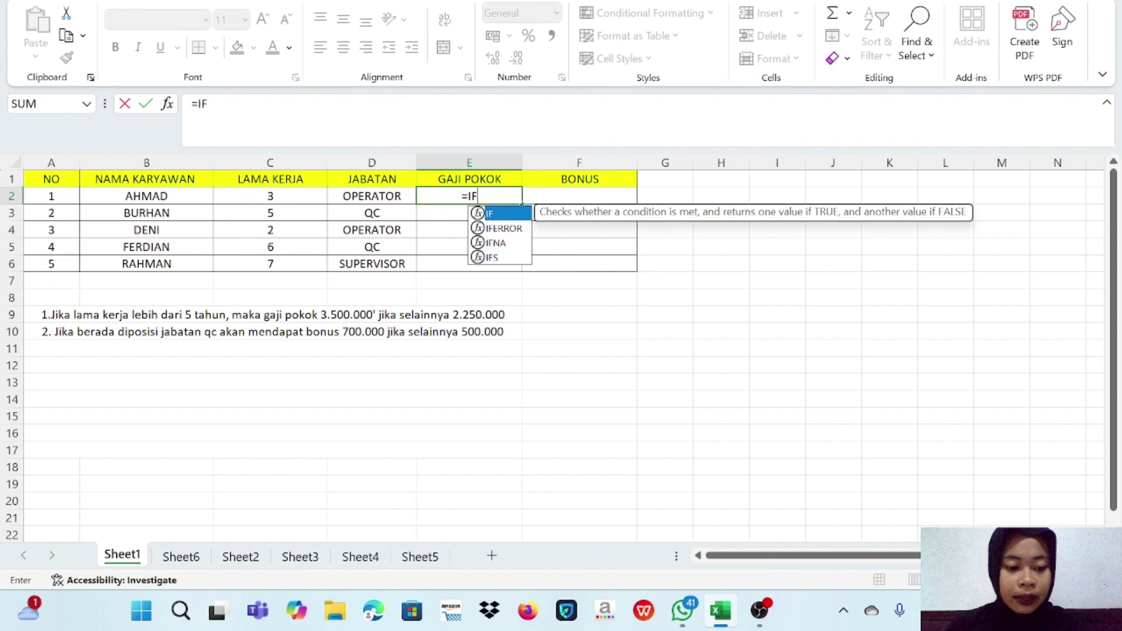
{"action": "type", "text": "("}
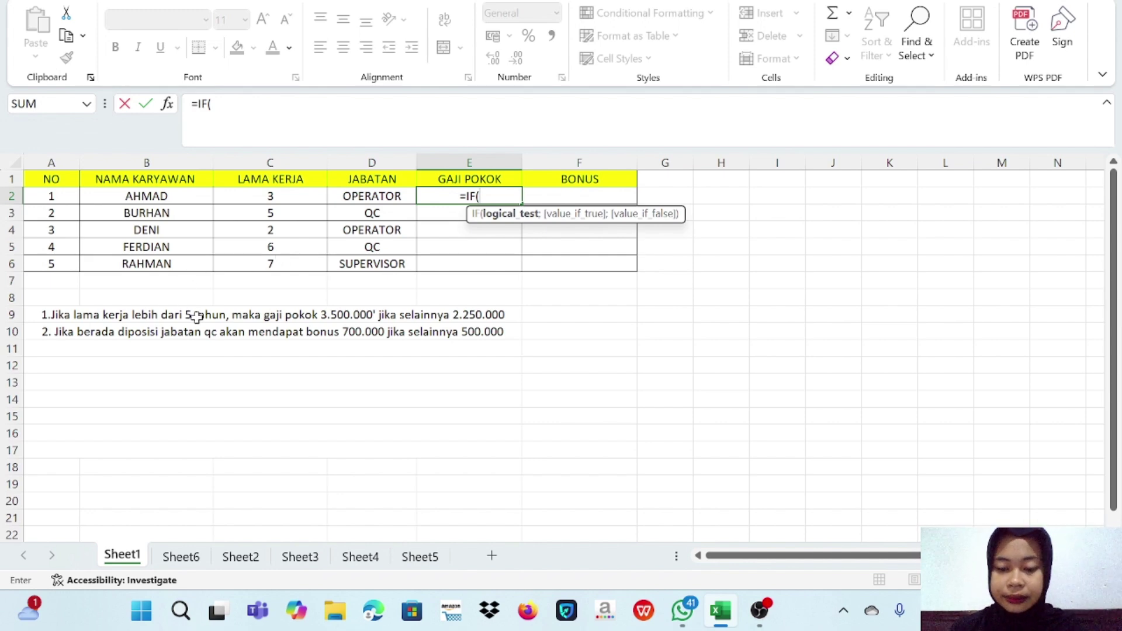
{"action": "type", "text": ">"}
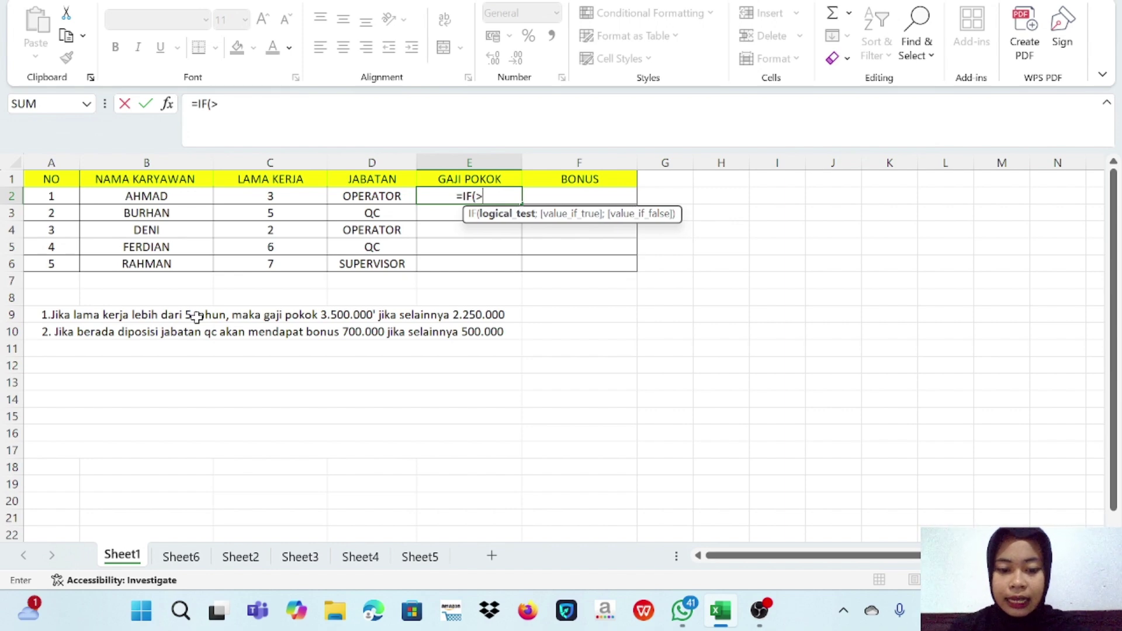
{"action": "type", "text": "5"}
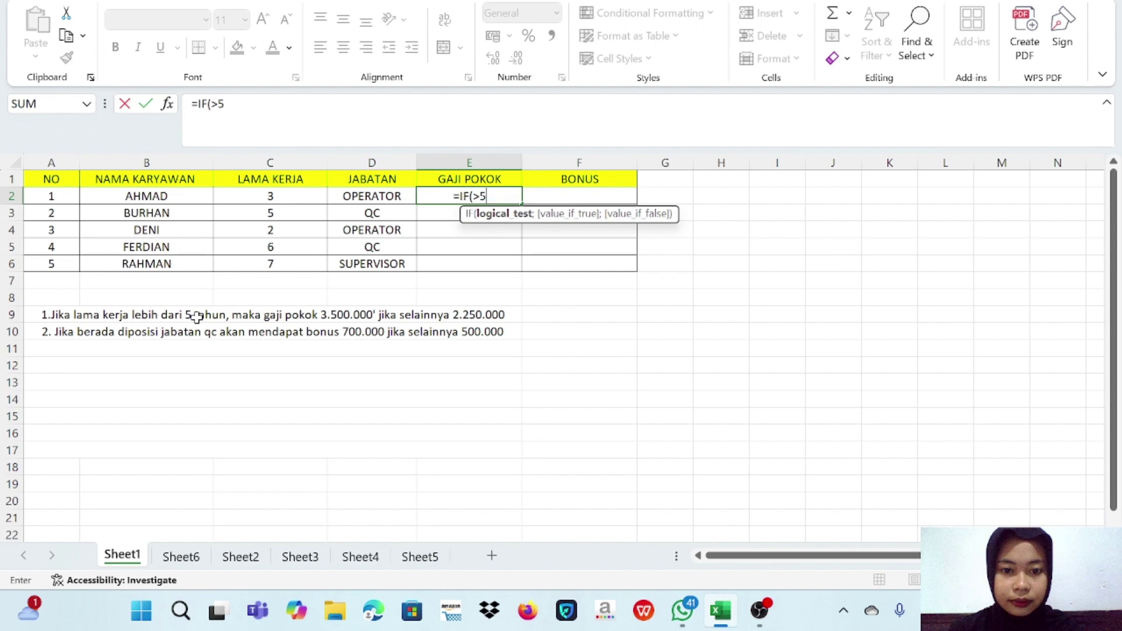
{"action": "type", "text": ";"}
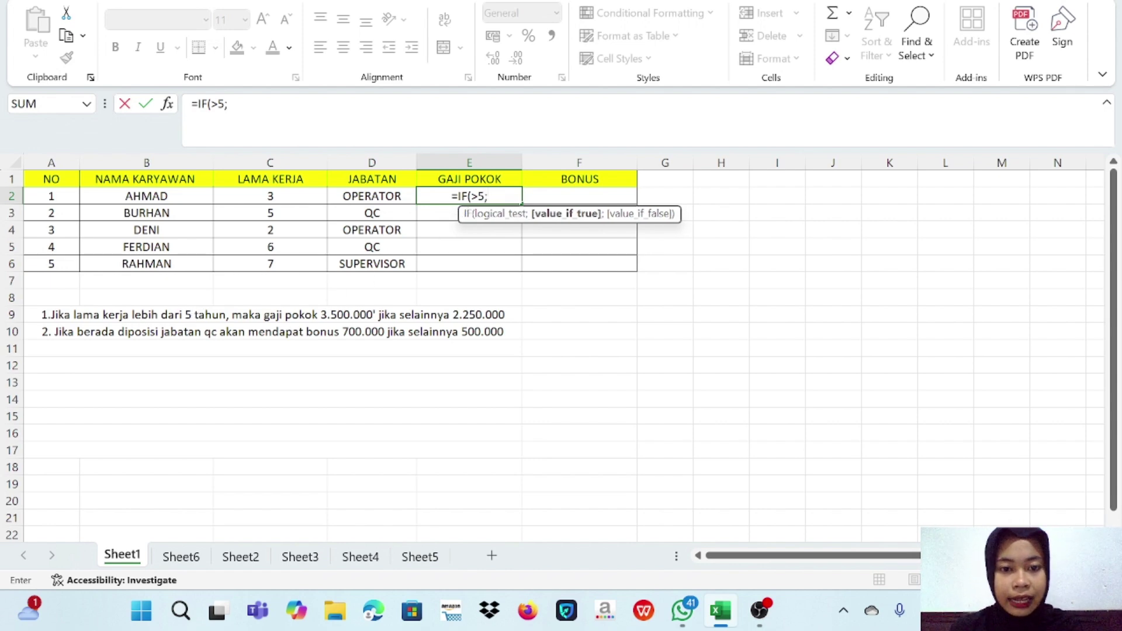
{"action": "left_click", "coordinate": [471, 196]}
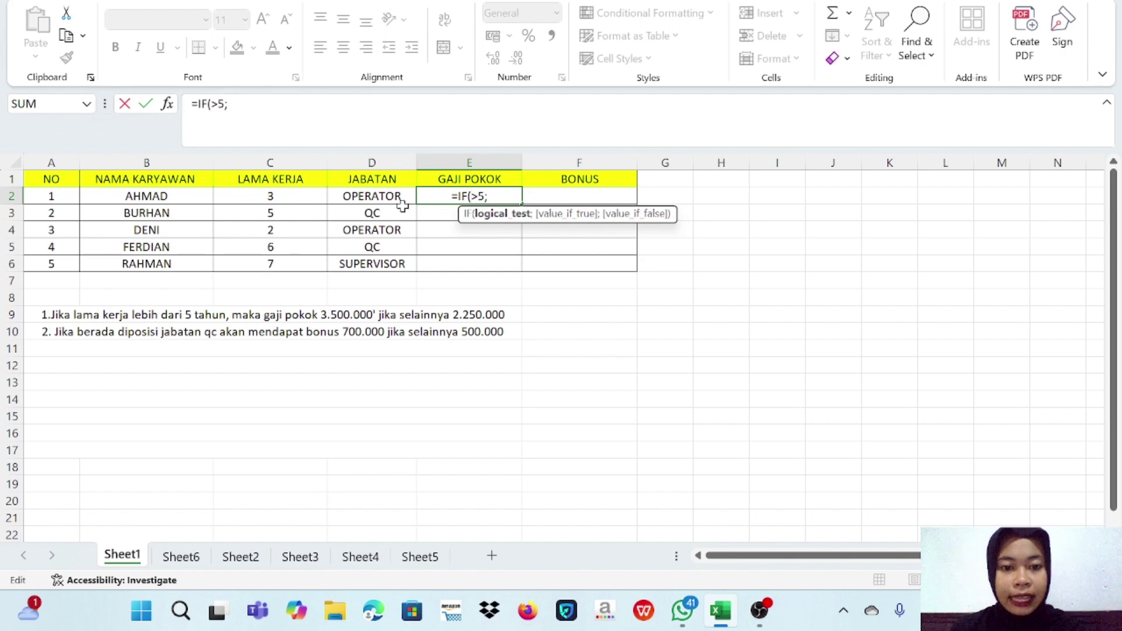
{"action": "left_click", "coordinate": [289, 196]}
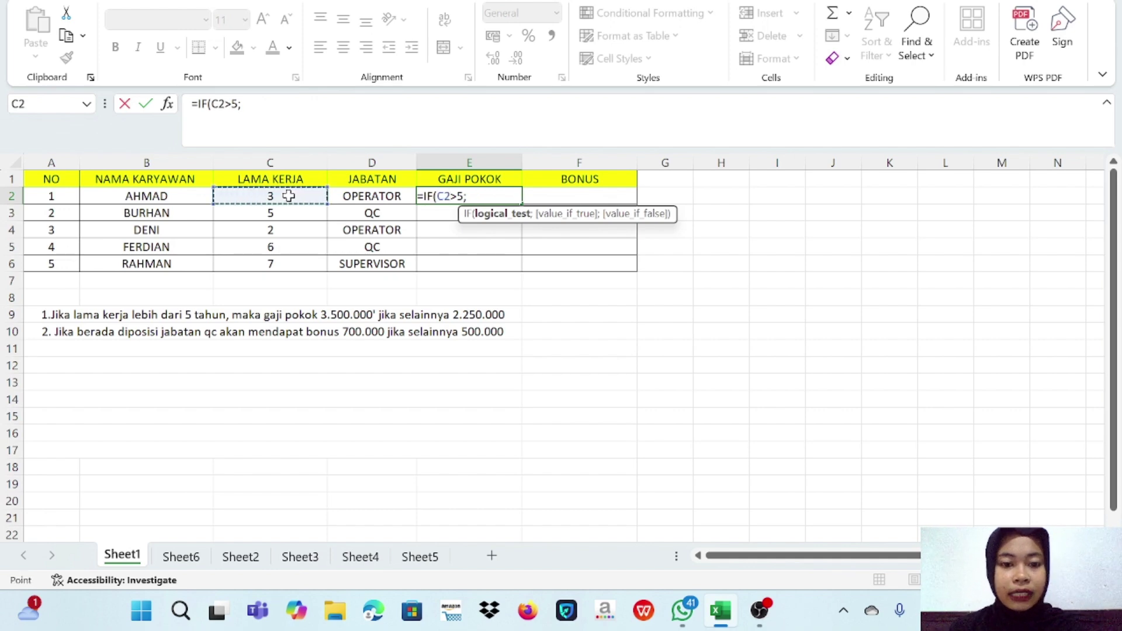
{"action": "left_click", "coordinate": [468, 196]}
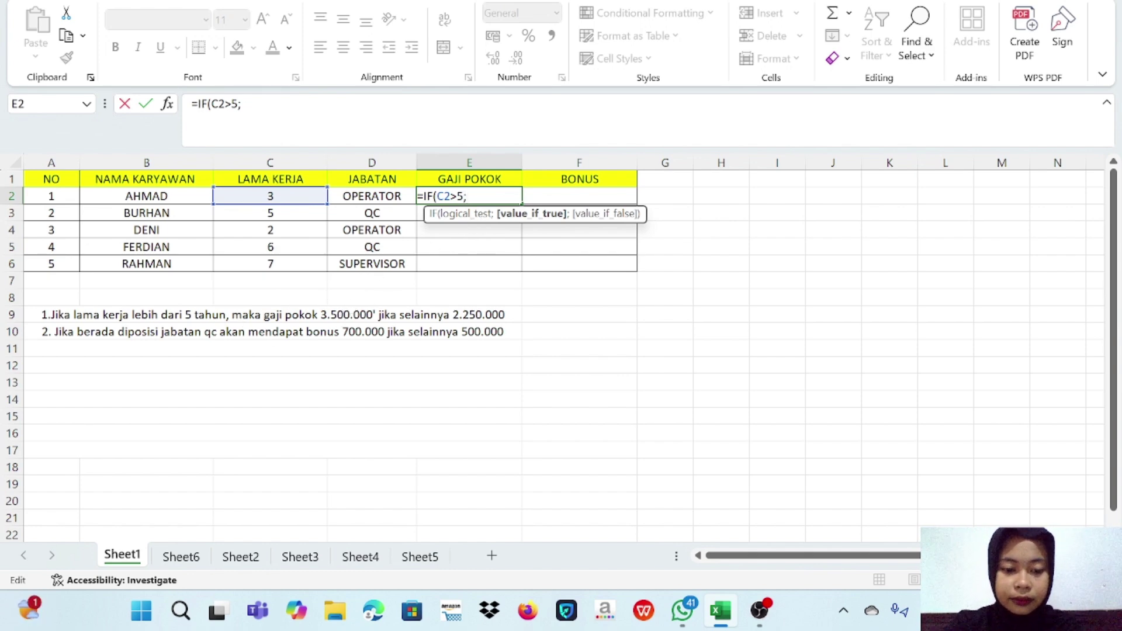
{"action": "type", "text": "3500"}
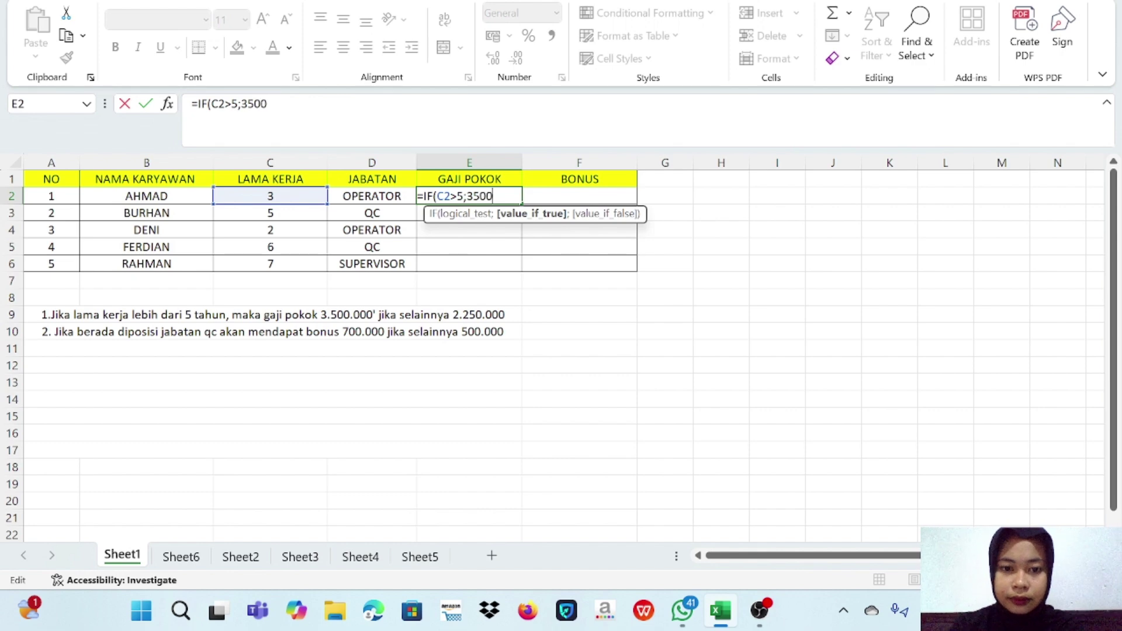
{"action": "type", "text": "000;"}
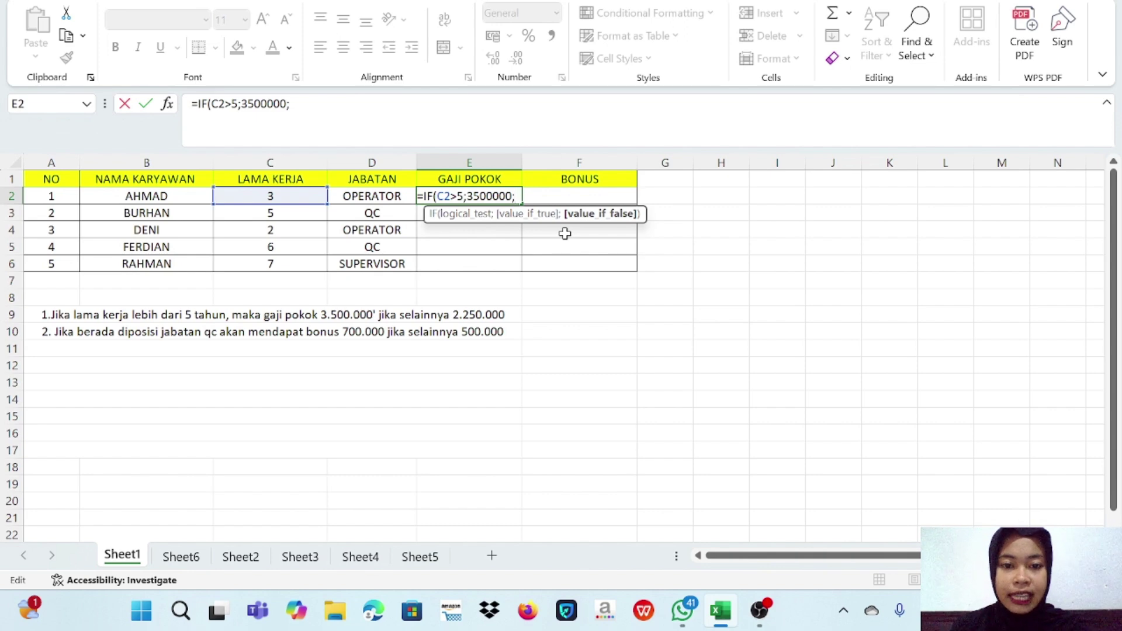
{"action": "type", "text": "225"}
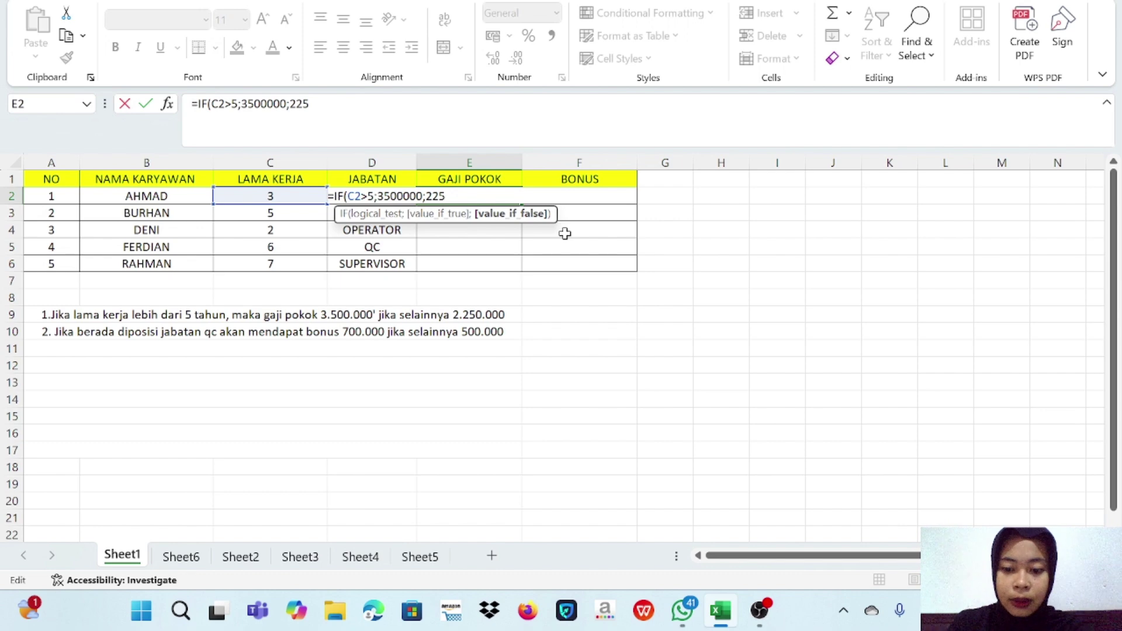
{"action": "type", "text": "0000"}
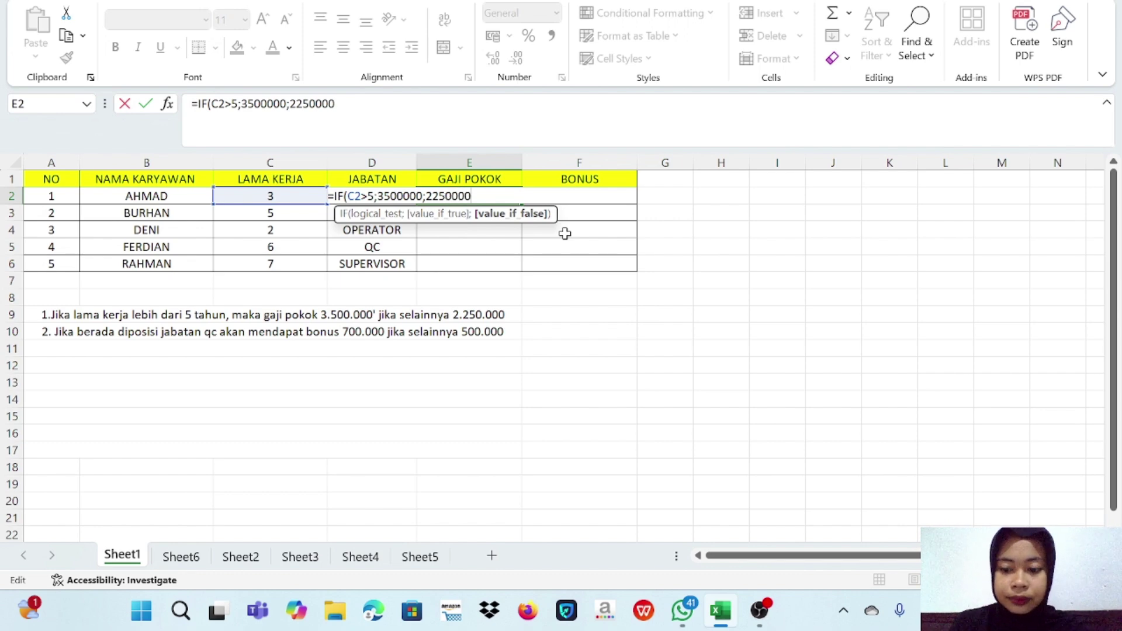
{"action": "type", "text": ")"}
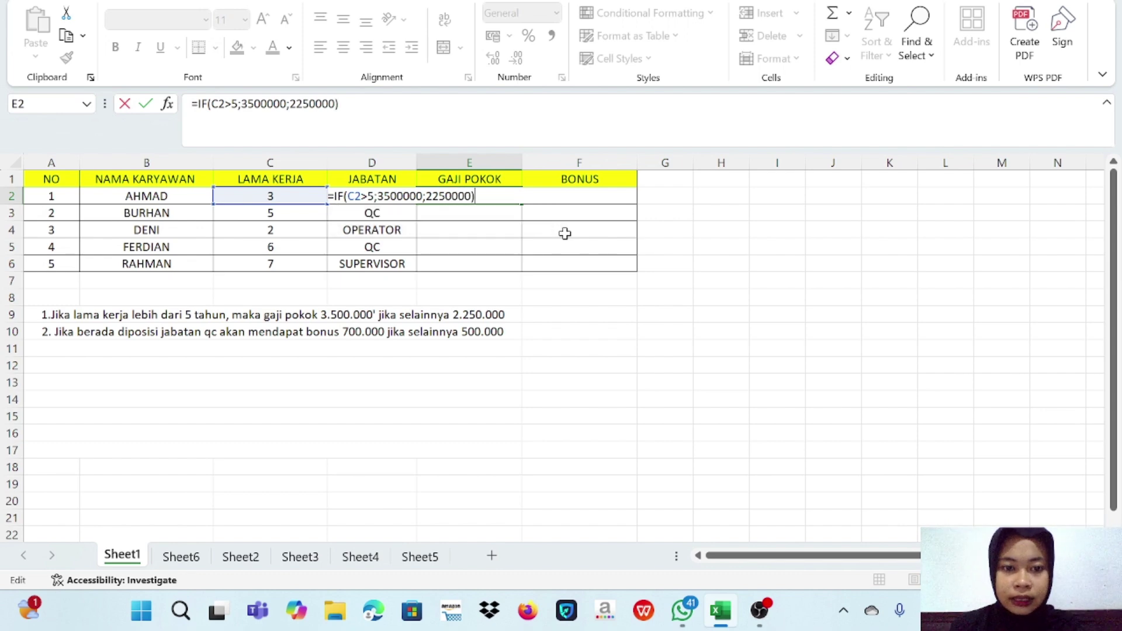
{"action": "key", "text": "Return"}
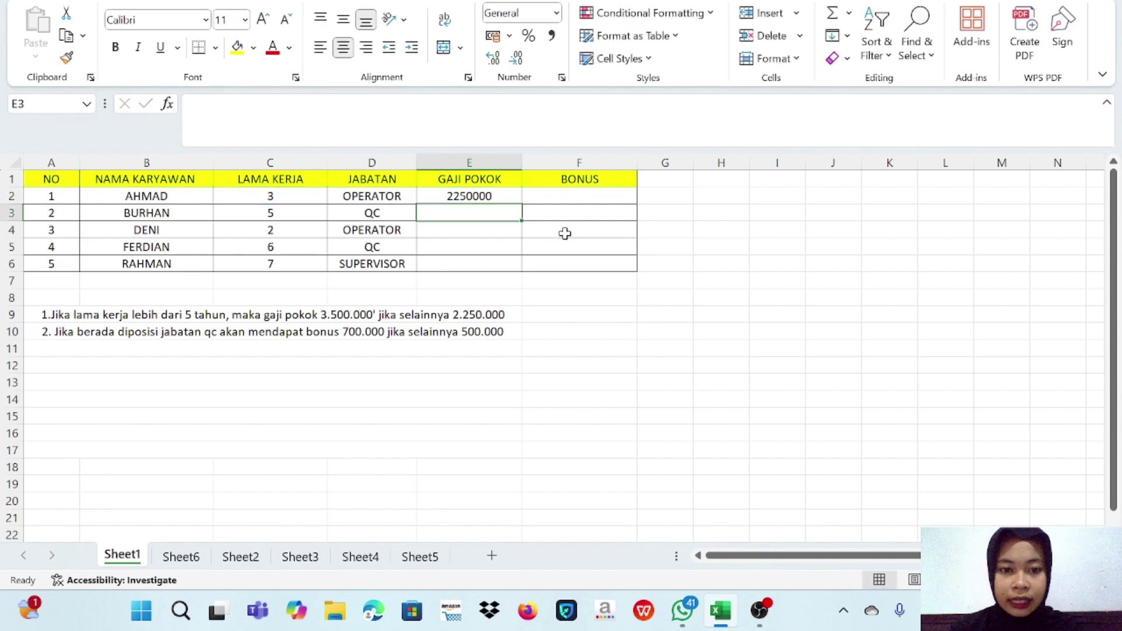
Fill the GAJI POKOK formula from E2 down through E6.
{"action": "left_click", "coordinate": [490, 197]}
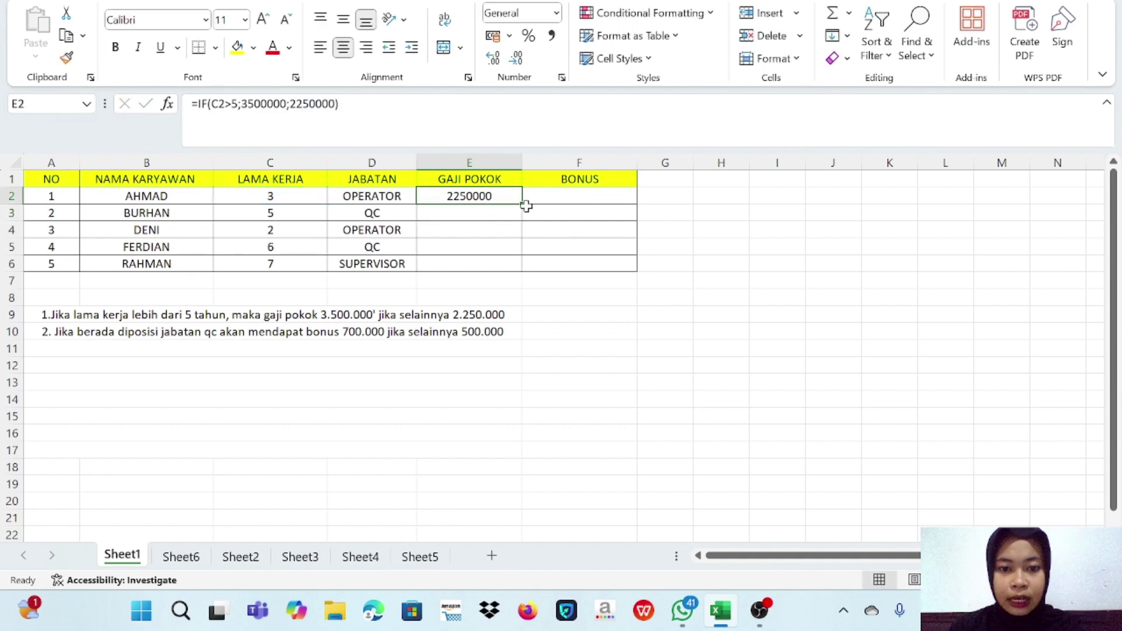
{"action": "left_click_drag", "start_coordinate": [519, 201], "coordinate": [528, 271]}
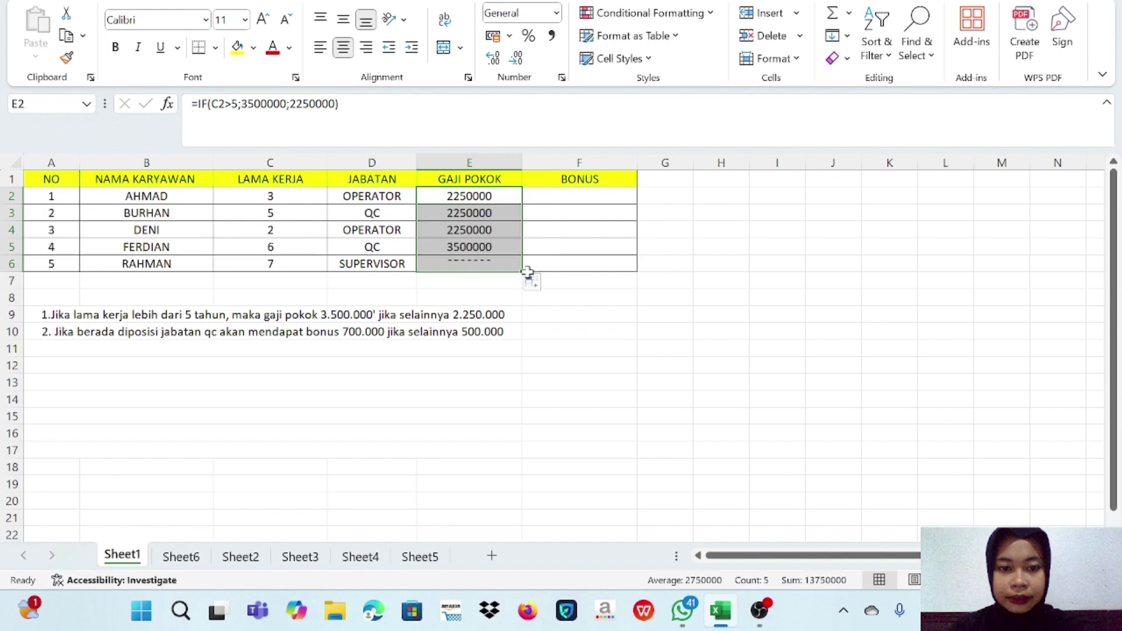
{"action": "left_click", "coordinate": [643, 310]}
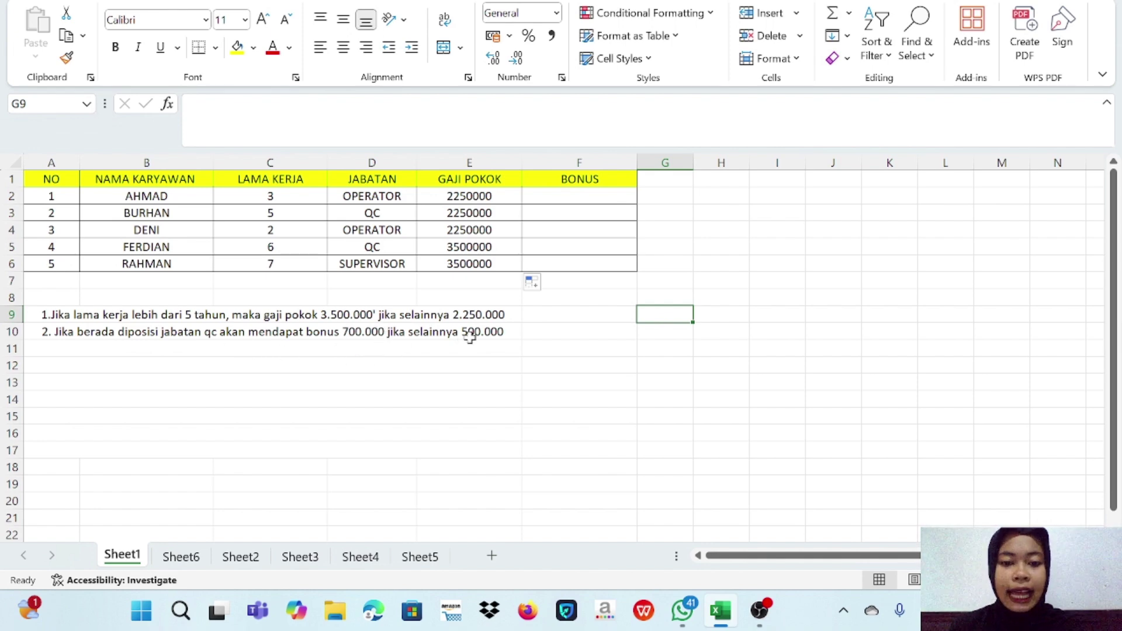
Enter the formula =IF(D2="QC";700000;500000) in cell F2 of the BONUS column.
{"action": "left_click", "coordinate": [563, 197]}
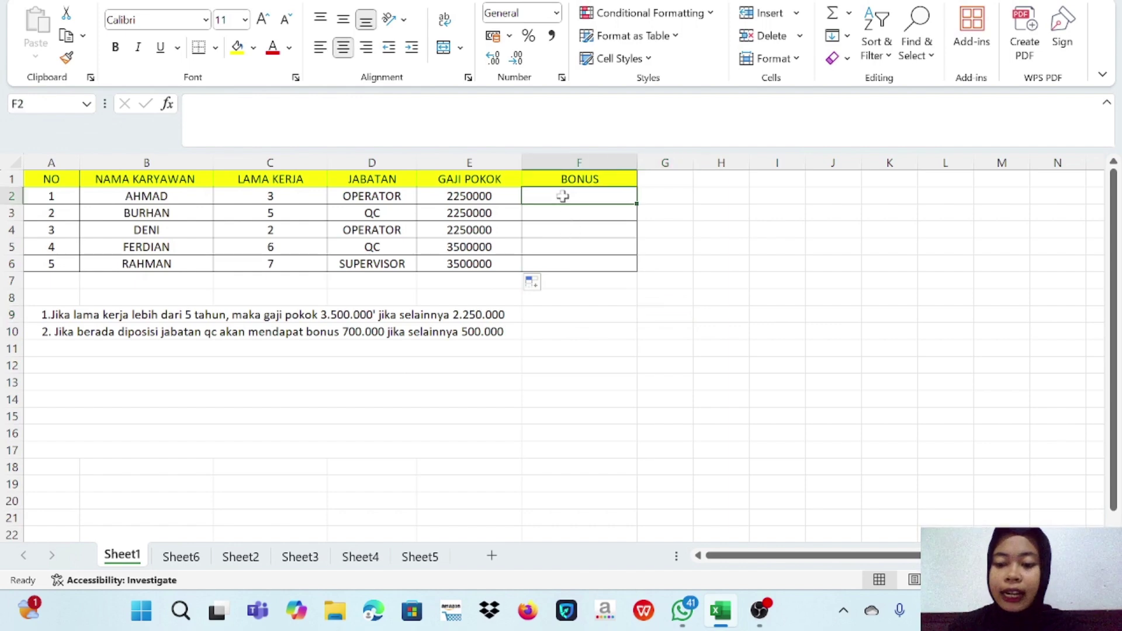
{"action": "type", "text": "=IF"}
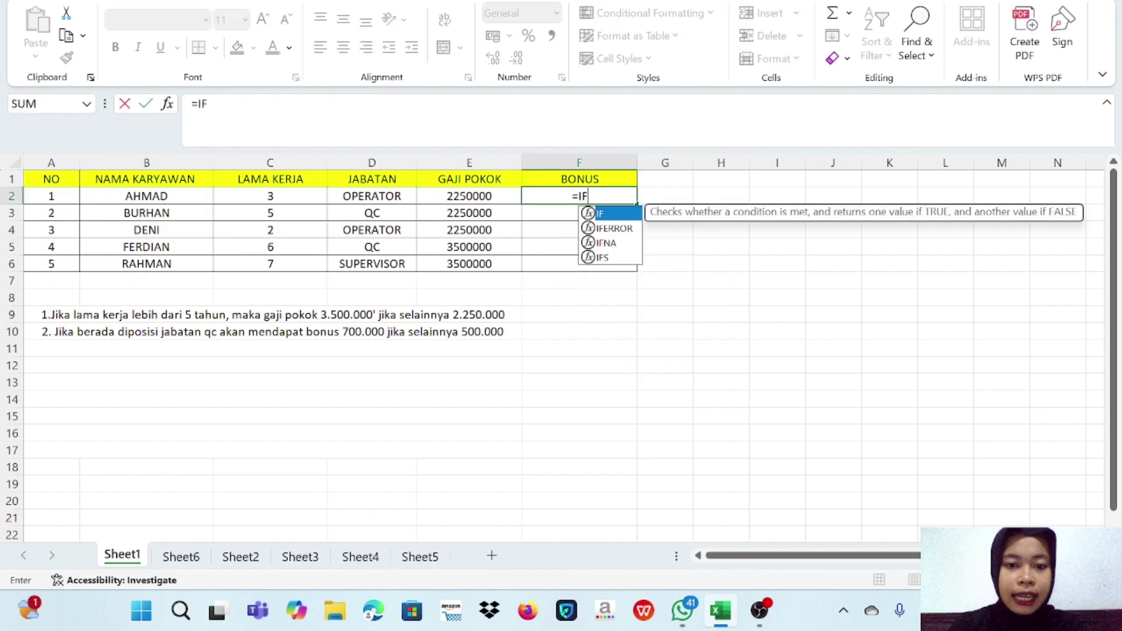
{"action": "type", "text": "("}
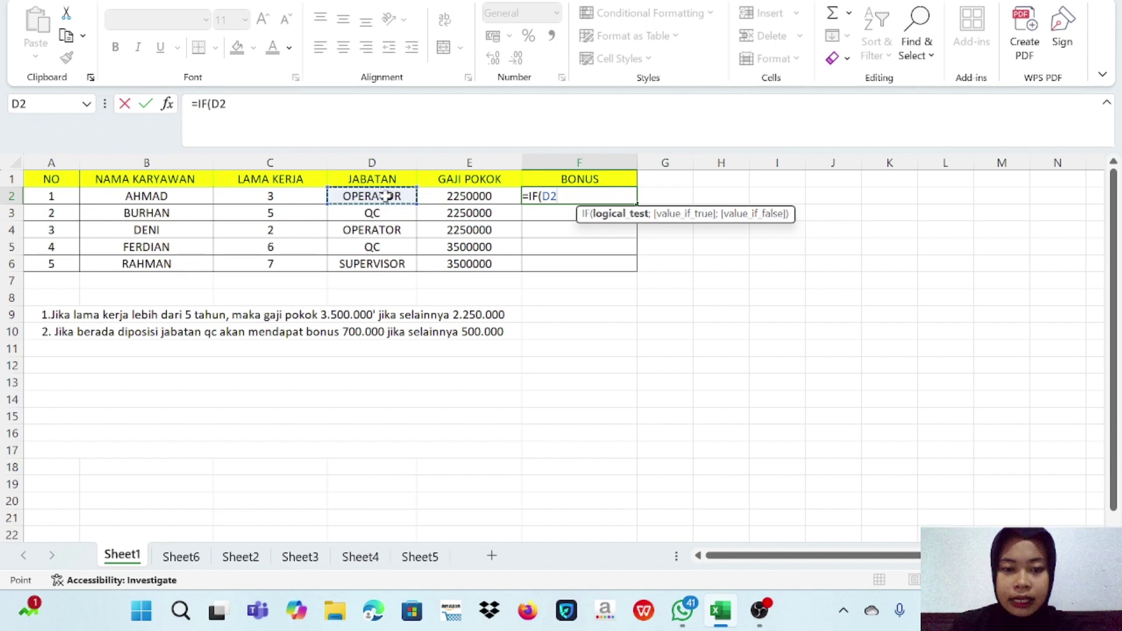
{"action": "type", "text": "="}
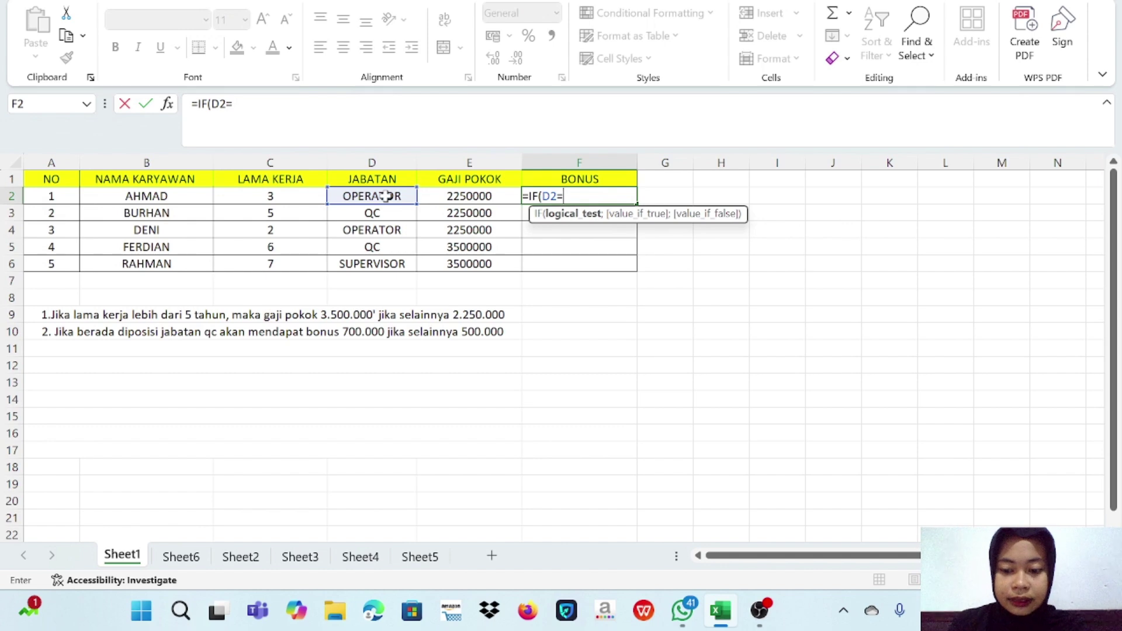
{"action": "type", "text": "\""}
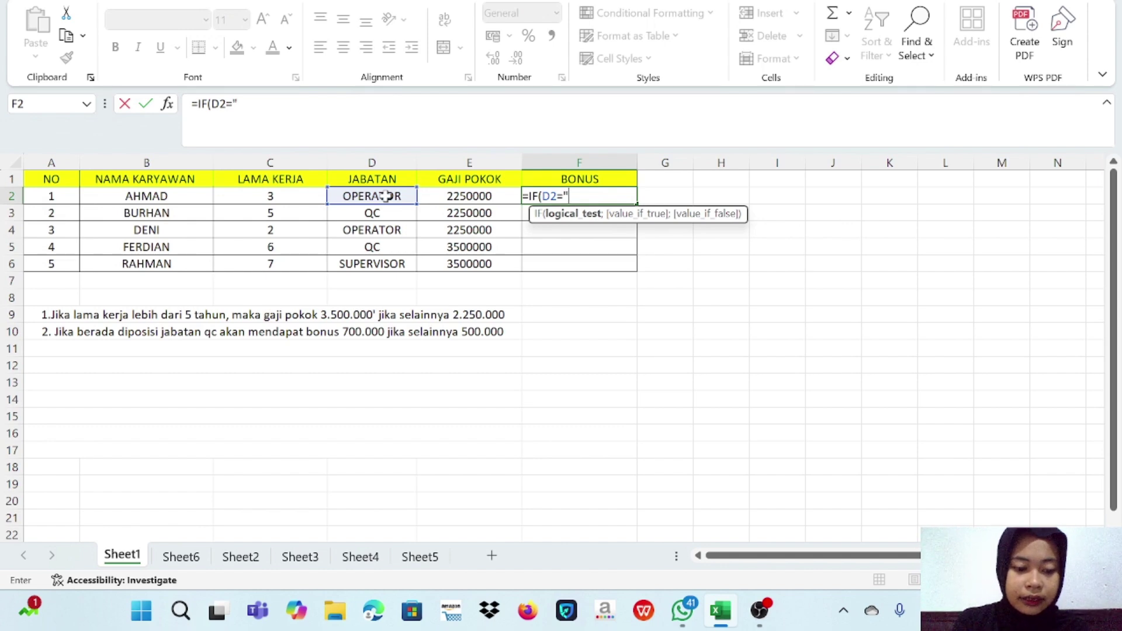
{"action": "type", "text": "QC"}
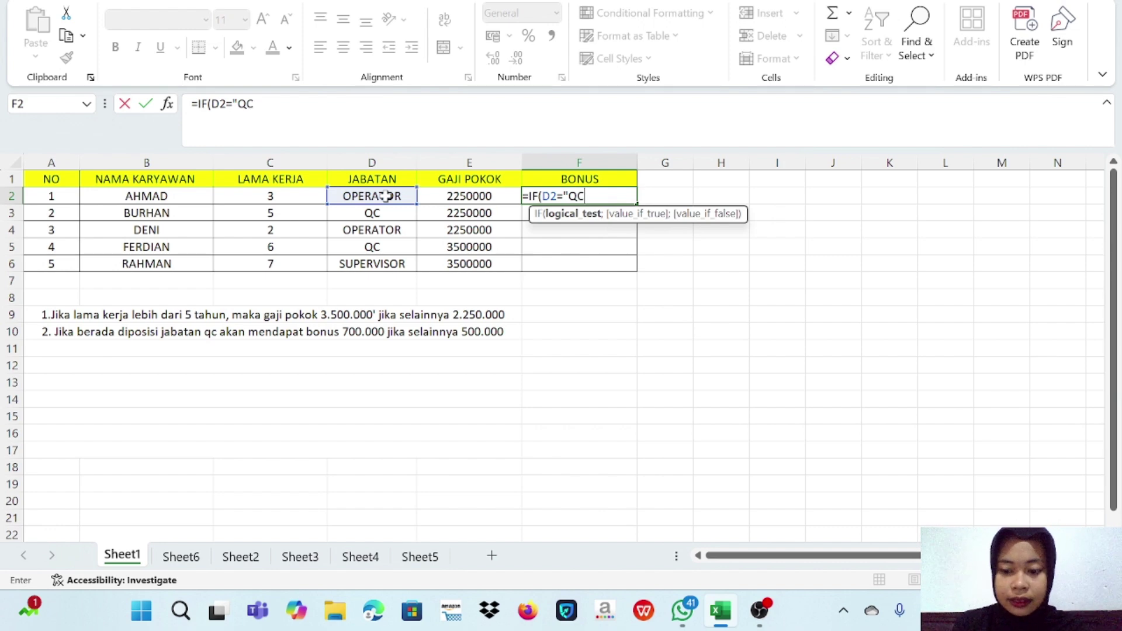
{"action": "type", "text": "\";"}
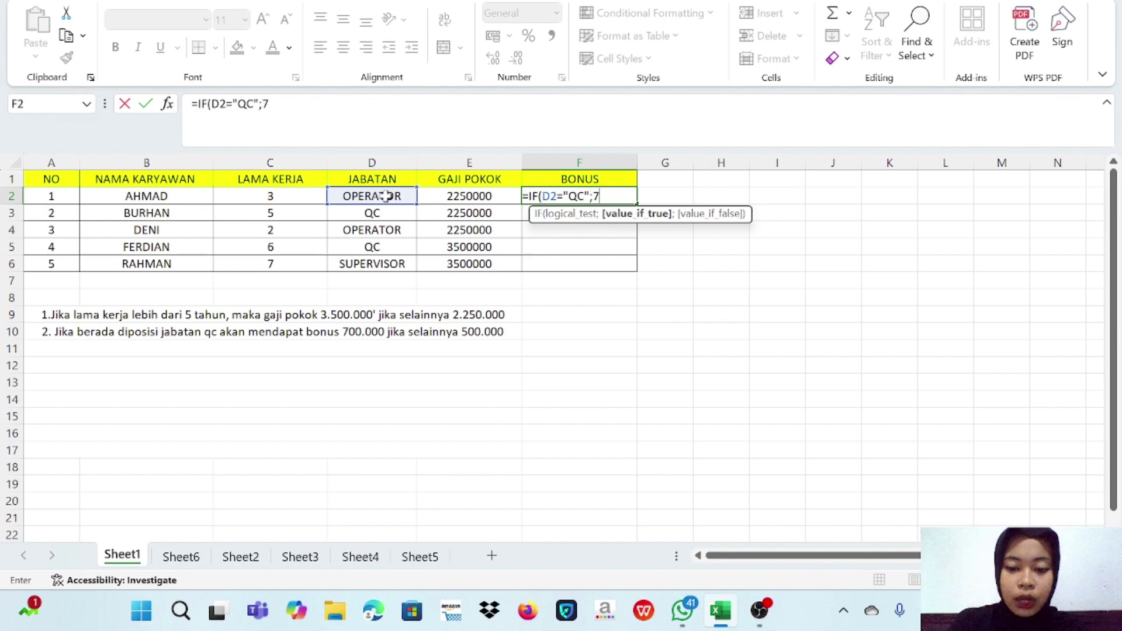
{"action": "type", "text": "700000"}
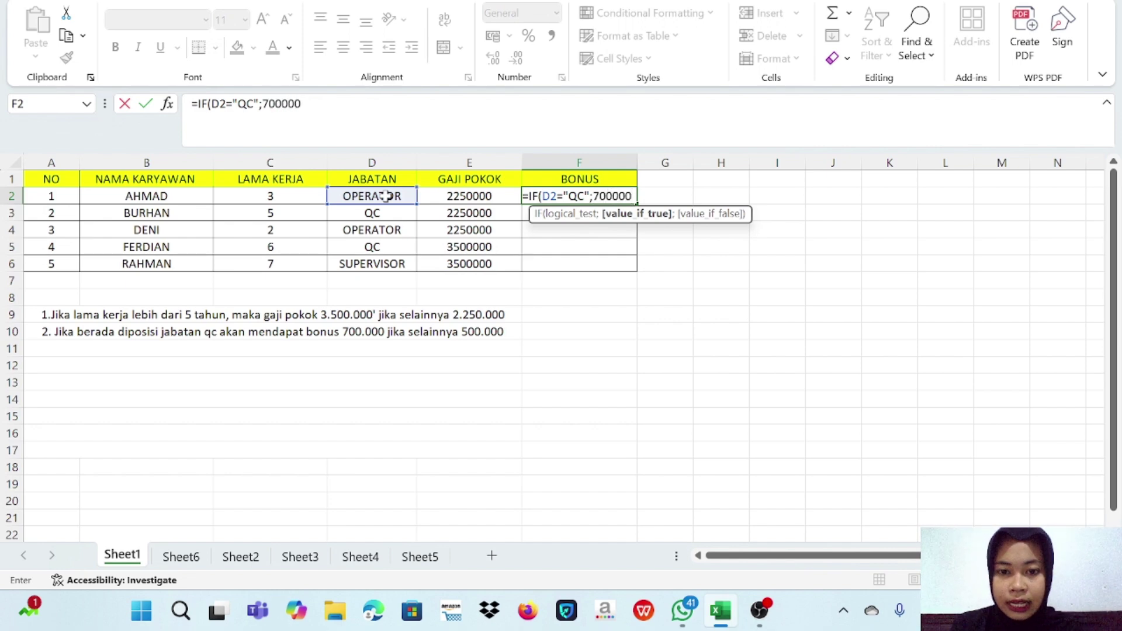
{"action": "type", "text": ";"}
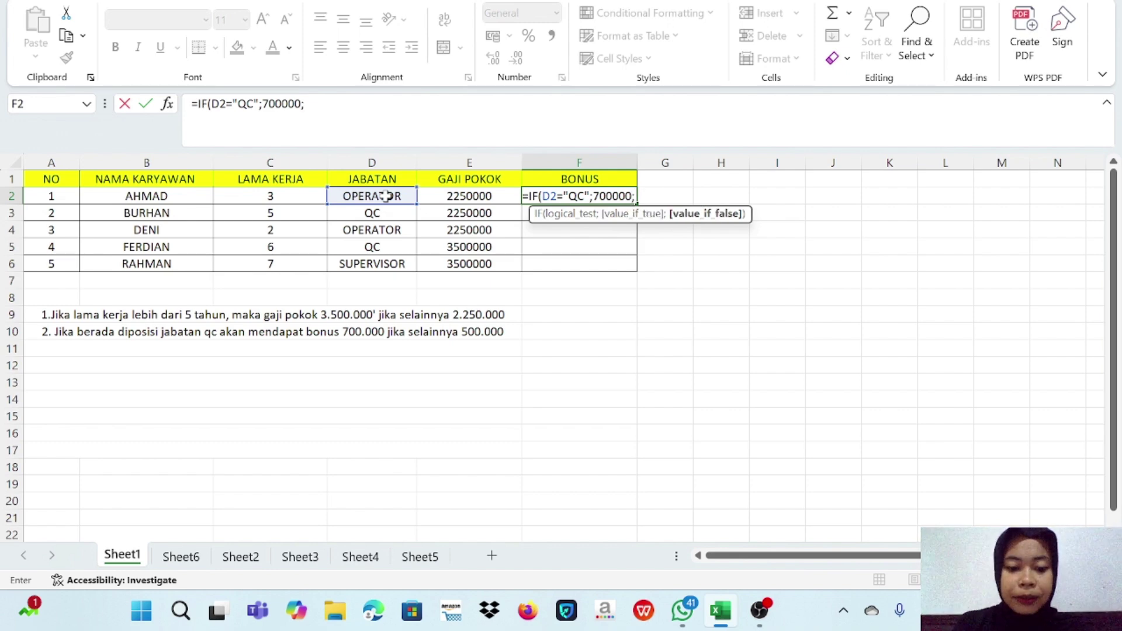
{"action": "type", "text": "500"}
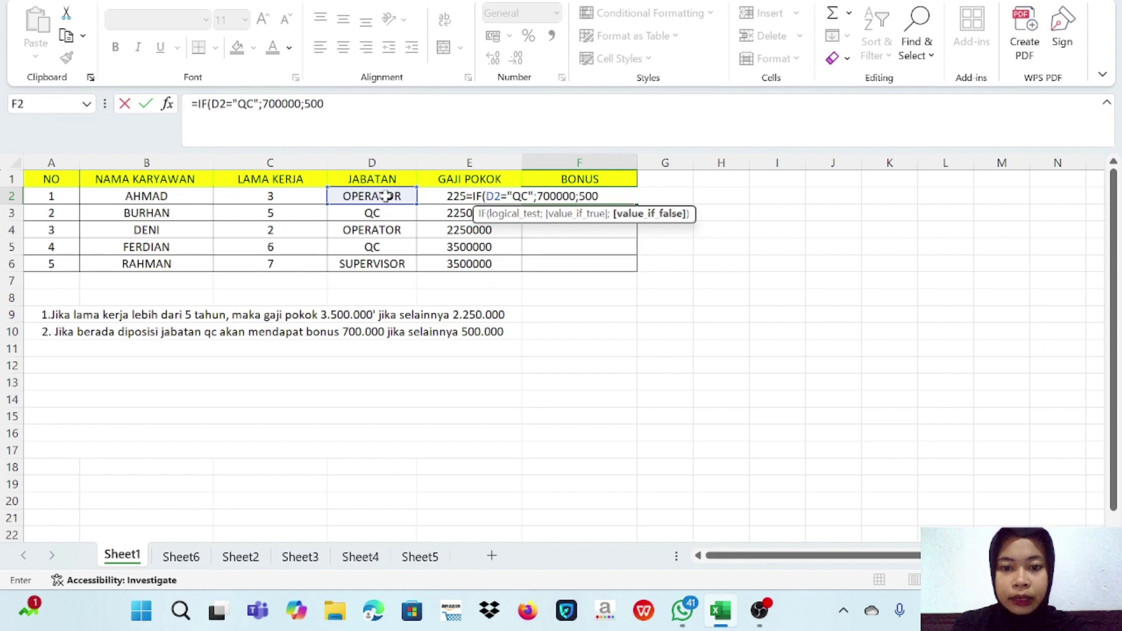
{"action": "type", "text": "000"}
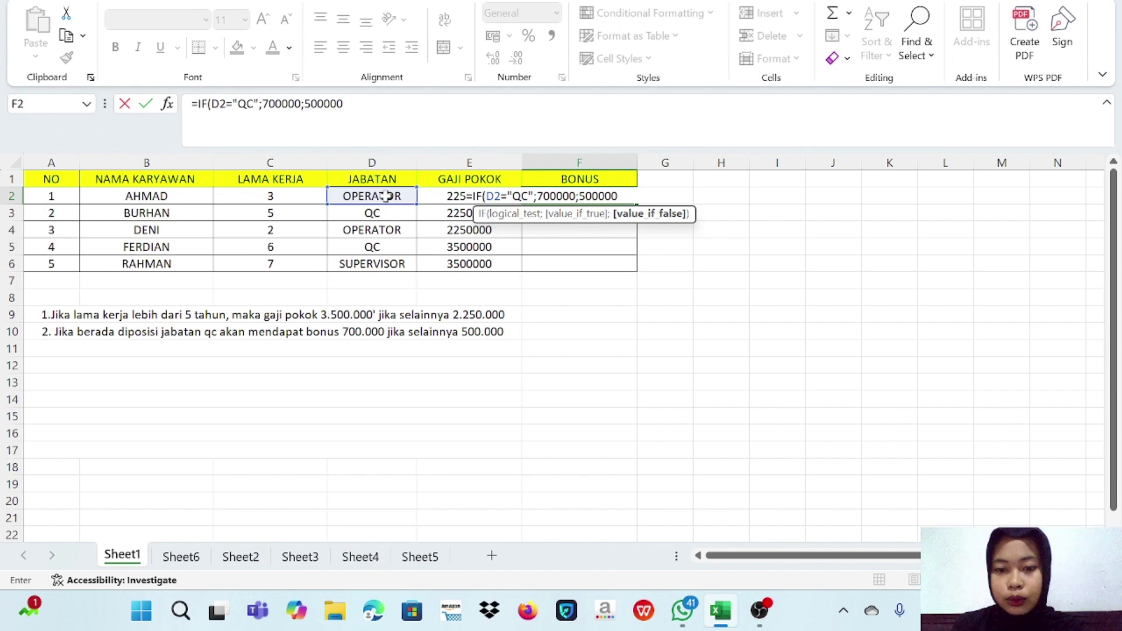
{"action": "type", "text": ")"}
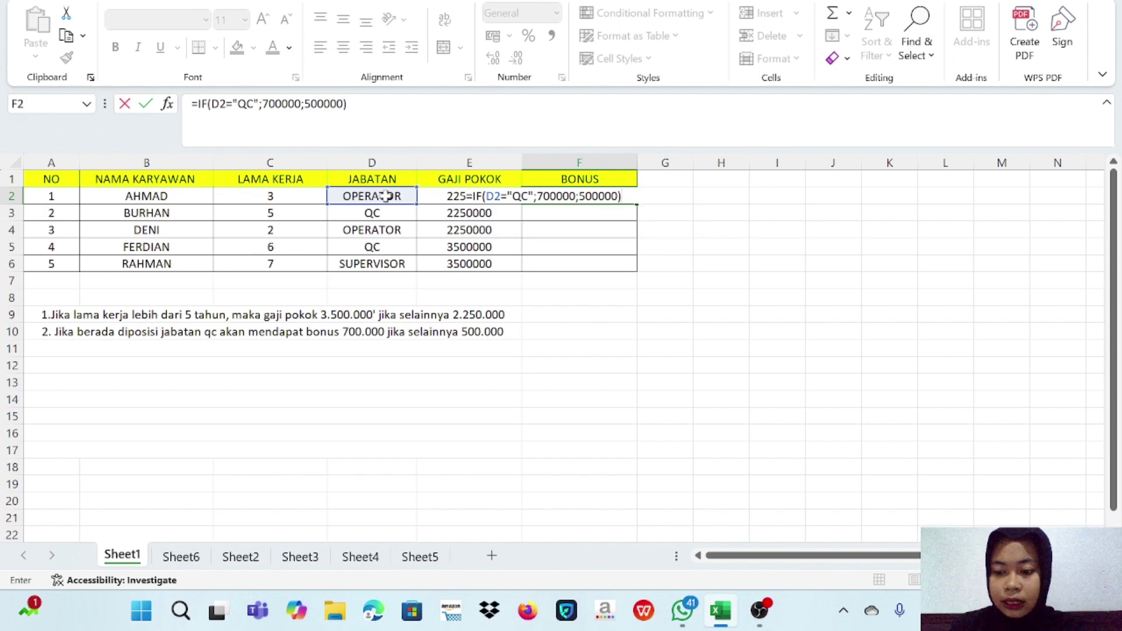
{"action": "key", "text": "Return"}
Fill the BONUS formula from F2 down through F6.
{"action": "left_click", "coordinate": [576, 196]}
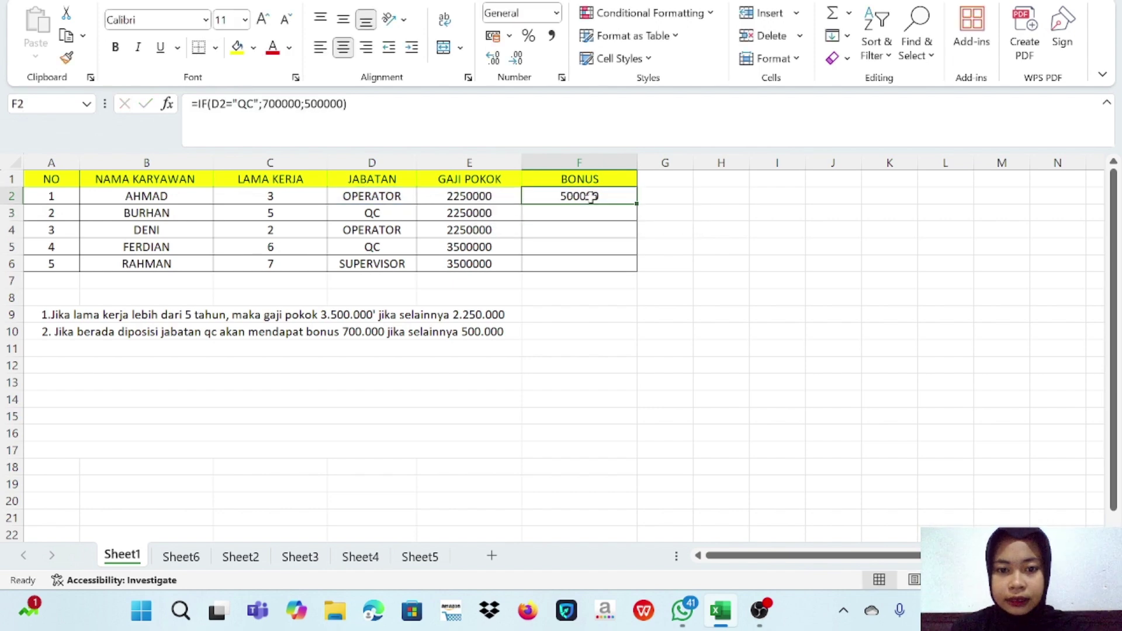
{"action": "left_click_drag", "start_coordinate": [637, 204], "coordinate": [642, 265]}
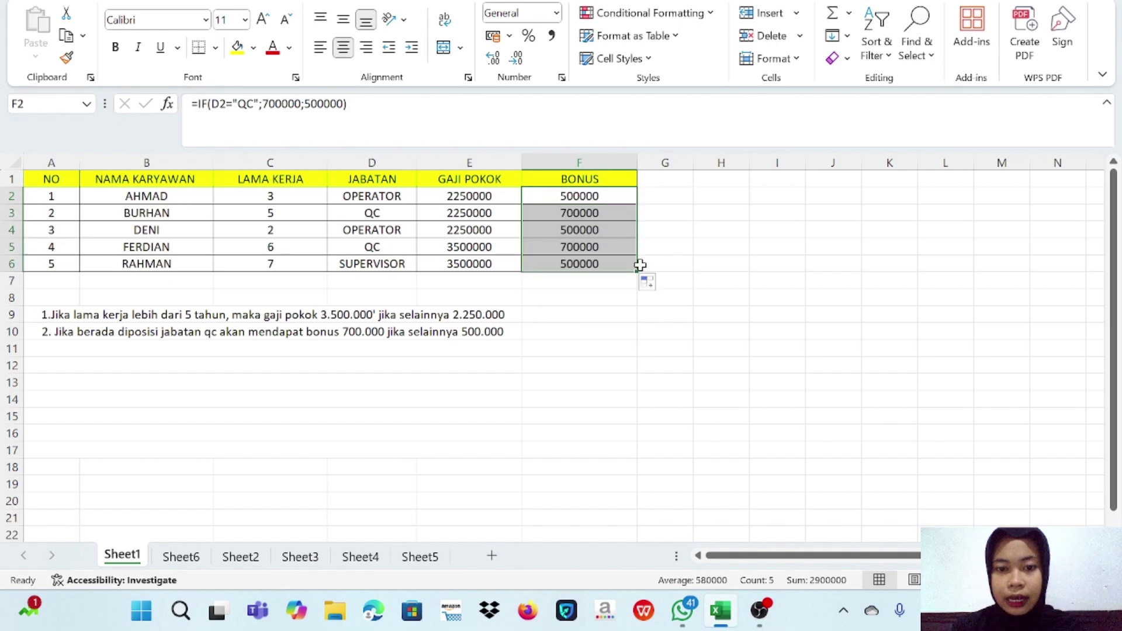
{"action": "left_click", "coordinate": [711, 266]}
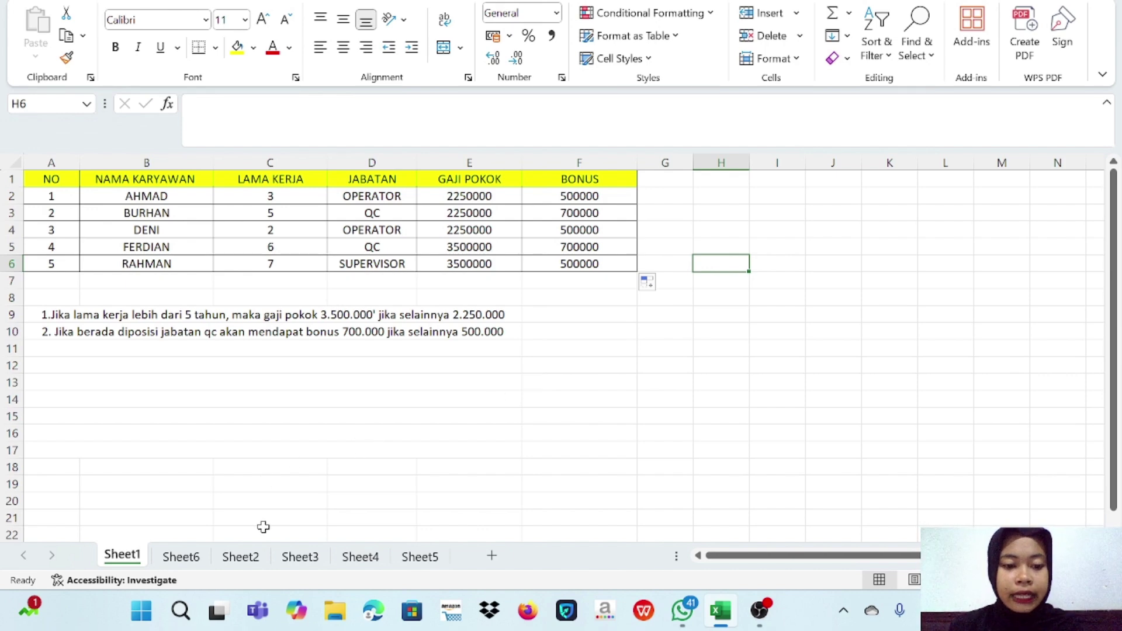
On Sheet2, start the GRADE formula in cell D2 with =IF(C2>=90;"A" as its first condition.
{"action": "left_click", "coordinate": [245, 560]}
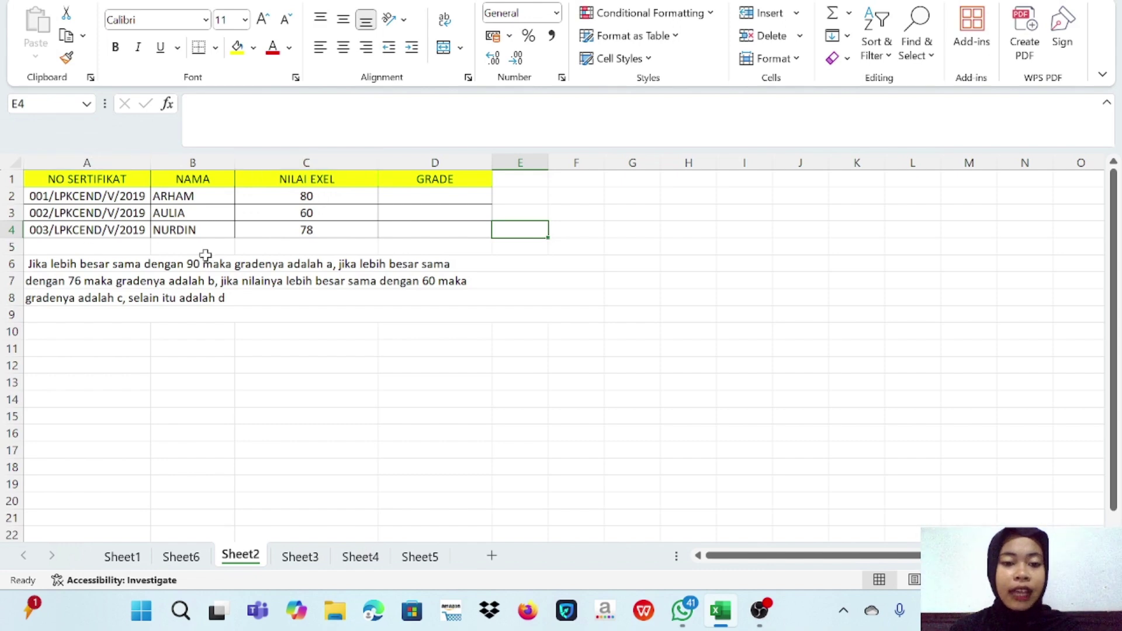
{"action": "left_click", "coordinate": [435, 195]}
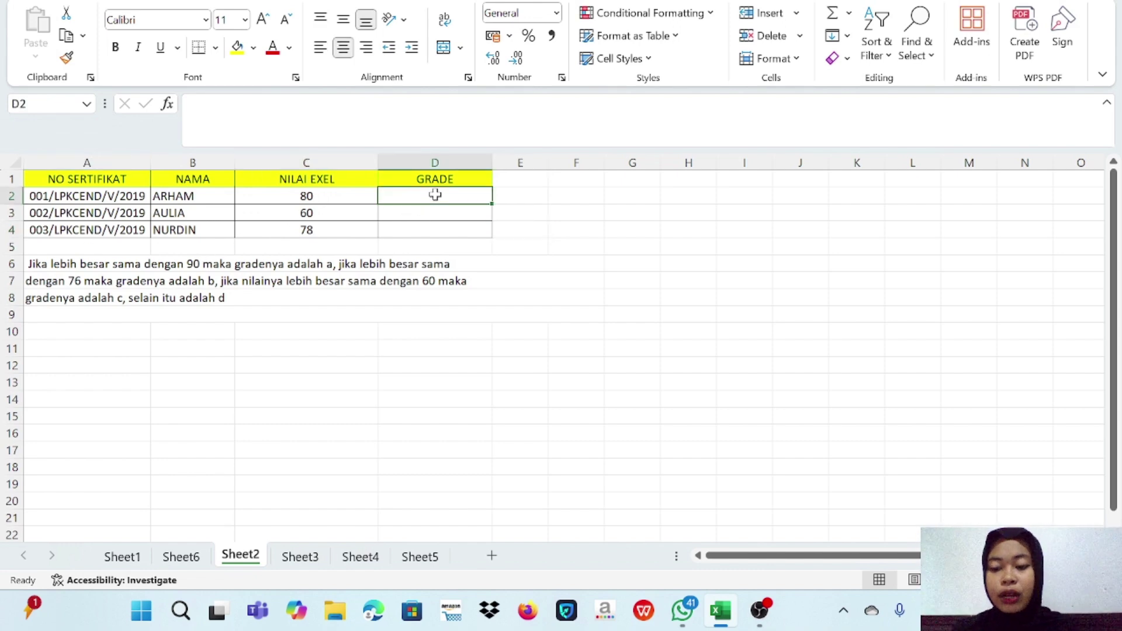
{"action": "type", "text": "="}
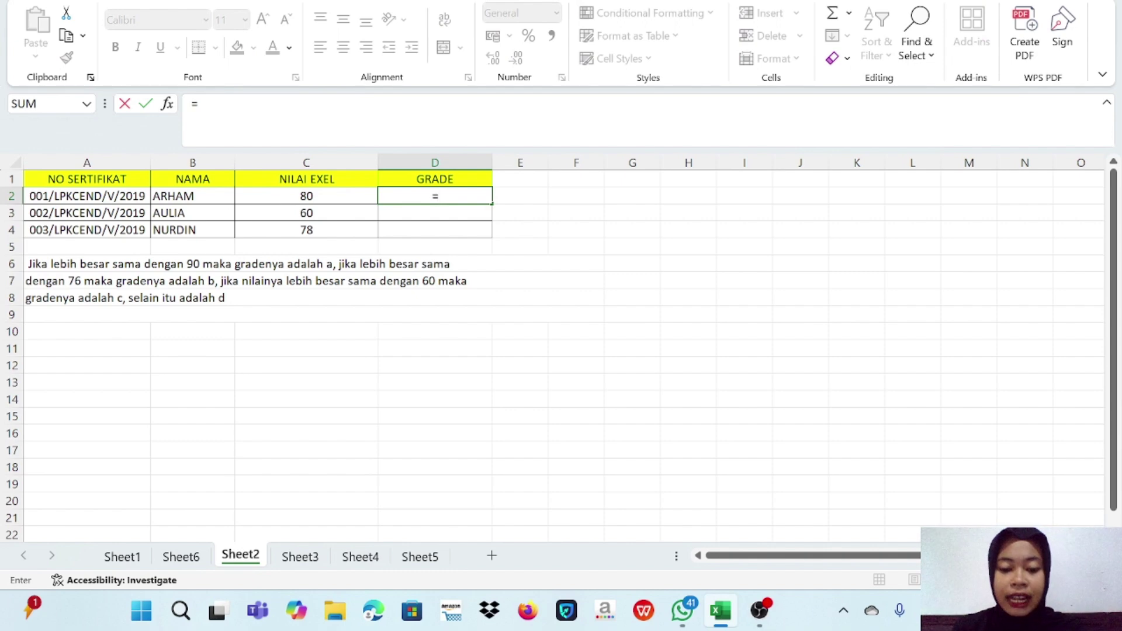
{"action": "type", "text": "IF"}
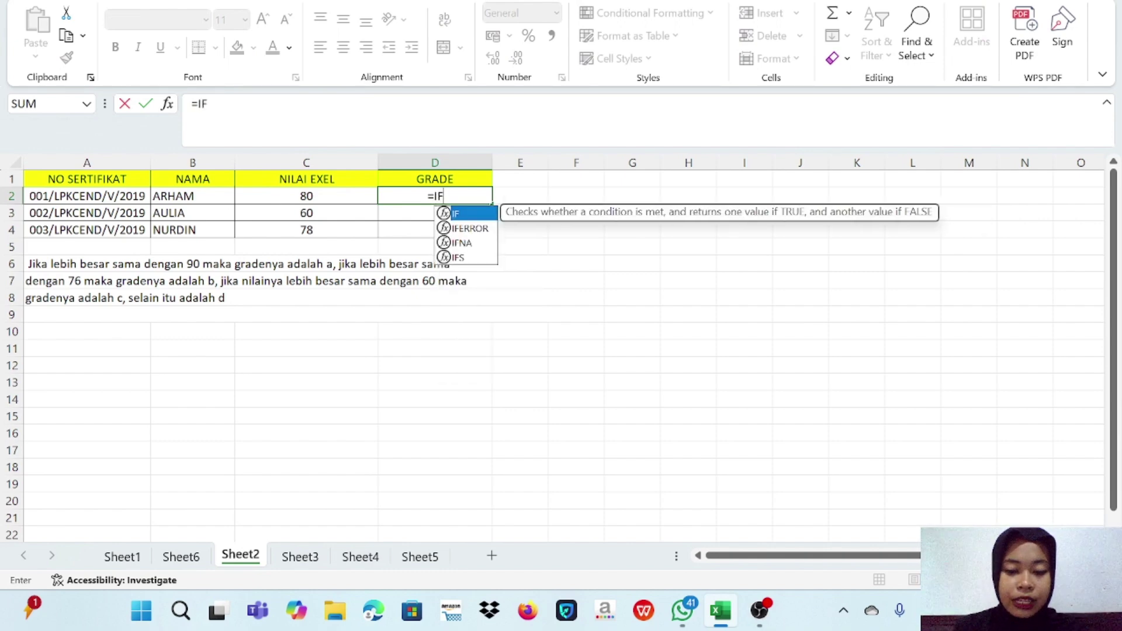
{"action": "type", "text": "("}
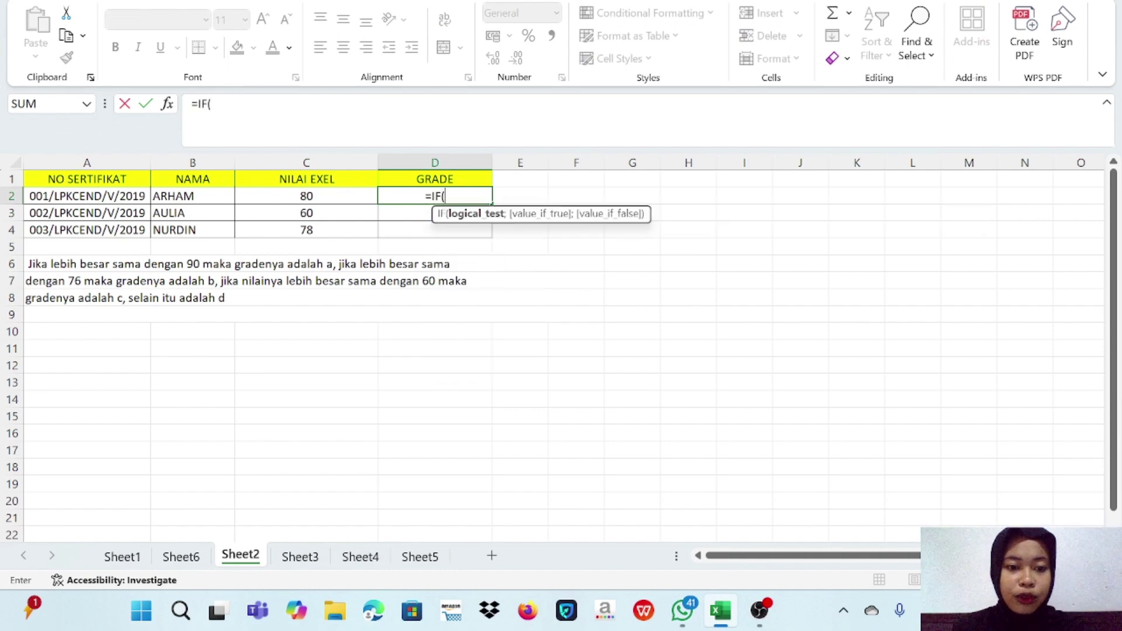
{"action": "left_click", "coordinate": [319, 196]}
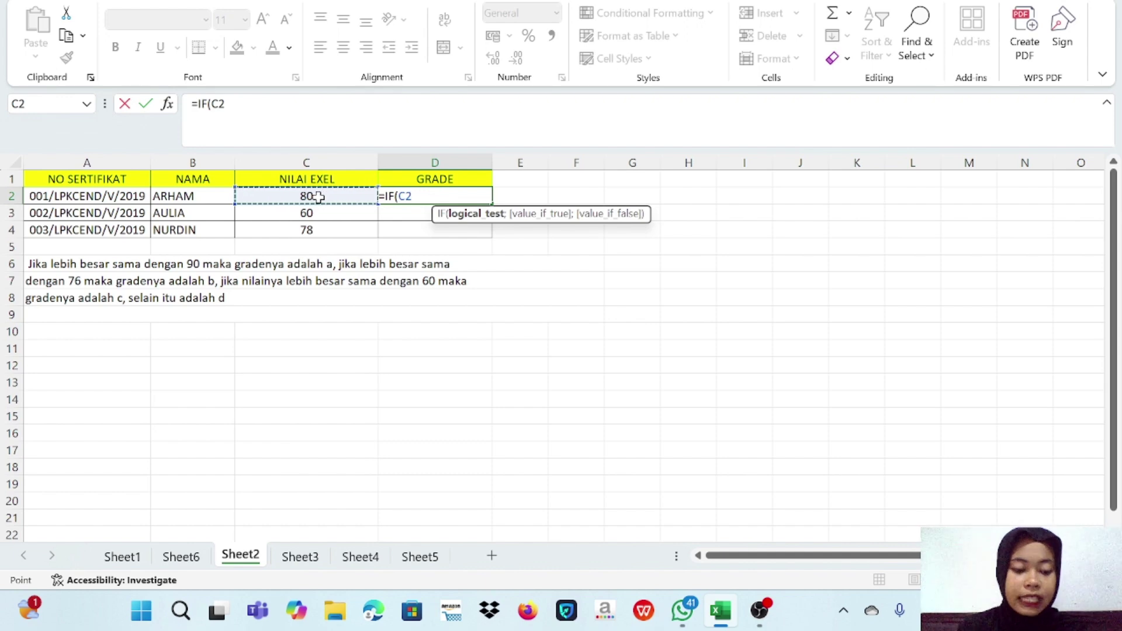
{"action": "type", "text": ">="}
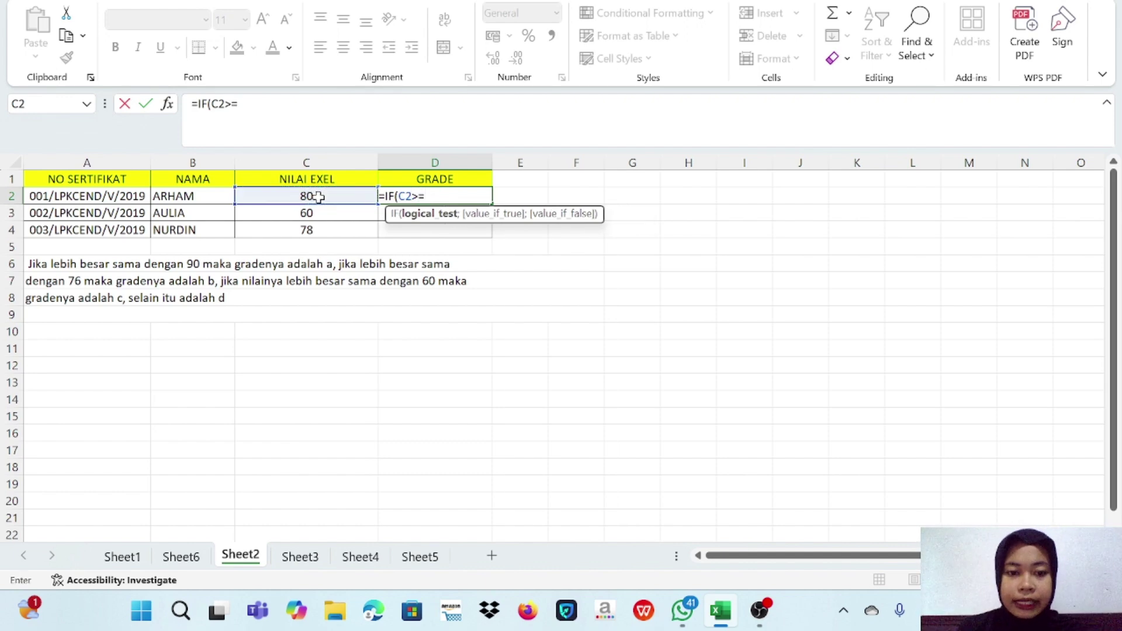
{"action": "type", "text": "90"}
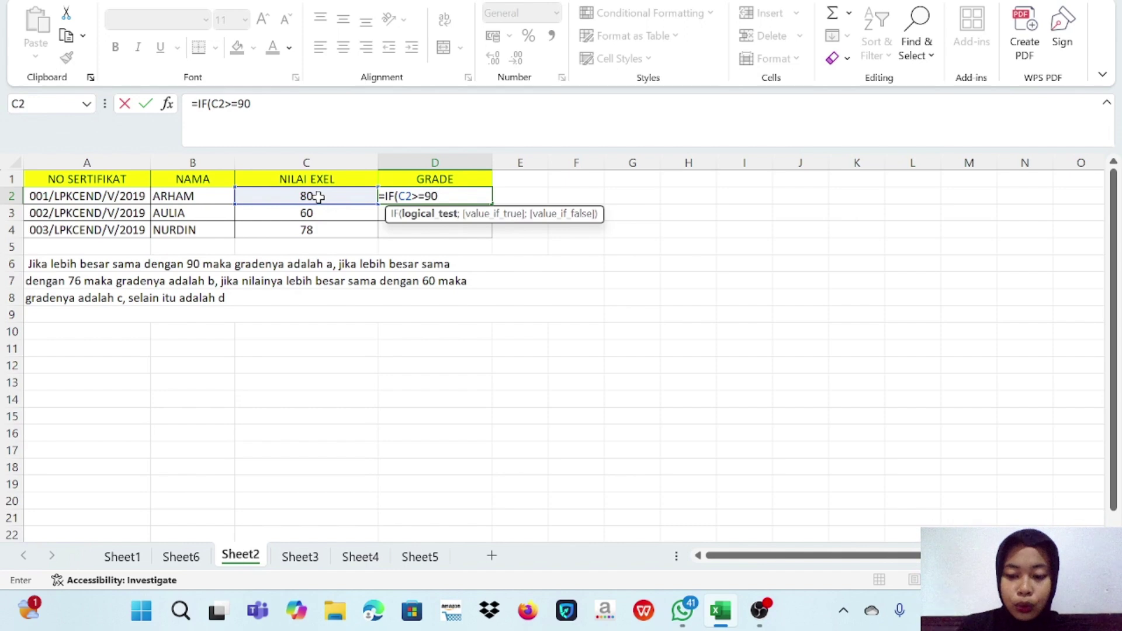
{"action": "type", "text": ";\"A"}
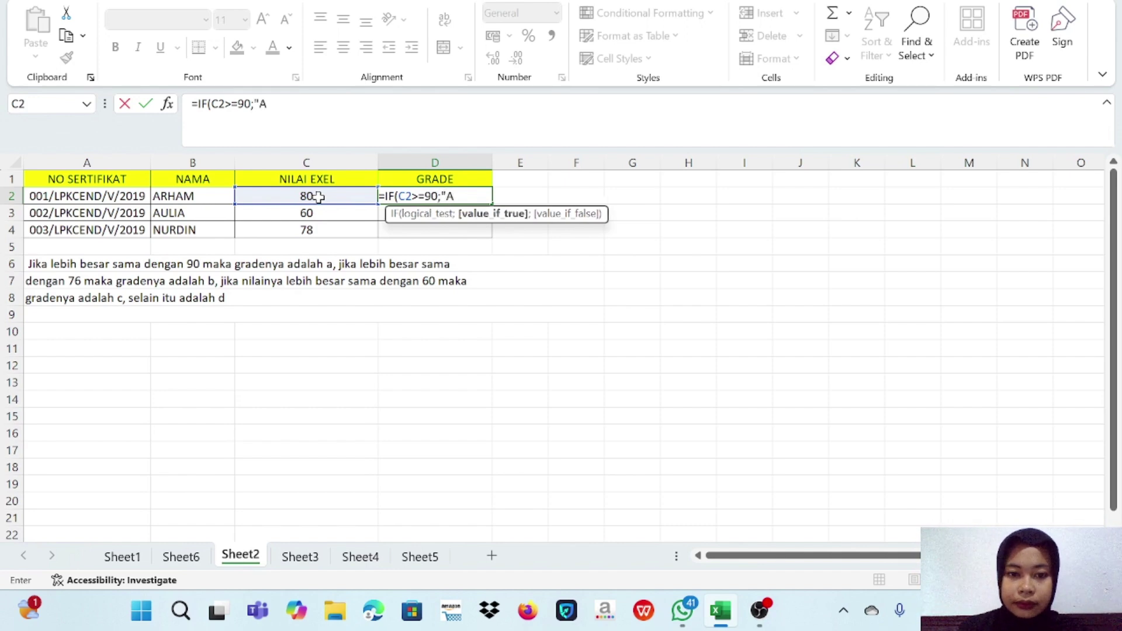
Nest a second condition, IF(C2>=76;"B", as the false value of the first IF in D2.
{"action": "type", "text": "\";IF"}
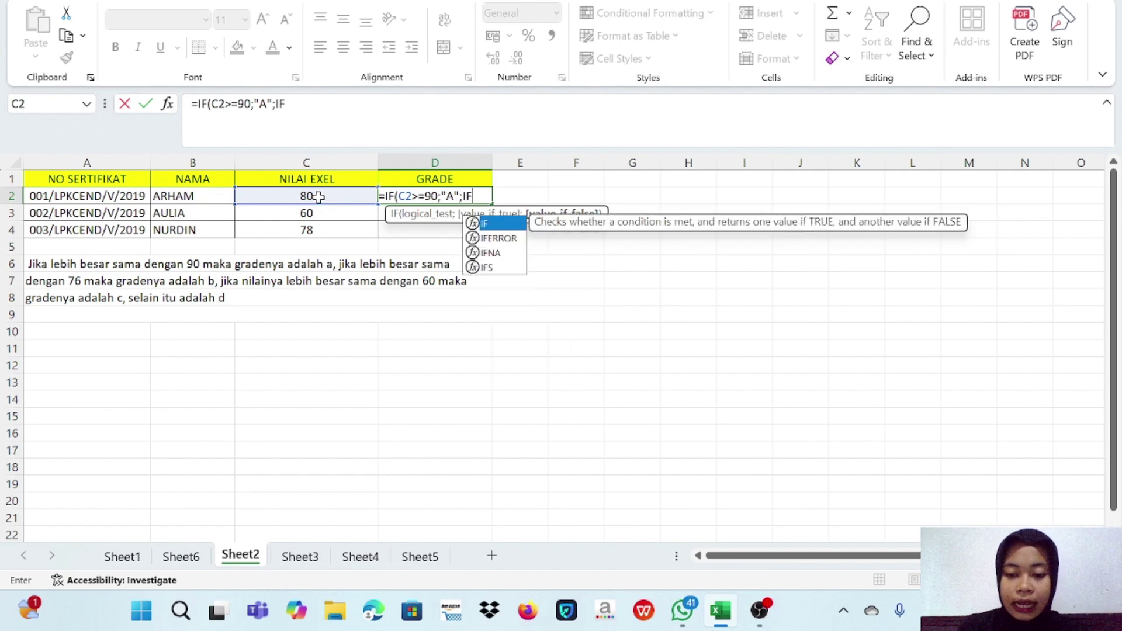
{"action": "type", "text": "("}
{"action": "left_click", "coordinate": [318, 197]}
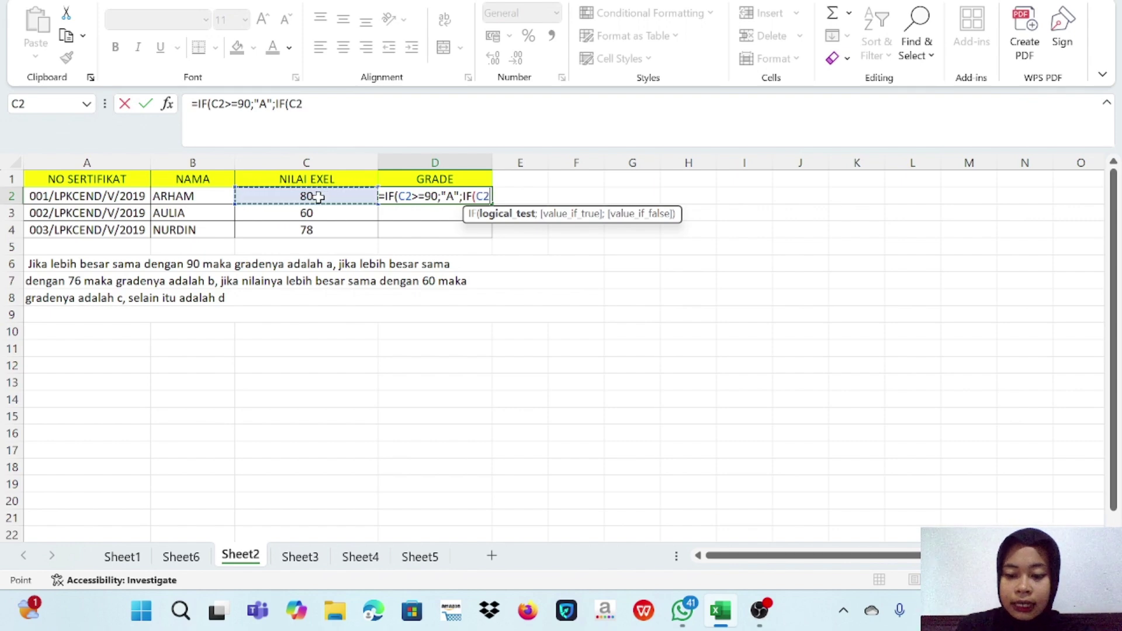
{"action": "type", "text": ">"}
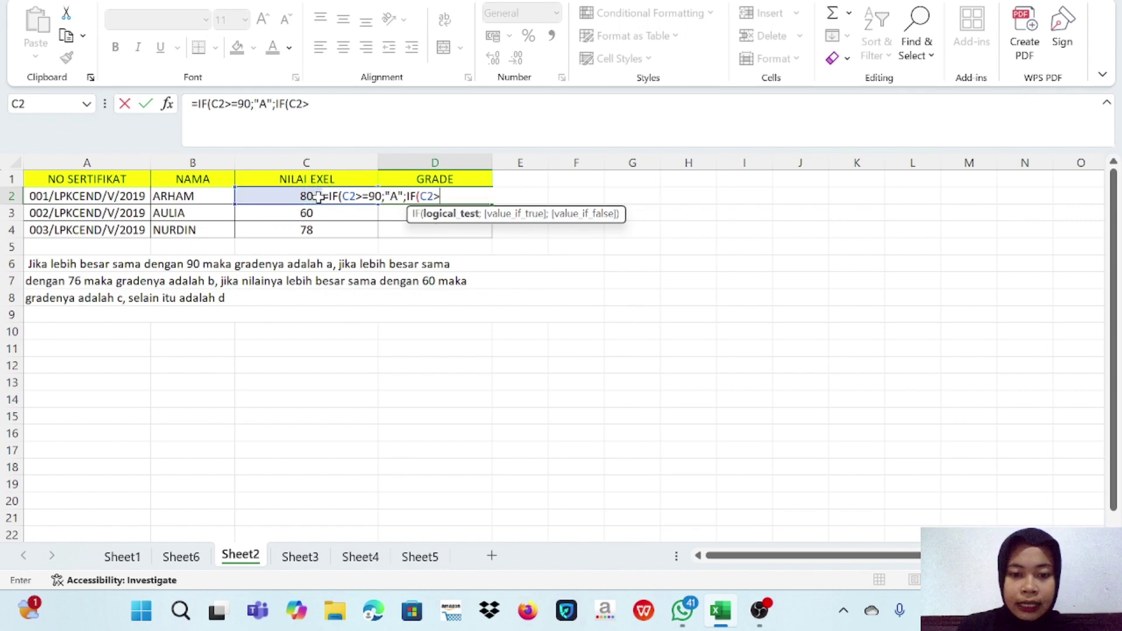
{"action": "type", "text": "="}
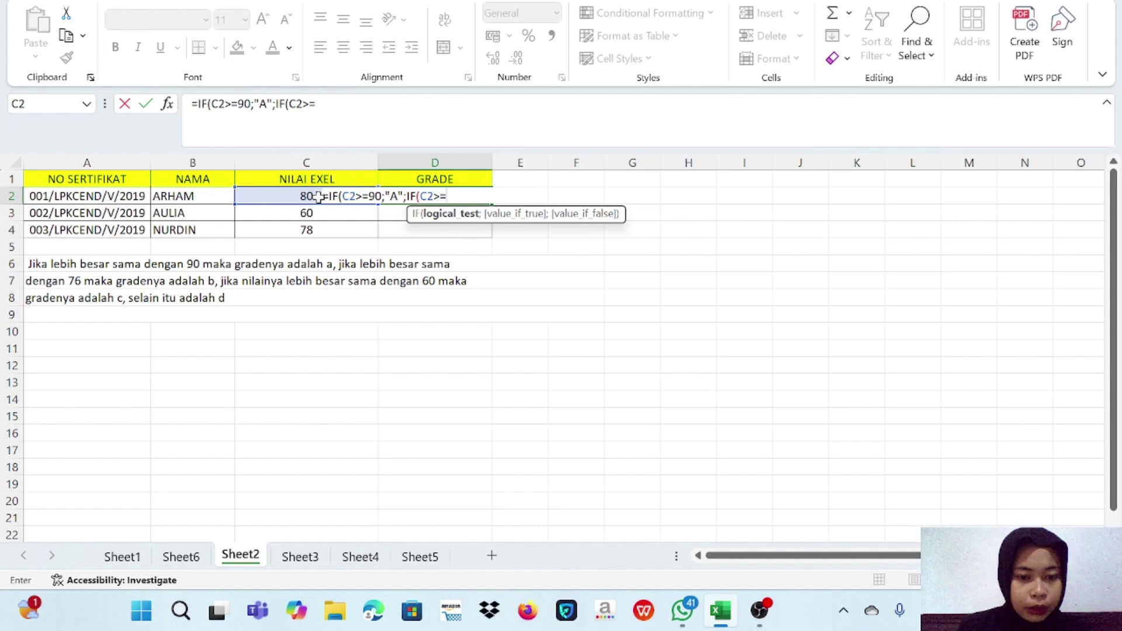
{"action": "type", "text": "76;"}
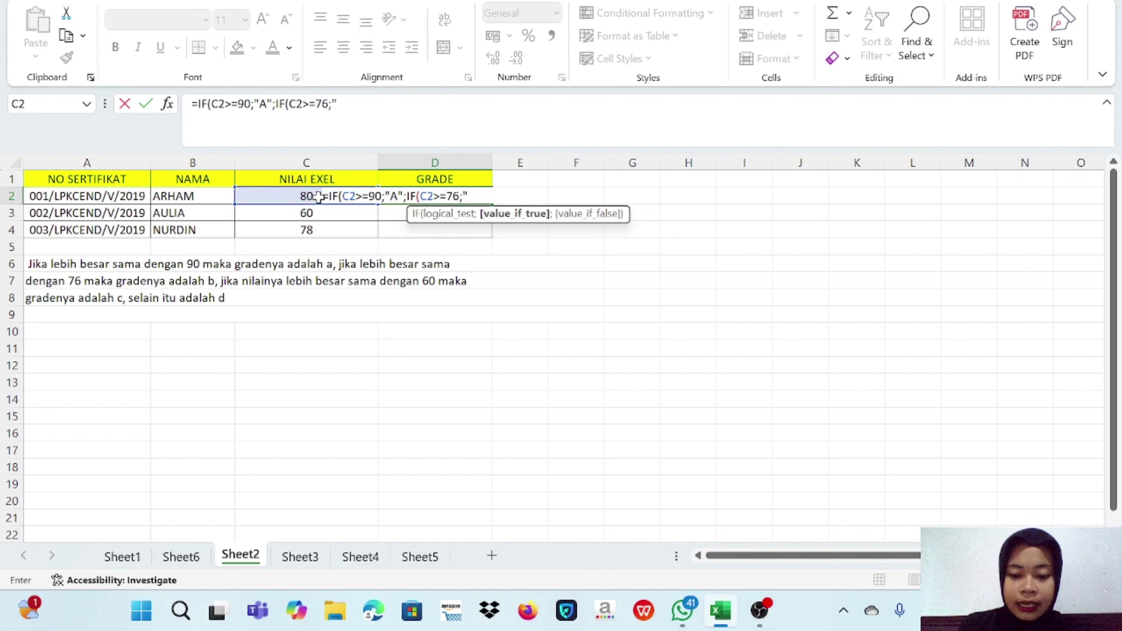
{"action": "type", "text": "\"B\";"}
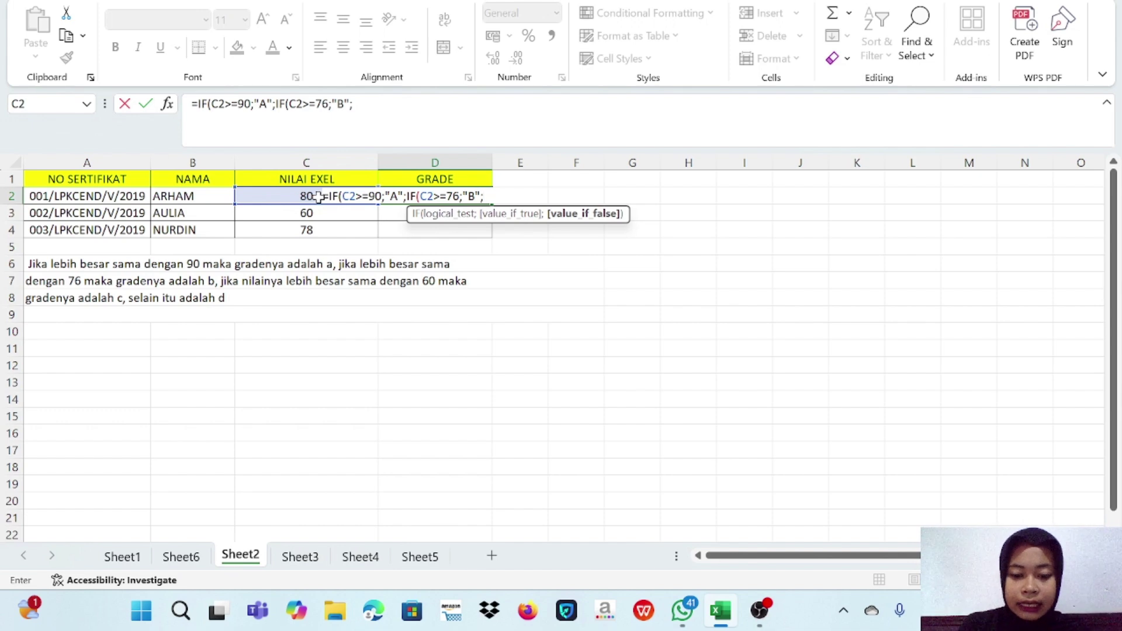
Nest a third condition, IF(C2>=60;"C";"D", as the false value of the second IF in D2.
{"action": "type", "text": "IF"}
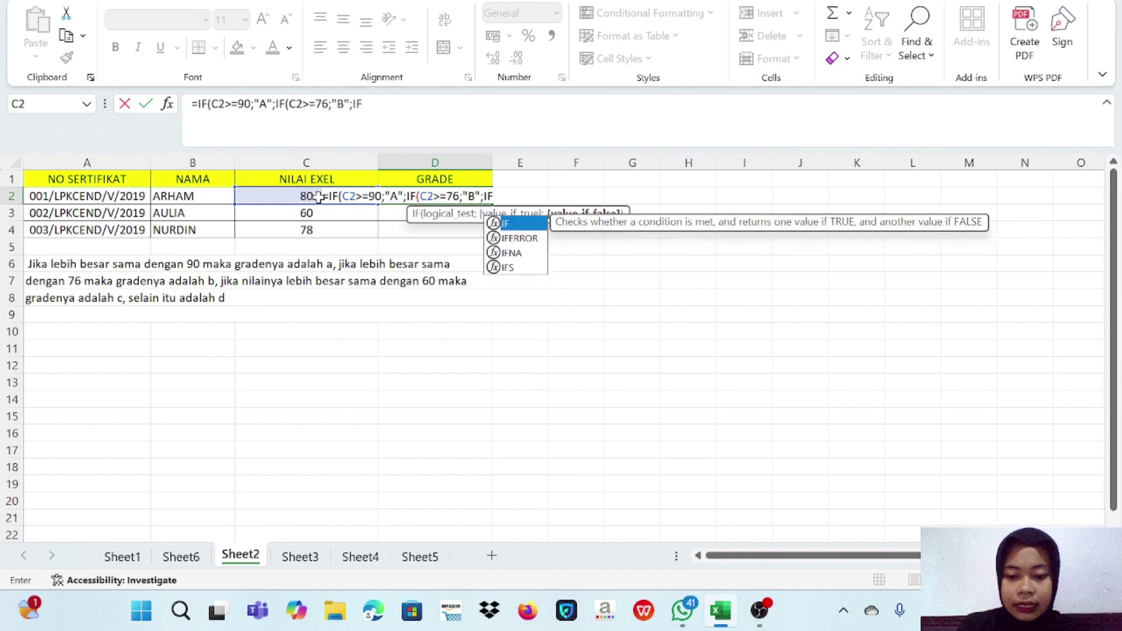
{"action": "type", "text": "("}
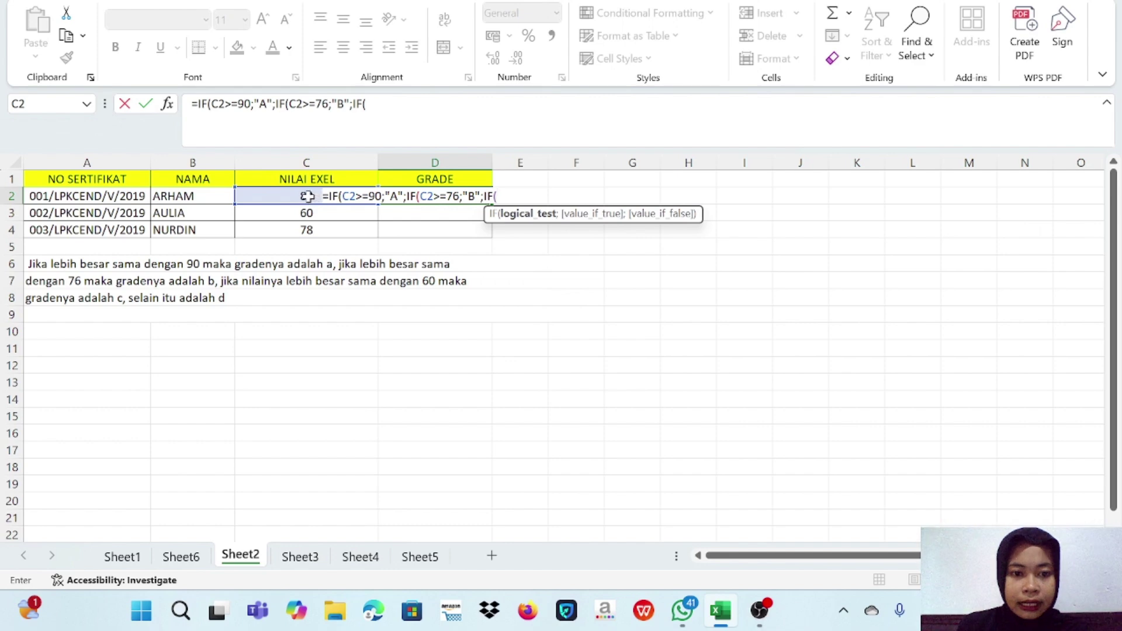
{"action": "left_click", "coordinate": [308, 197]}
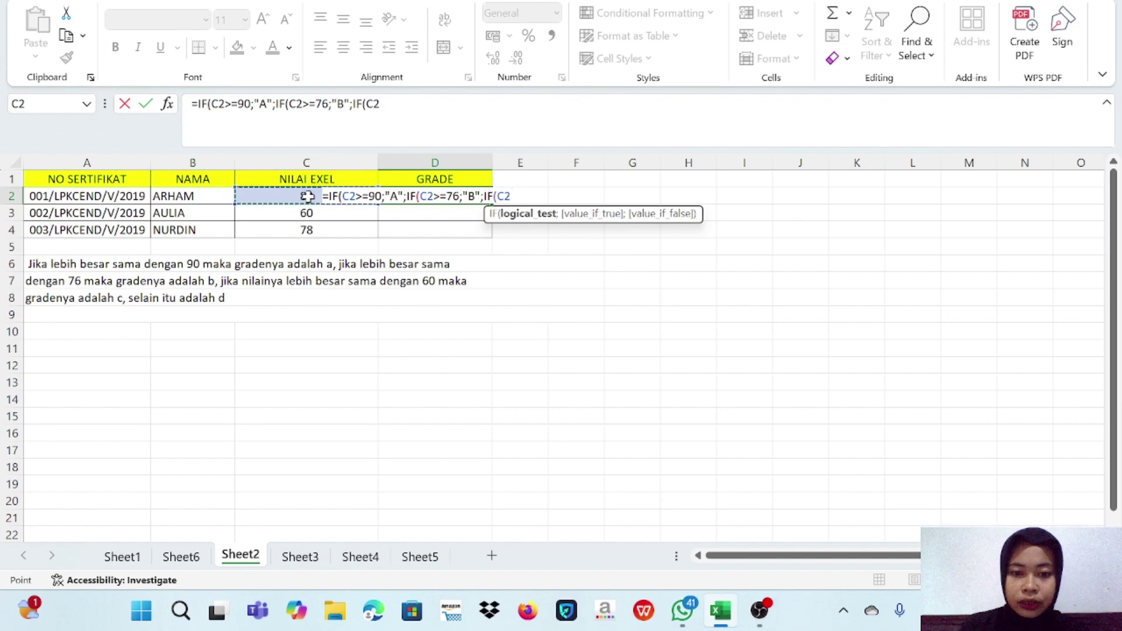
{"action": "type", "text": "."}
{"action": "key", "text": "BackSpace"}
{"action": "type", "text": ">="}
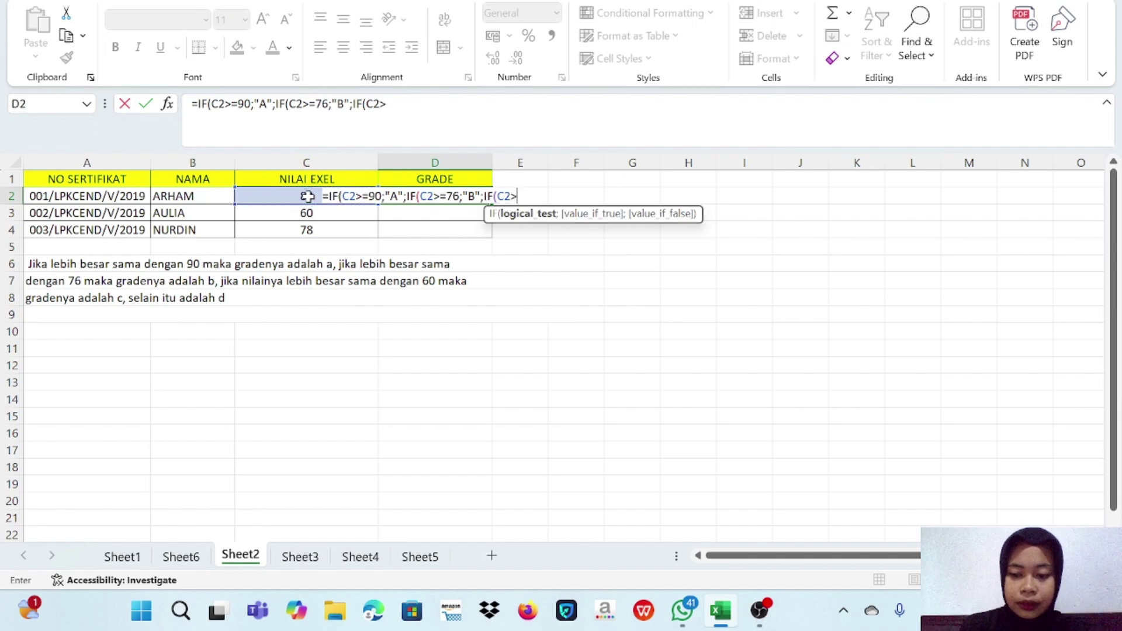
{"action": "type", "text": "60"}
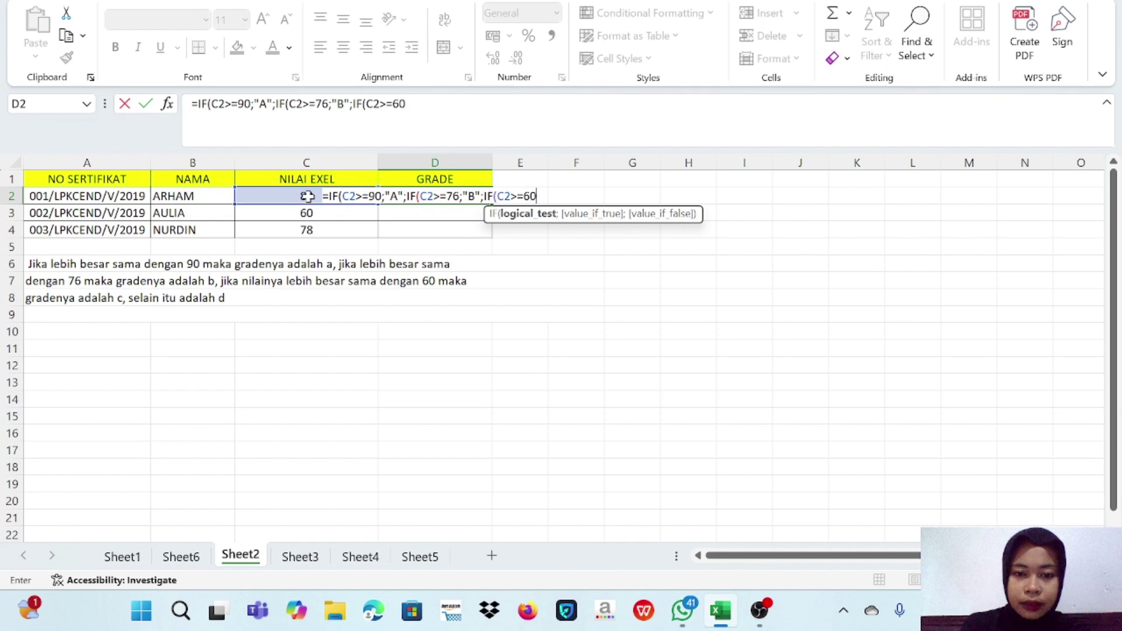
{"action": "type", "text": ";\"C"}
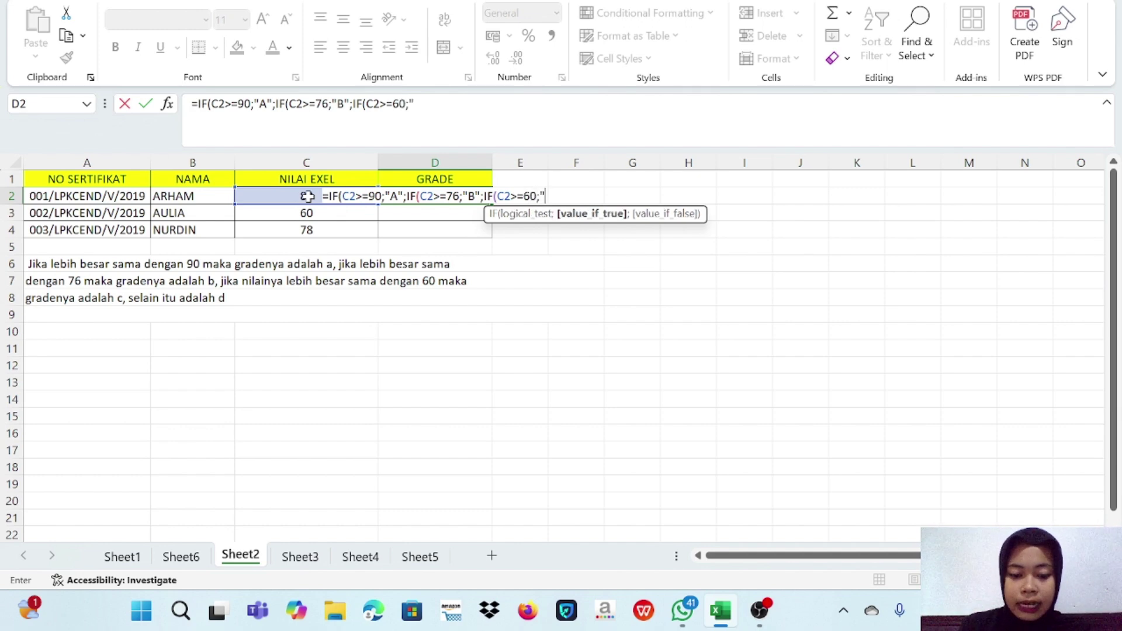
{"action": "type", "text": "\""}
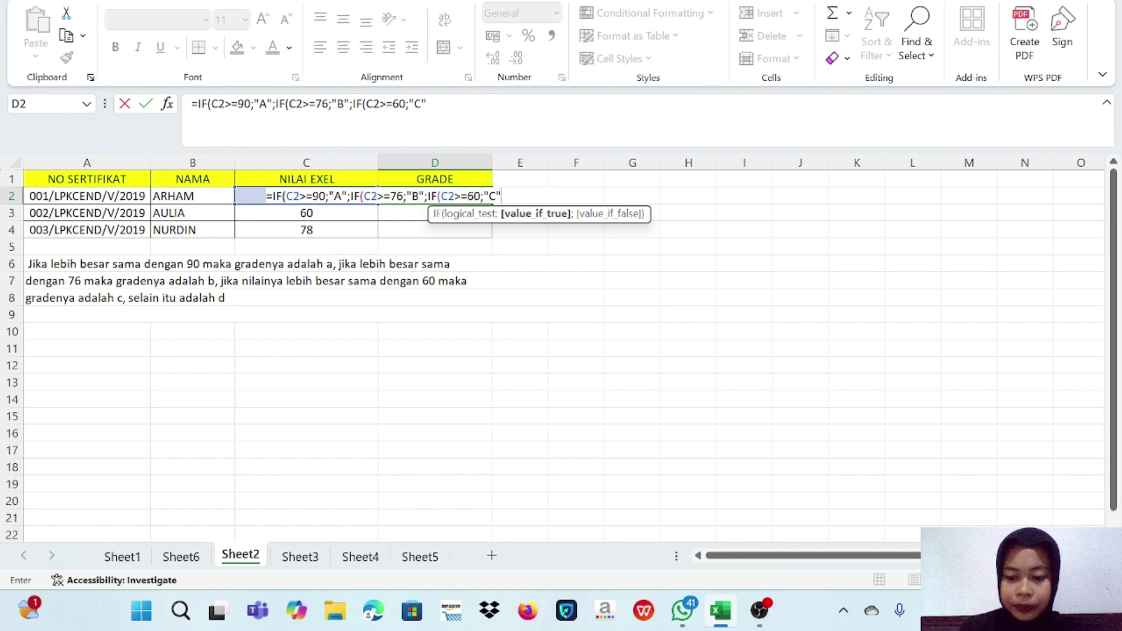
{"action": "type", "text": ";"}
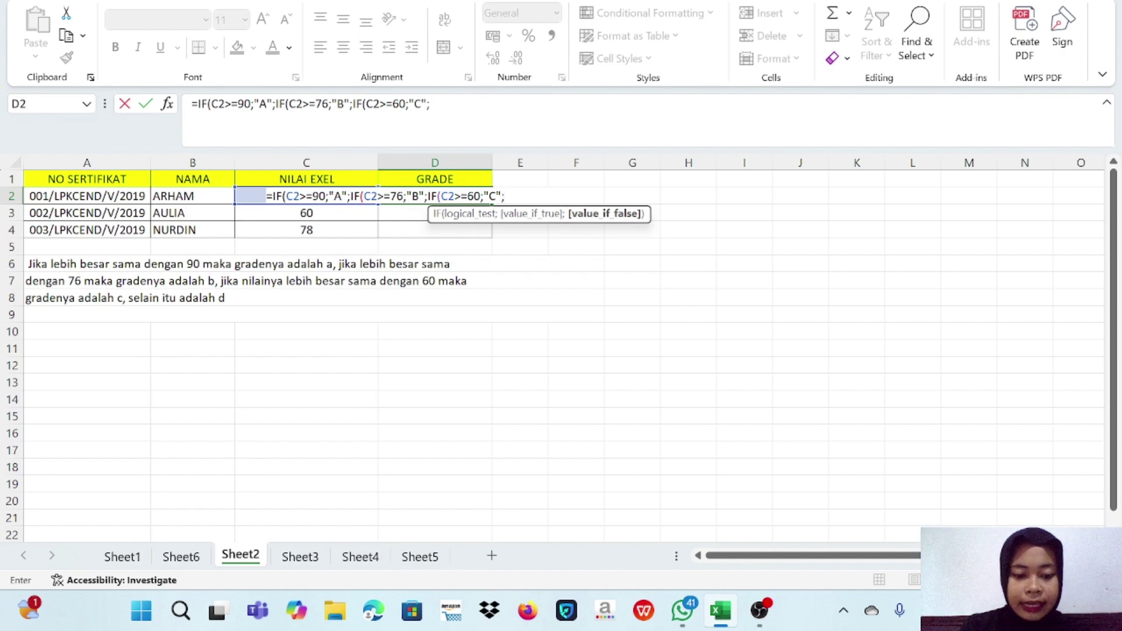
{"action": "type", "text": "\"D"}
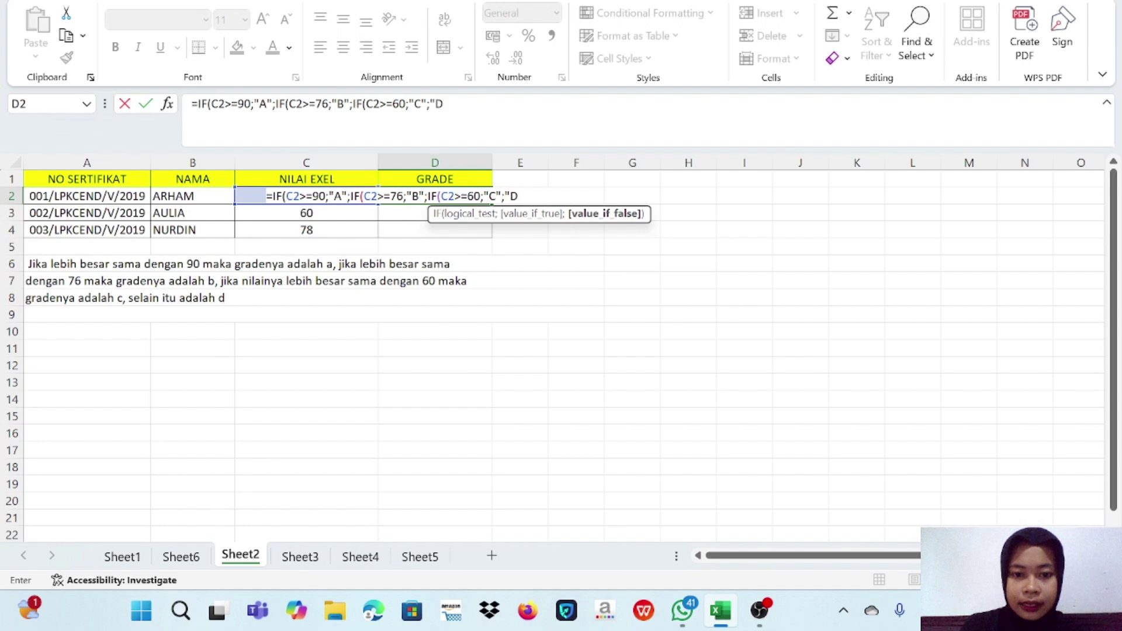
Close all three nested IF functions with ))) and commit the GRADE formula in D2.
{"action": "type", "text": "\")"}
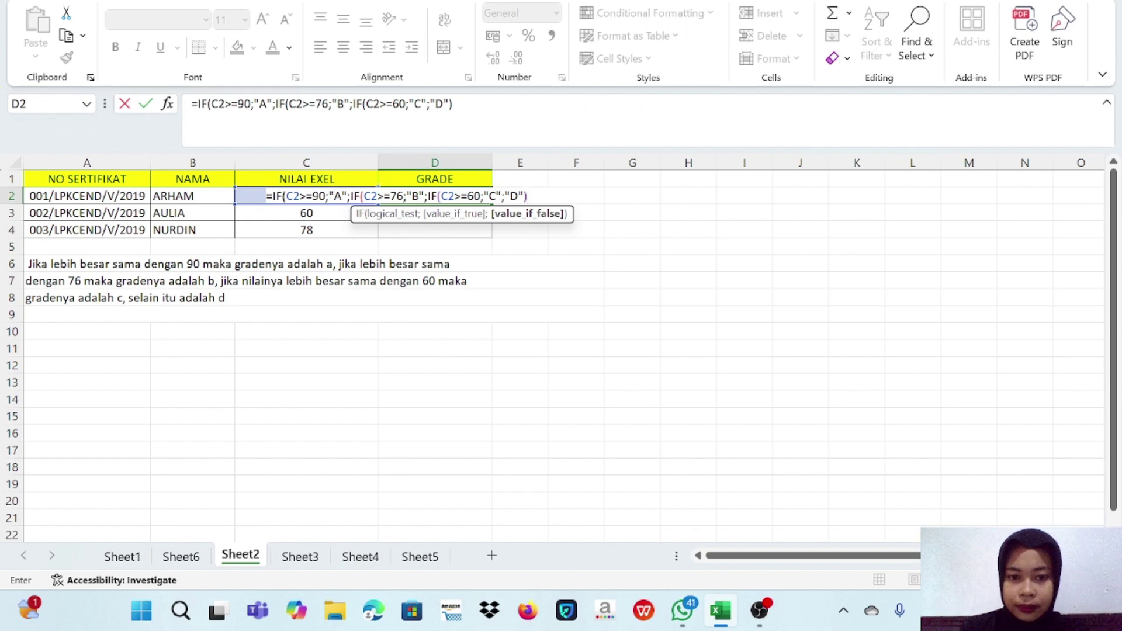
{"action": "key", "text": "BackSpace"}
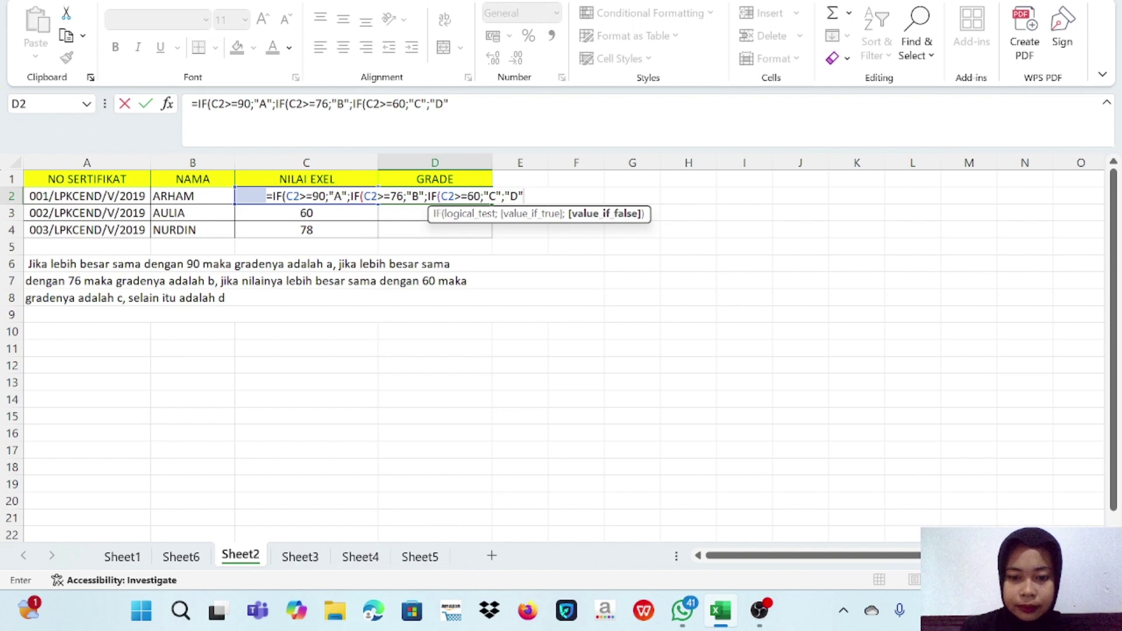
{"action": "type", "text": ";"}
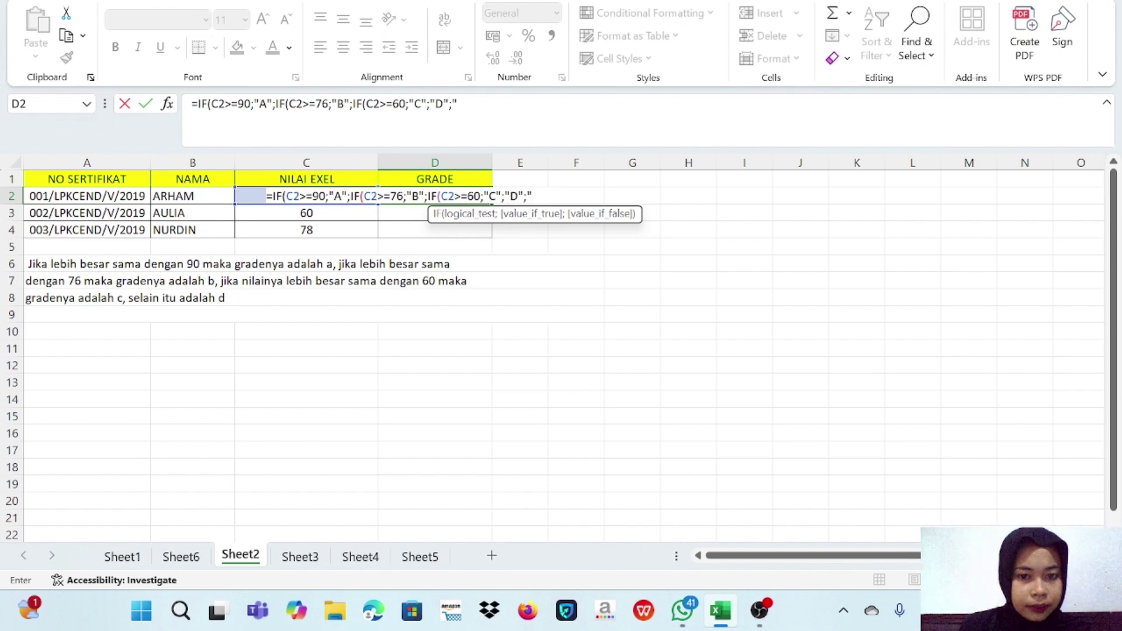
{"action": "key", "text": "BackSpace"}
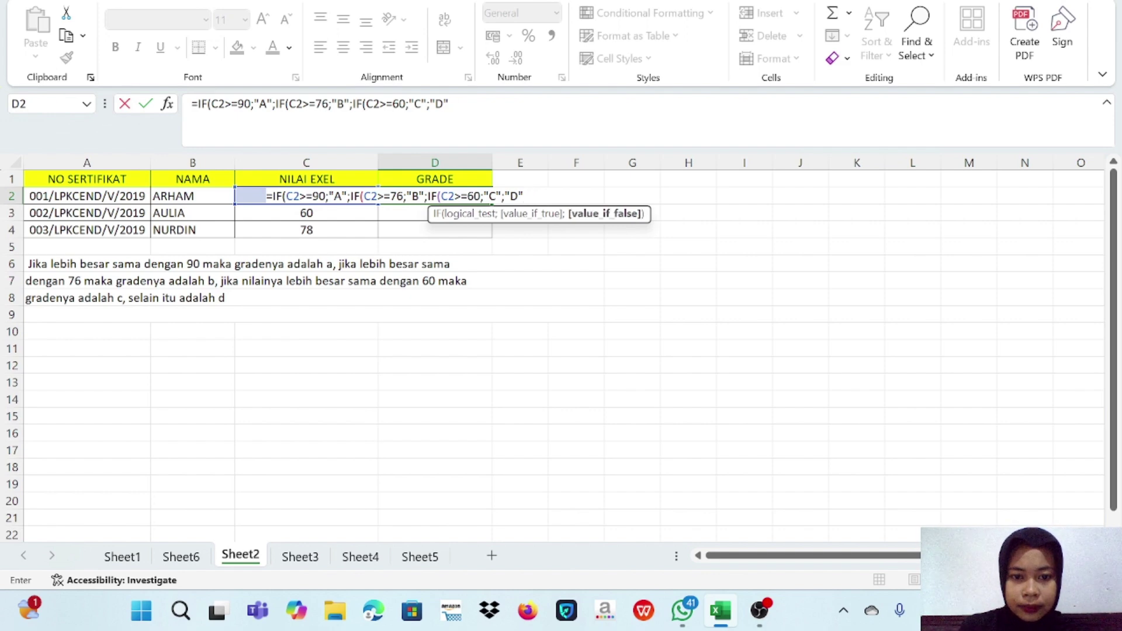
{"action": "type", "text": ")"}
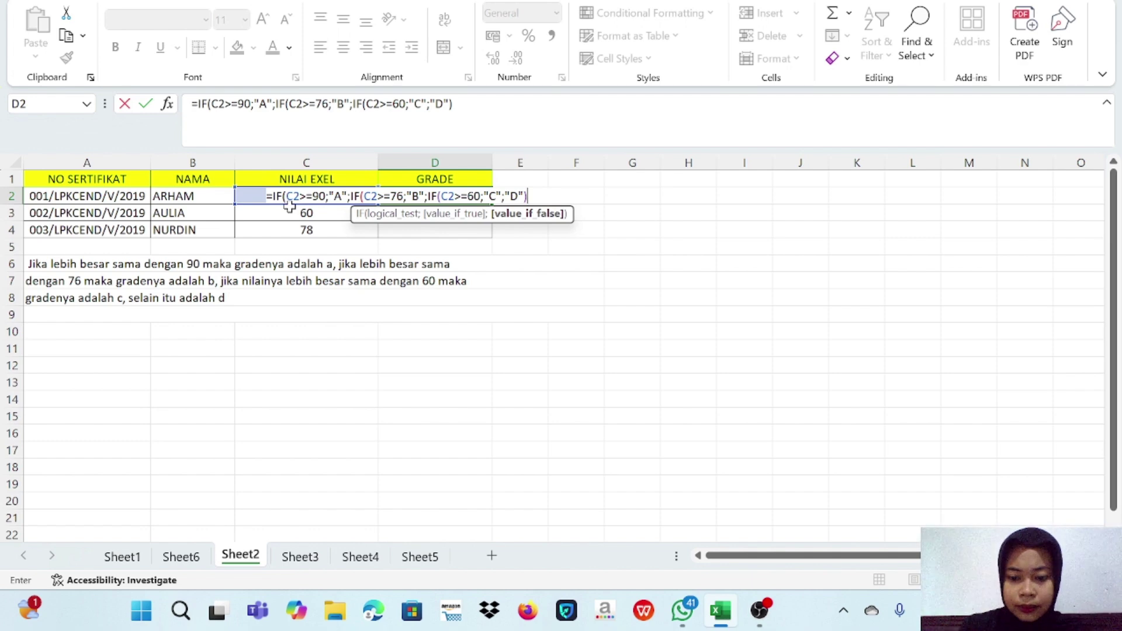
{"action": "type", "text": "))"}
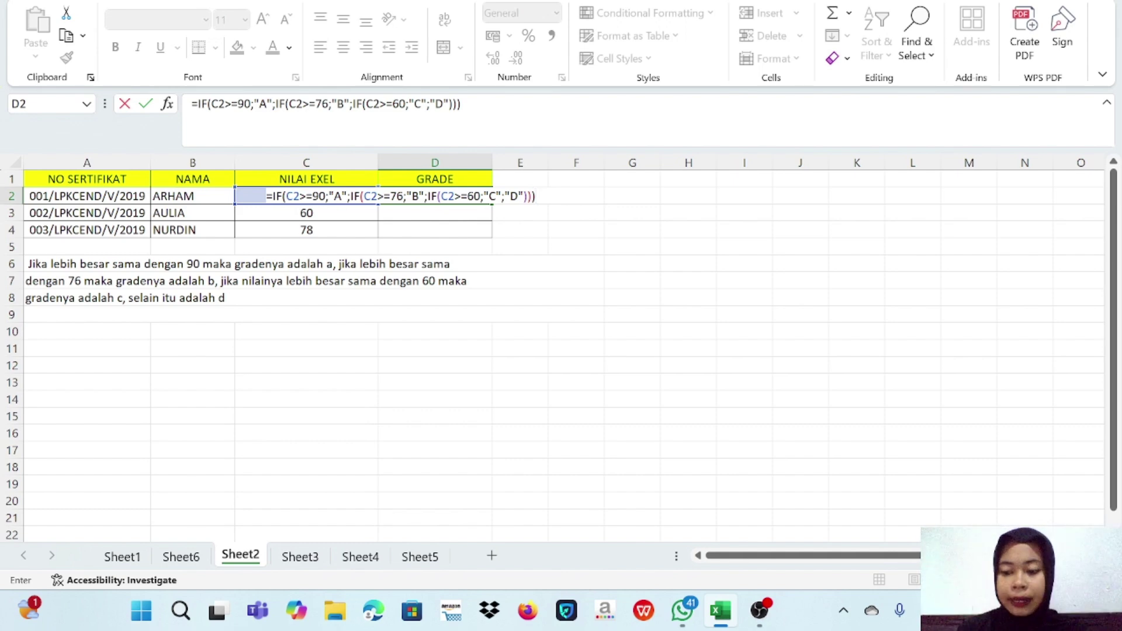
{"action": "key", "text": "Return"}
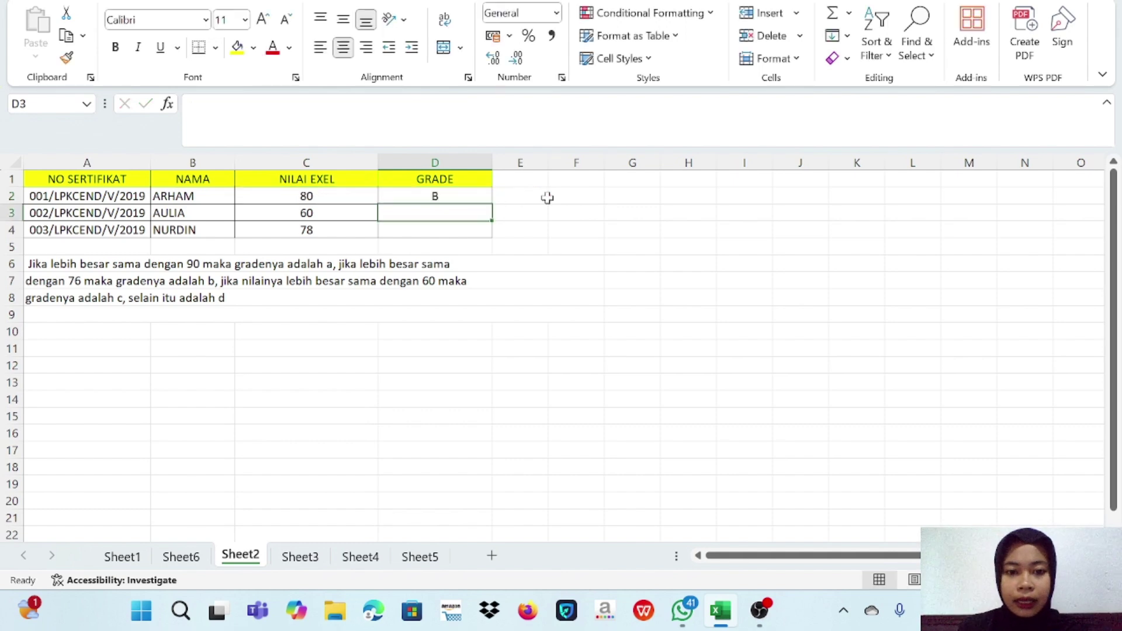
Fill the GRADE formula from D2 down through D4.
{"action": "left_click", "coordinate": [467, 195]}
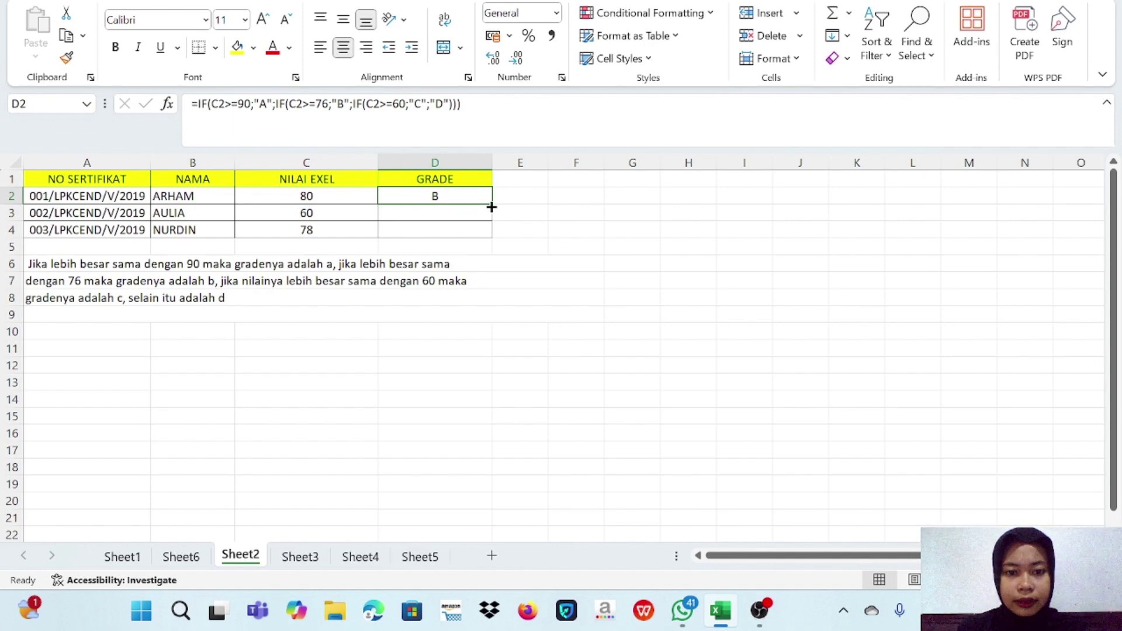
{"action": "left_click_drag", "start_coordinate": [490, 204], "coordinate": [493, 239]}
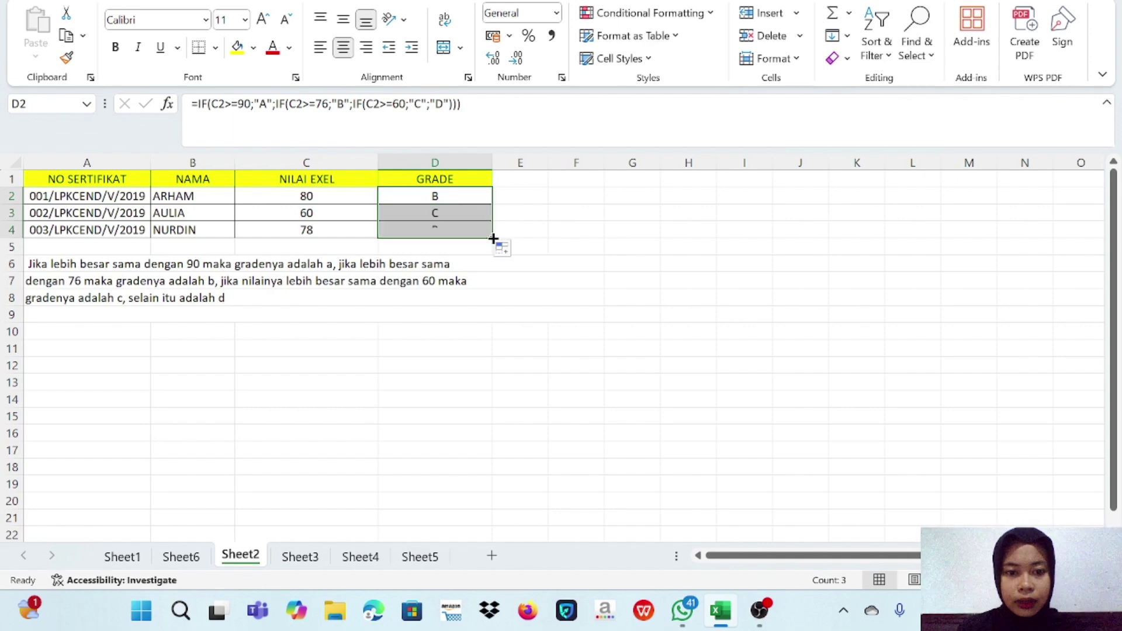
{"action": "left_click", "coordinate": [569, 211]}
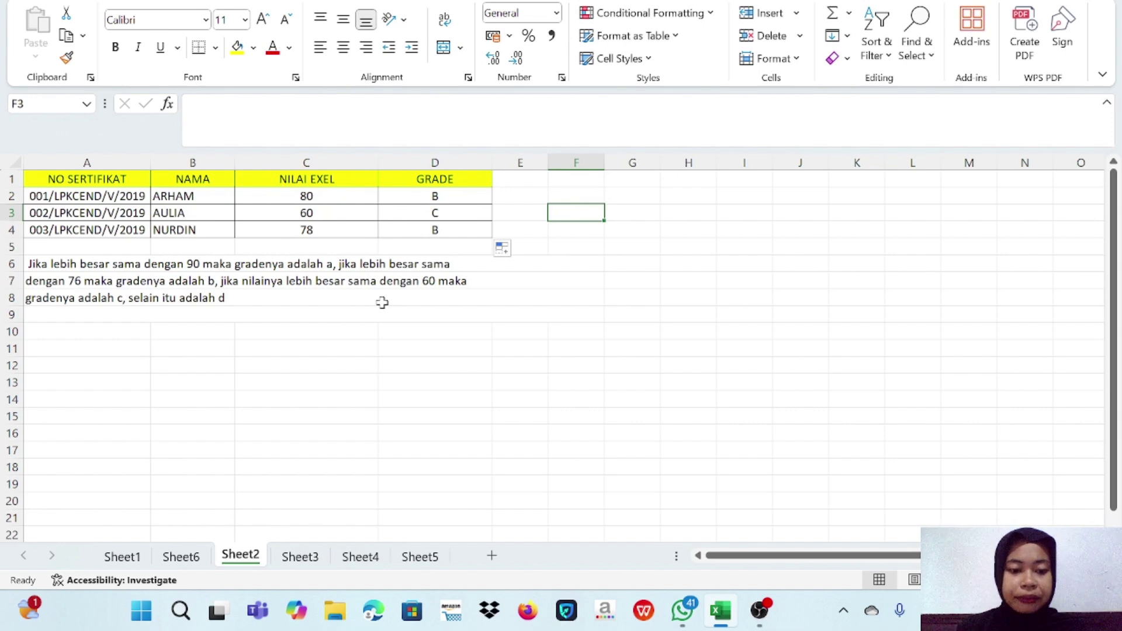
On Sheet3, start the KETERANGAN formula in E3 with =IF(AND(.
{"action": "key", "text": "ctrl+Page_Down"}
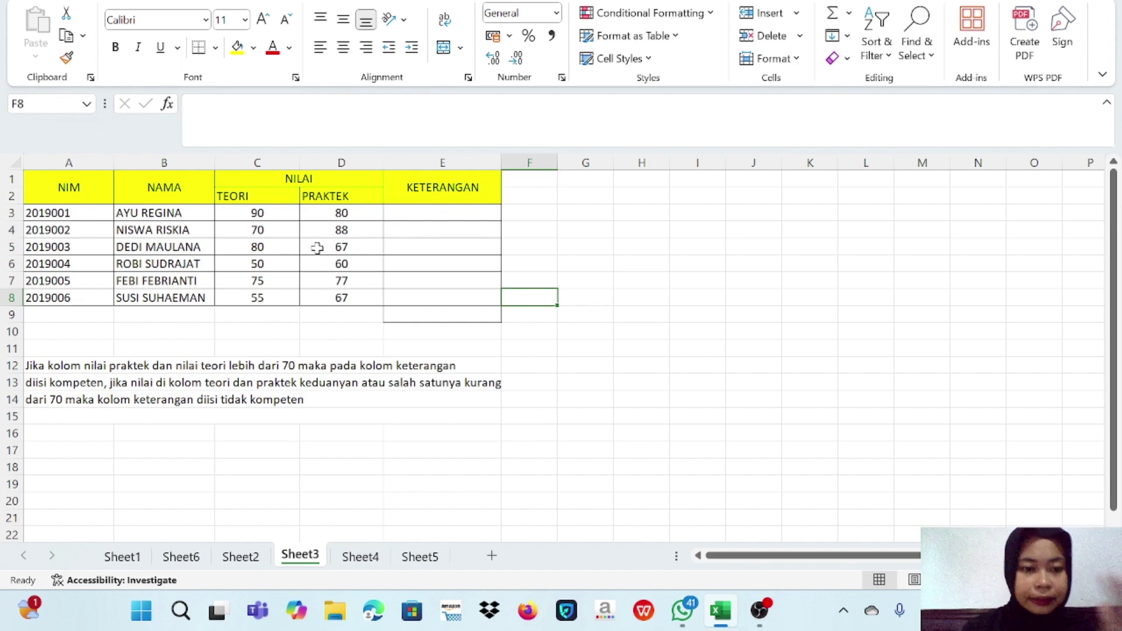
{"action": "left_click", "coordinate": [422, 214]}
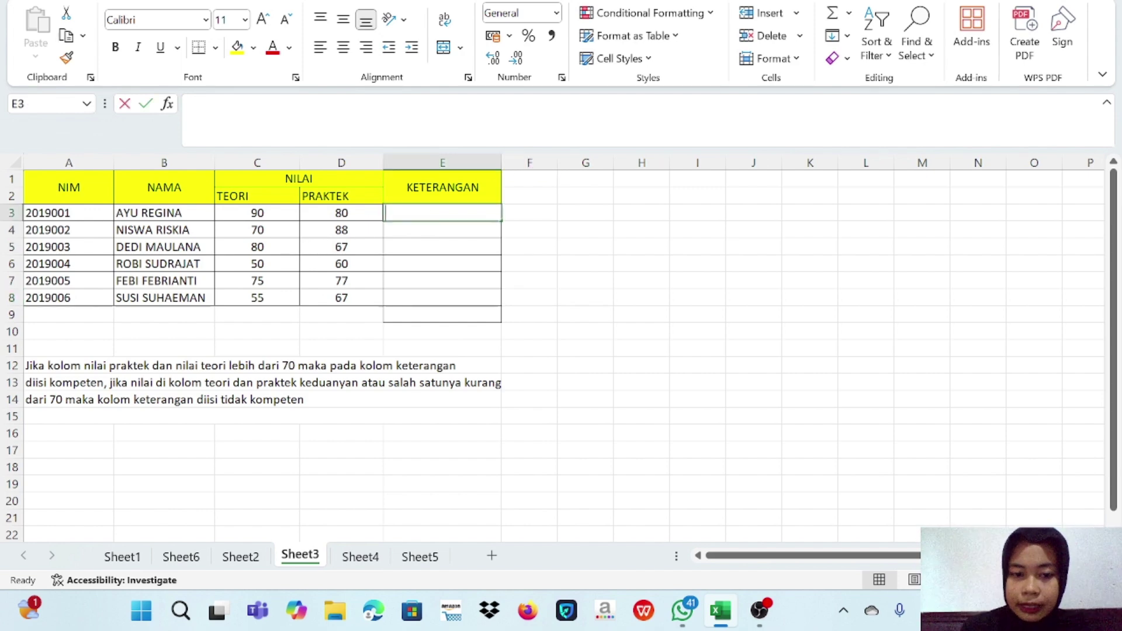
{"action": "type", "text": "=IF("}
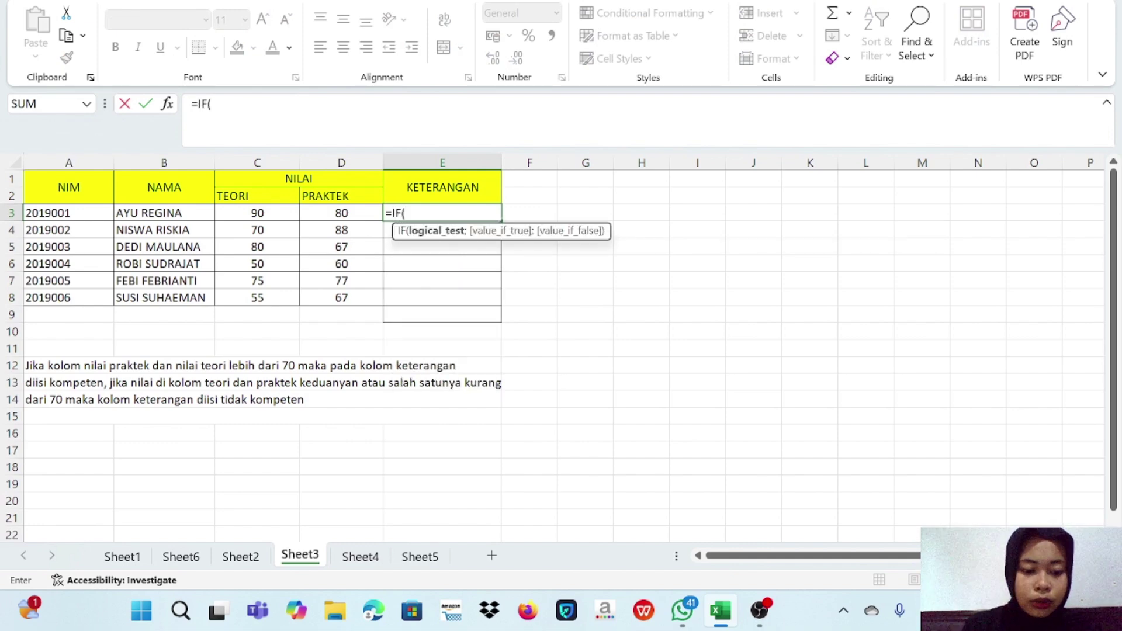
{"action": "type", "text": "AND"}
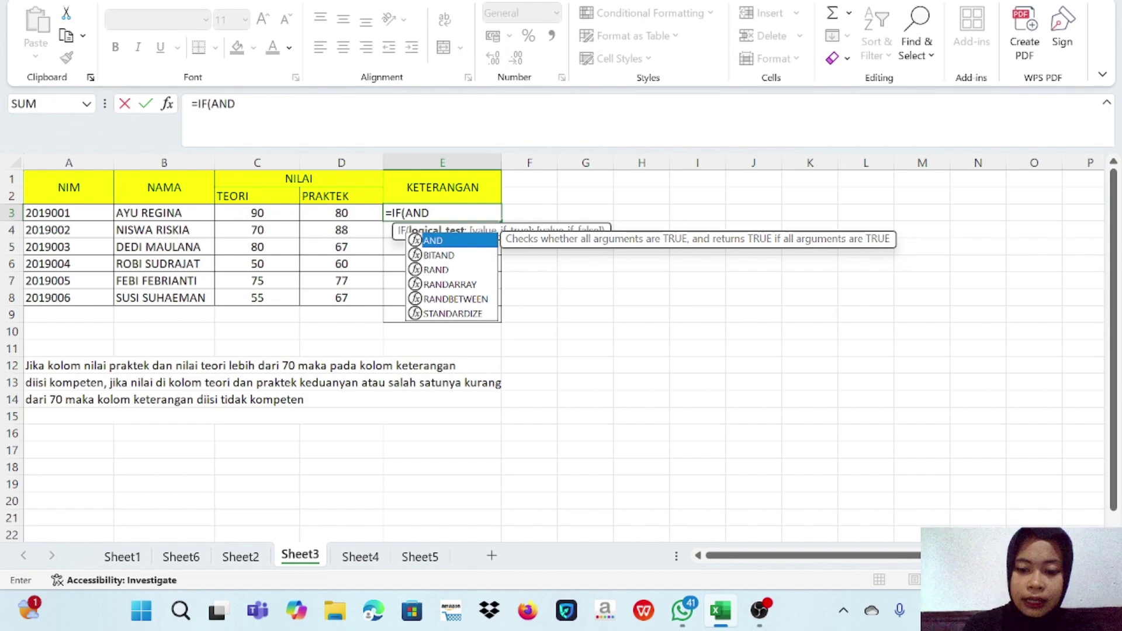
{"action": "type", "text": "("}
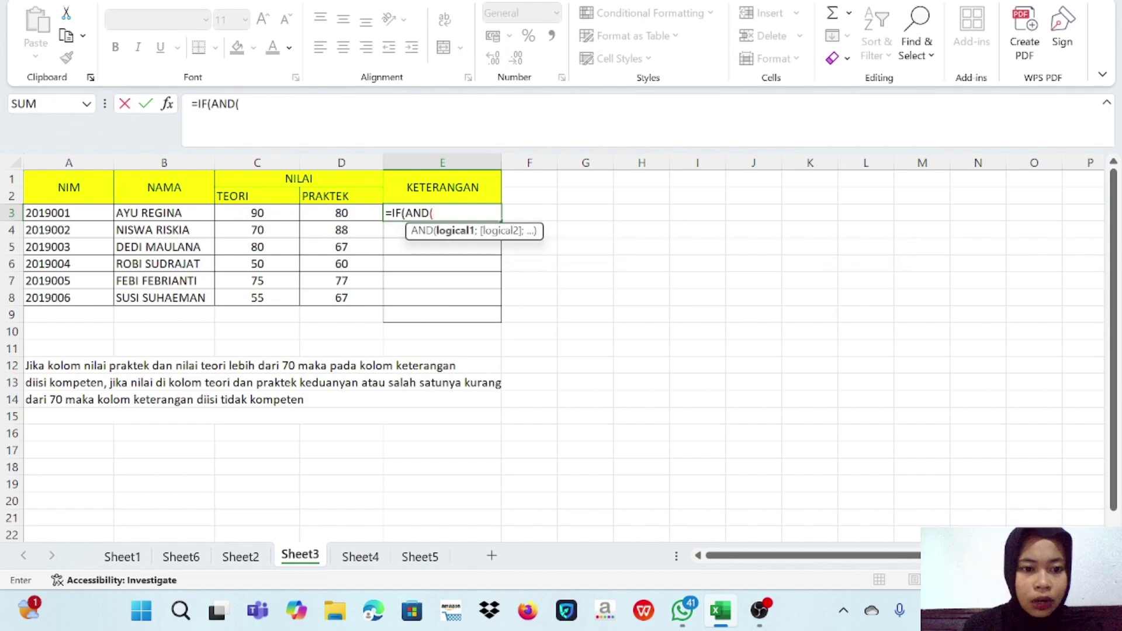
Enter C3>70;D3>70 as the two AND conditions in E3 and close the AND function with );.
{"action": "left_click", "coordinate": [281, 212]}
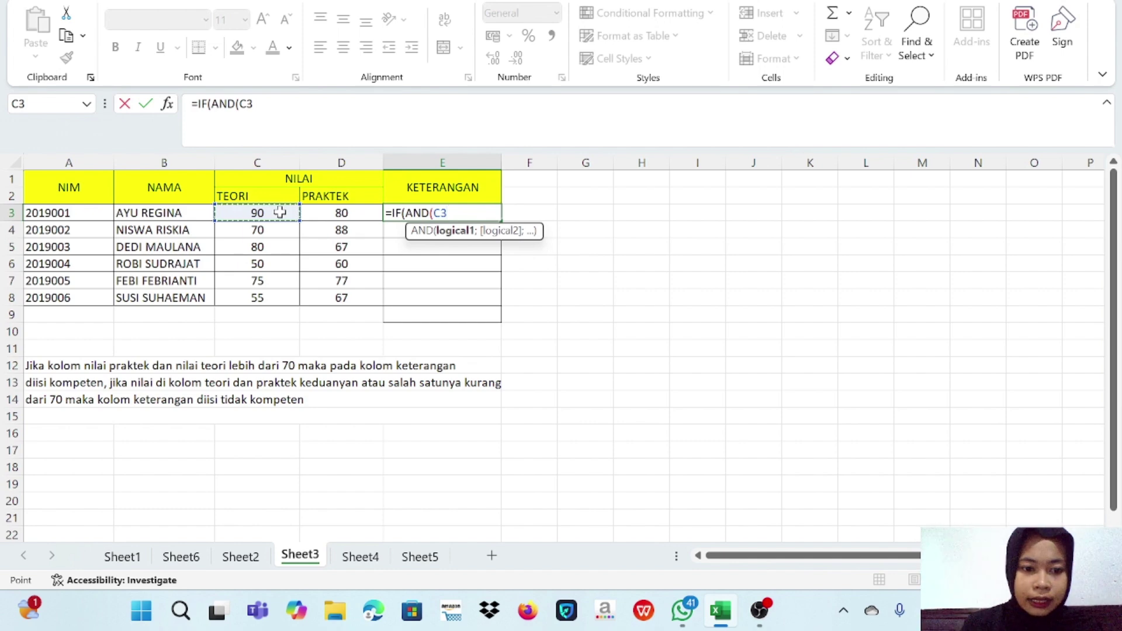
{"action": "type", "text": ">"}
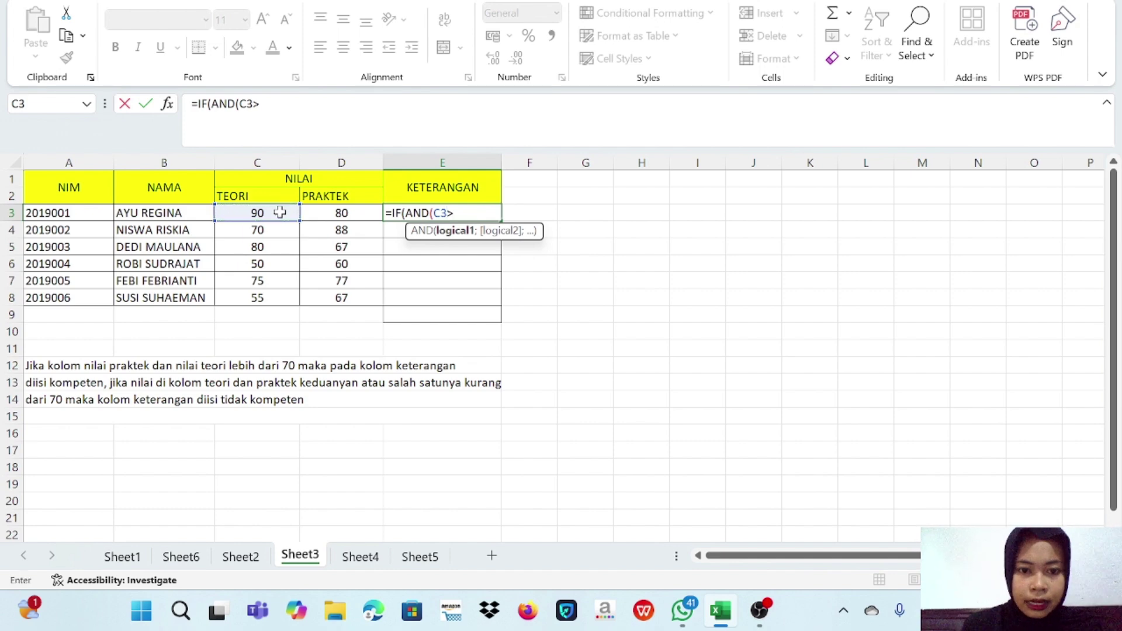
{"action": "type", "text": "70"}
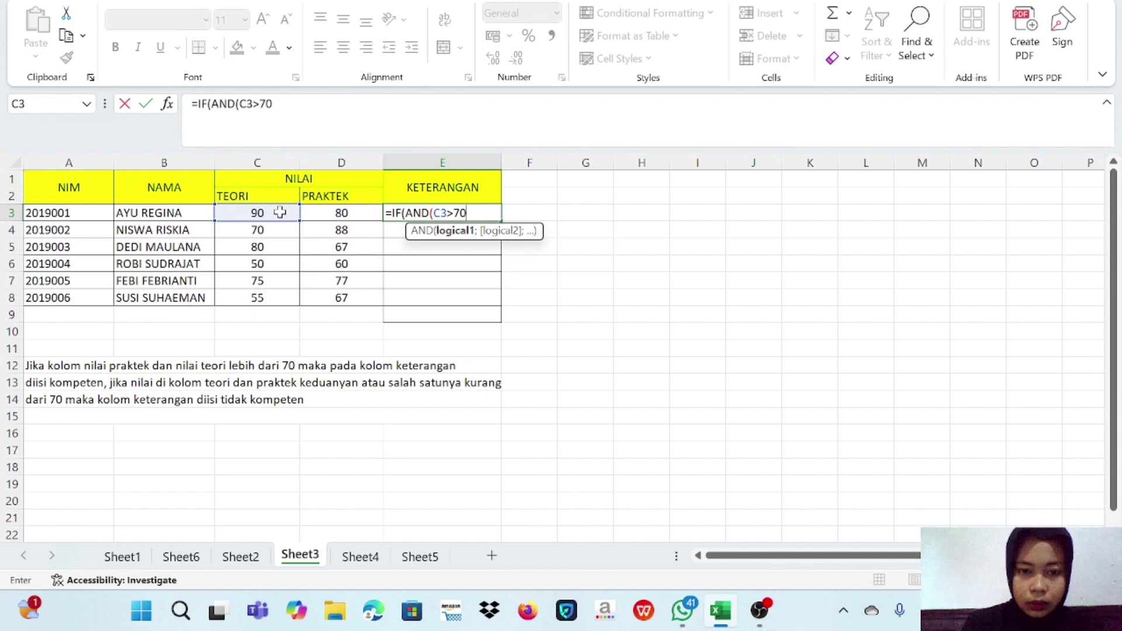
{"action": "type", "text": ";"}
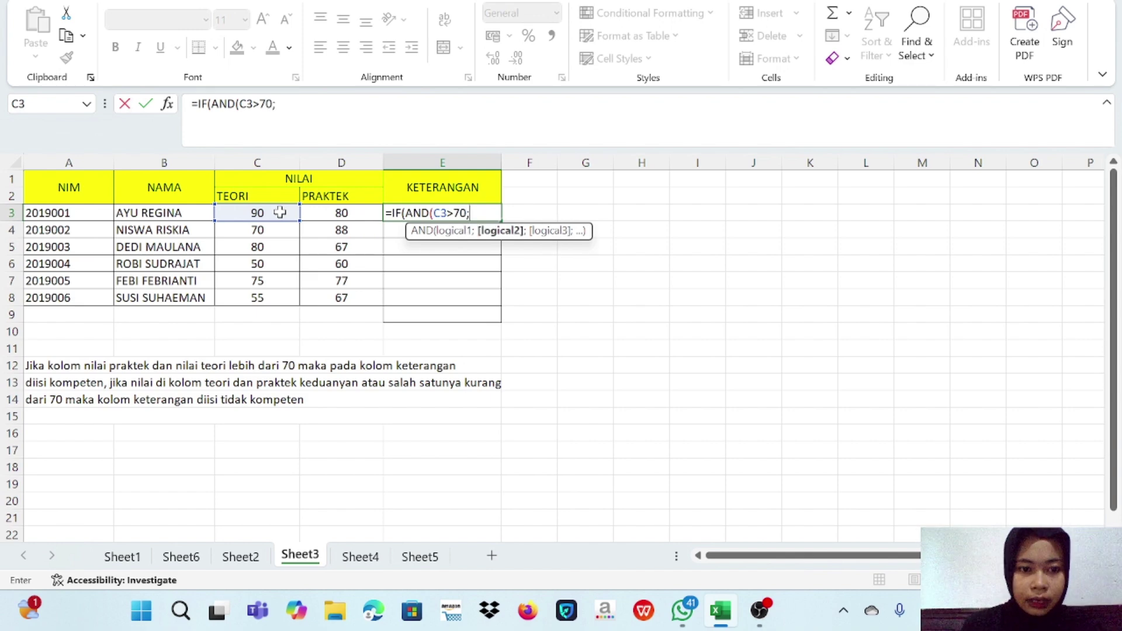
{"action": "left_click", "coordinate": [327, 216]}
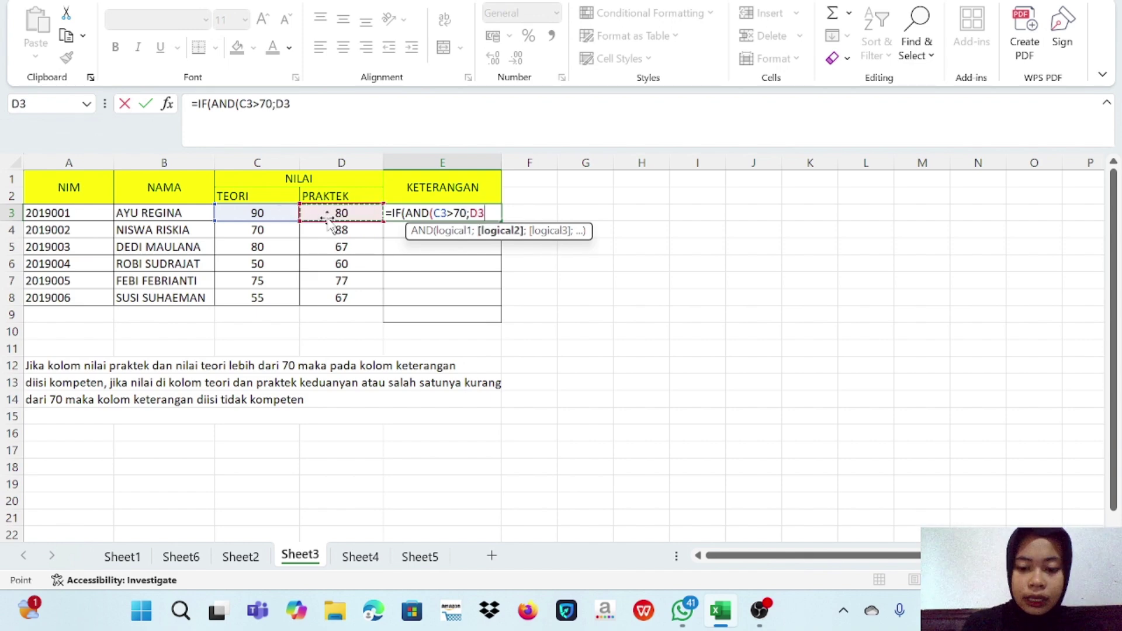
{"action": "type", "text": ">70"}
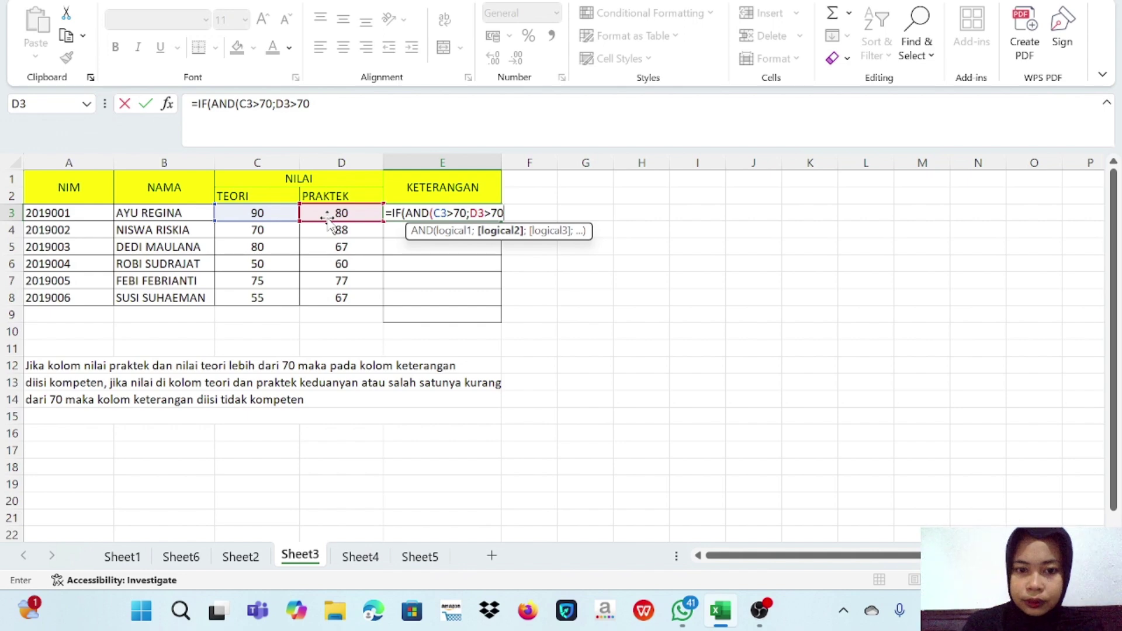
{"action": "type", "text": ");"}
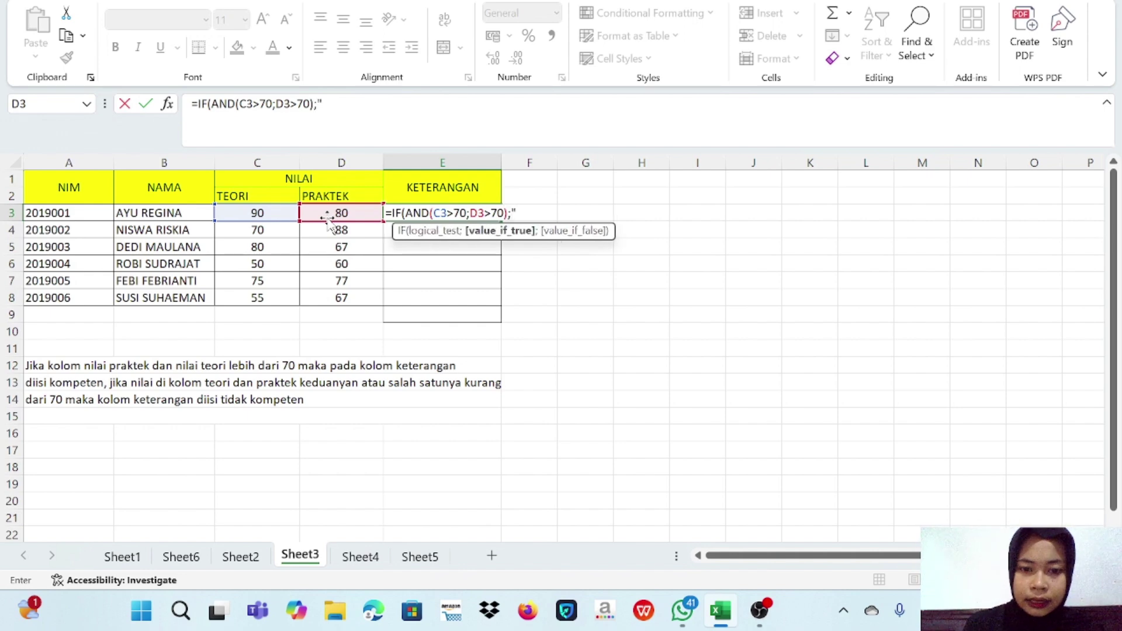
Add "KOMPETEN"; as the value if true in the E3 formula.
{"action": "type", "text": "\"KO"}
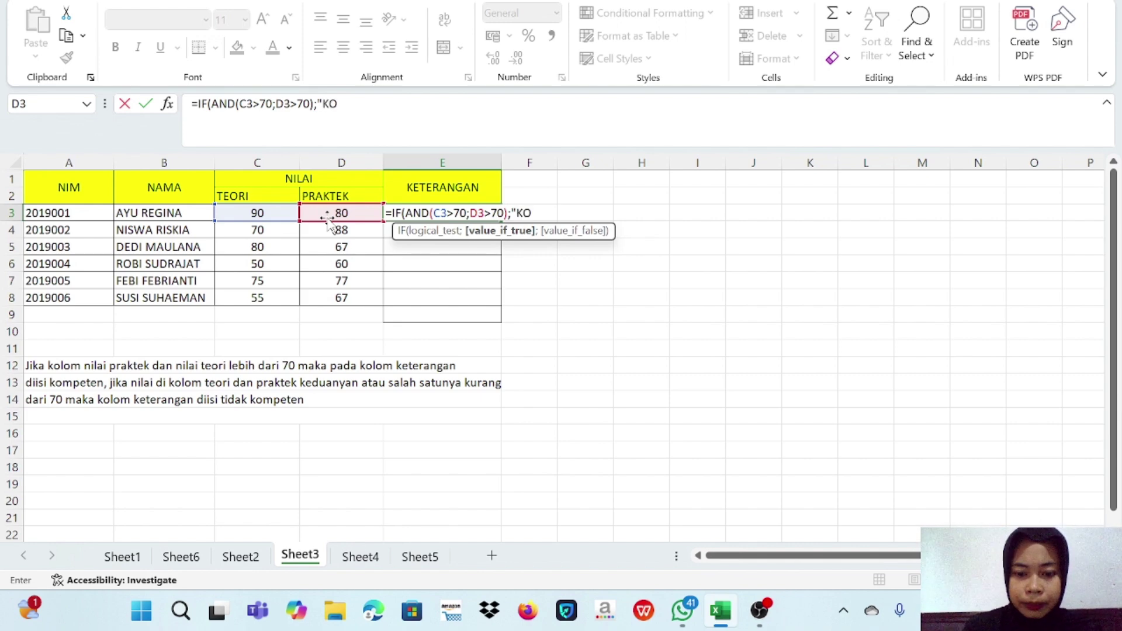
{"action": "type", "text": "MPETE"}
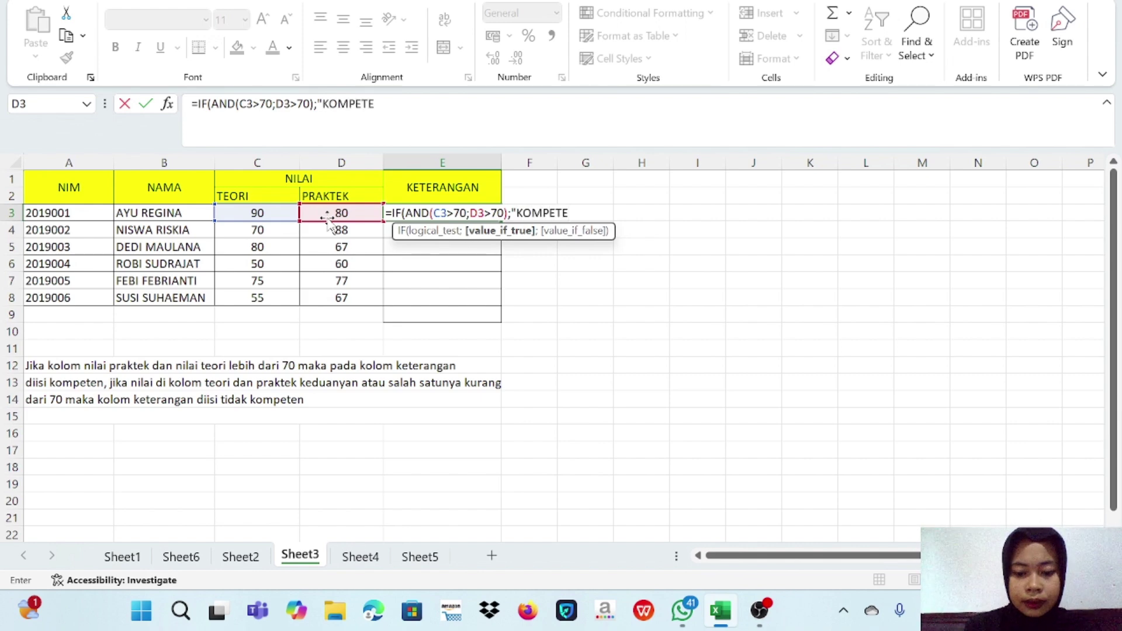
{"action": "type", "text": "N\";"}
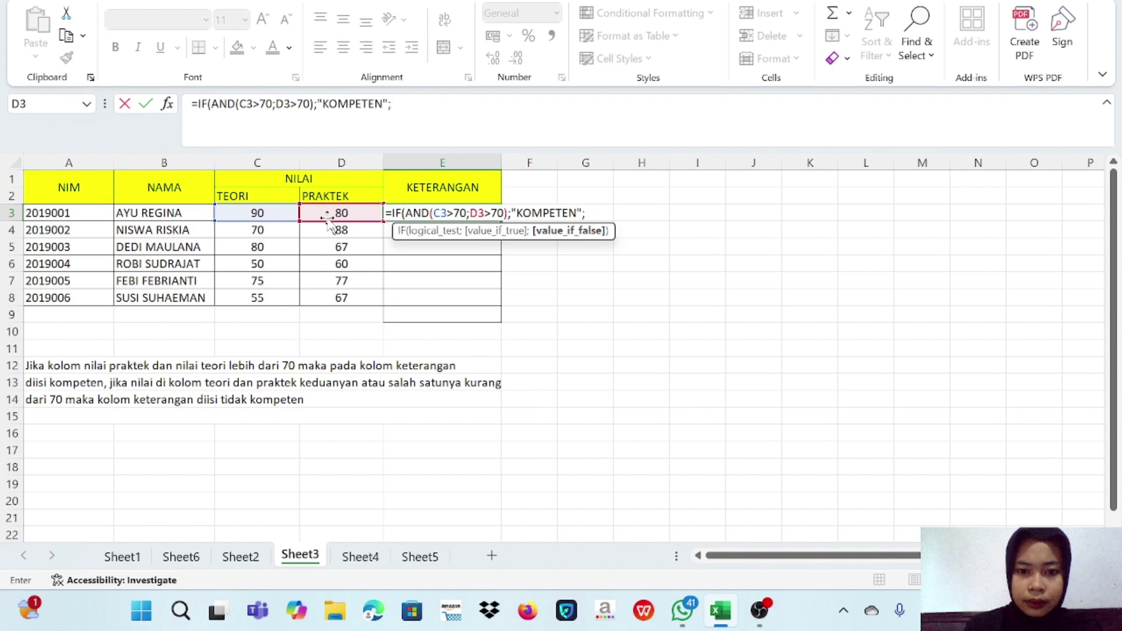
Add "TIDAK KOMPETEN" as the value if false, close the IF function and commit the formula in E3.
{"action": "type", "text": "\""}
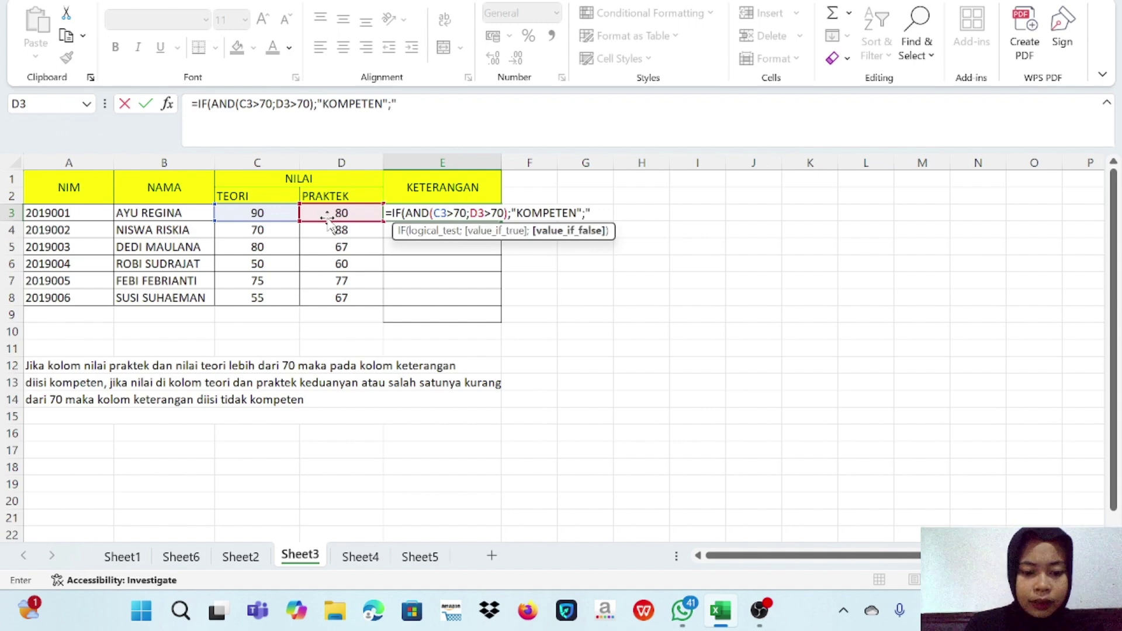
{"action": "type", "text": "TIDAK"}
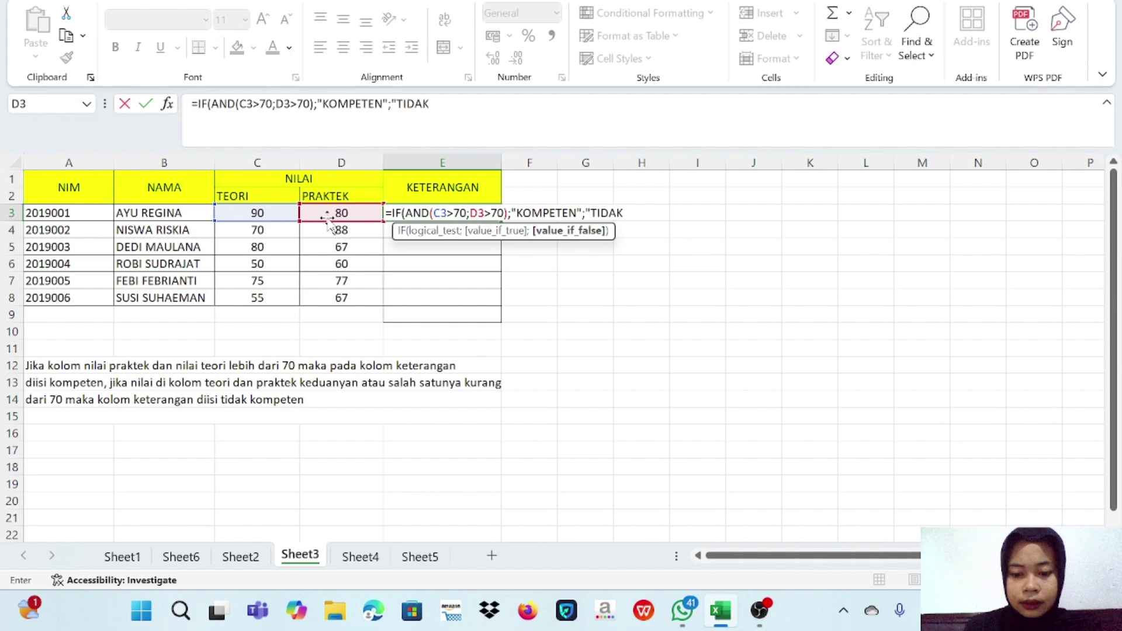
{"action": "type", "text": " KOMPETE"}
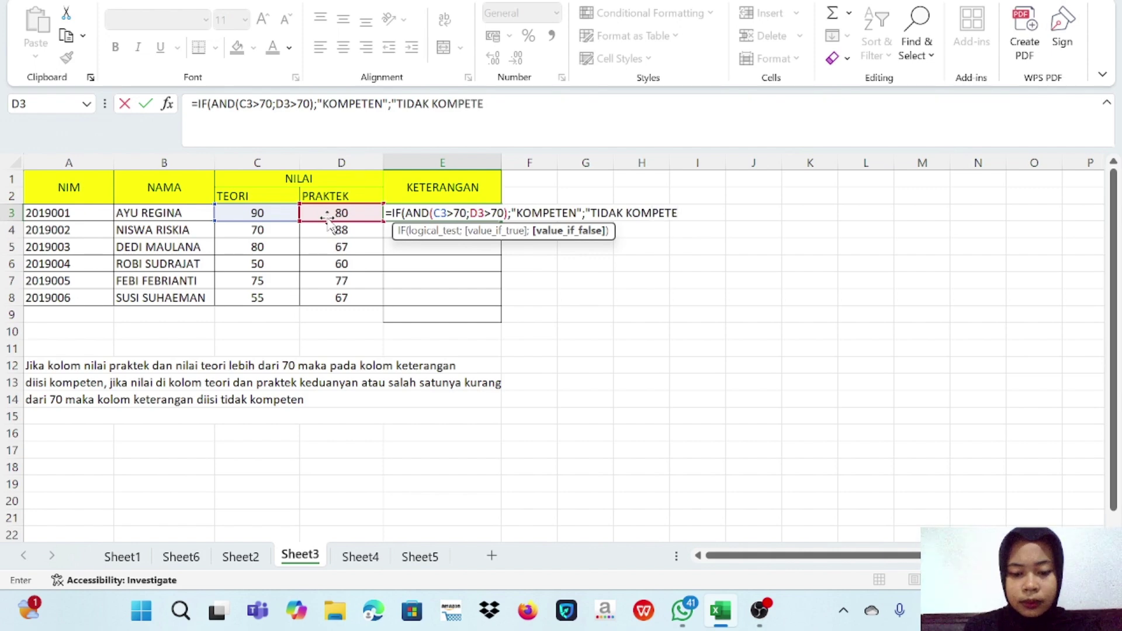
{"action": "type", "text": "N\""}
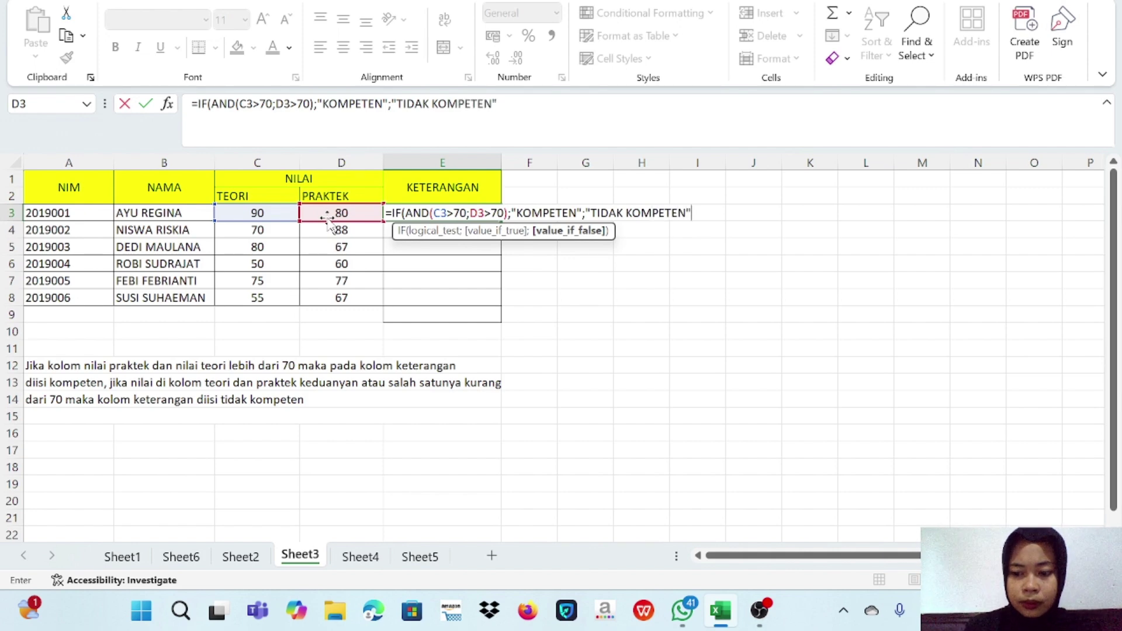
{"action": "type", "text": ")"}
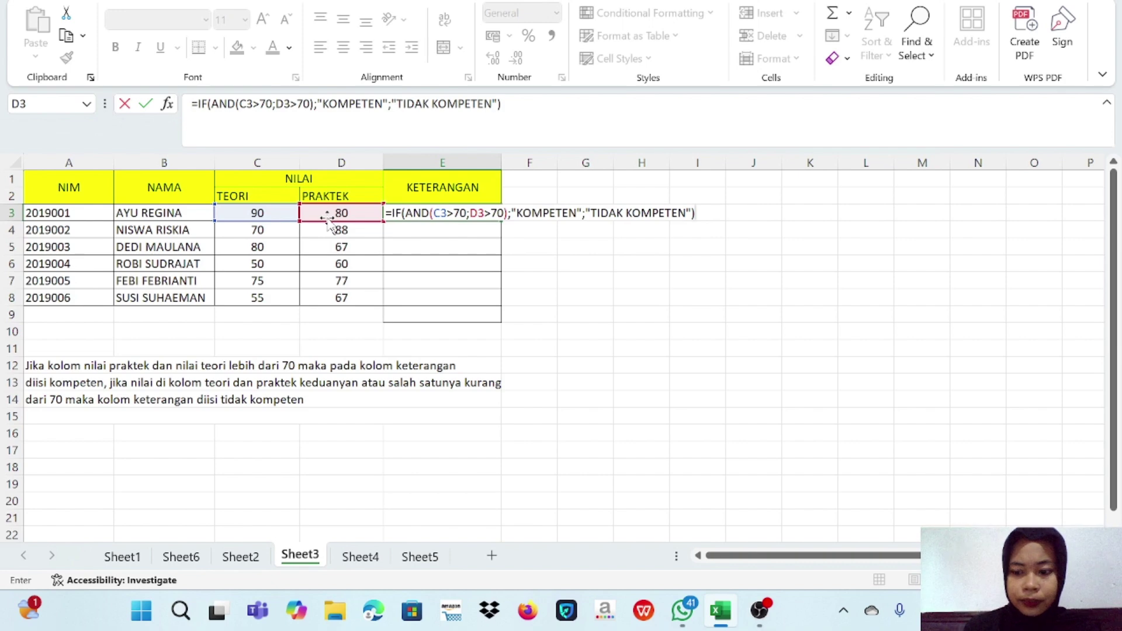
{"action": "key", "text": "Return"}
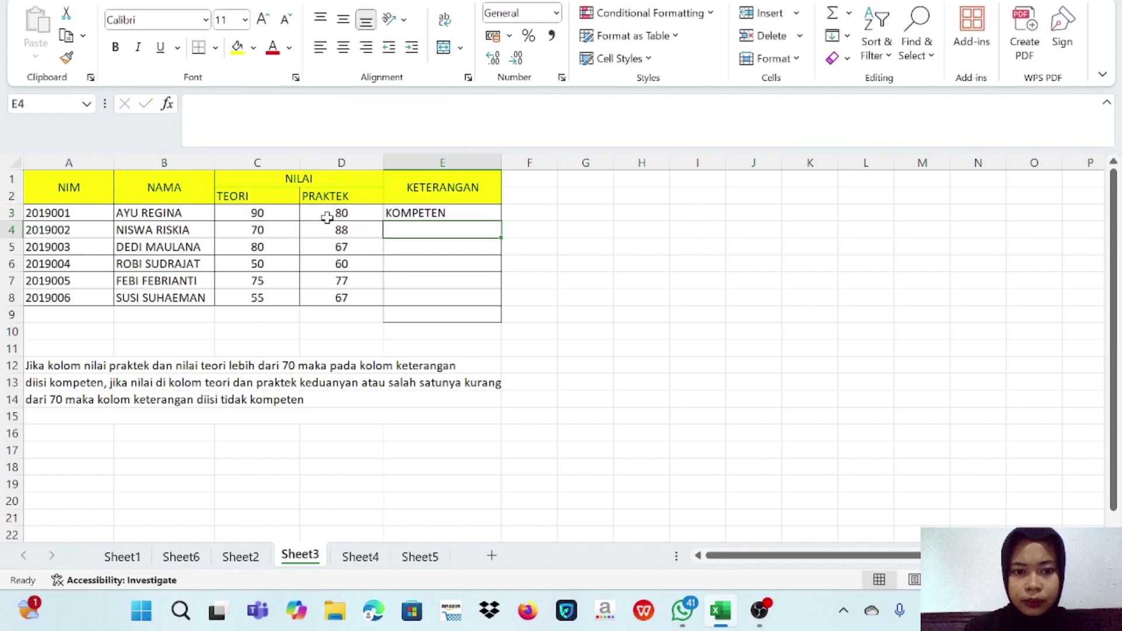
Fill the KETERANGAN formula from E3 down through E8.
{"action": "left_click", "coordinate": [448, 212]}
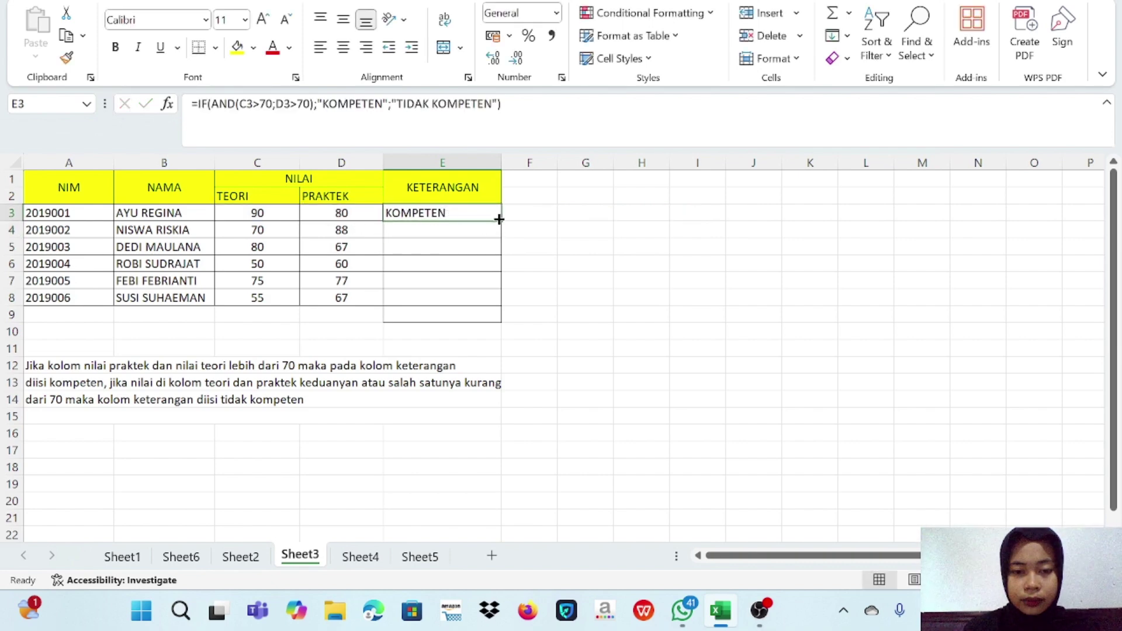
{"action": "left_click_drag", "start_coordinate": [503, 223], "coordinate": [512, 304]}
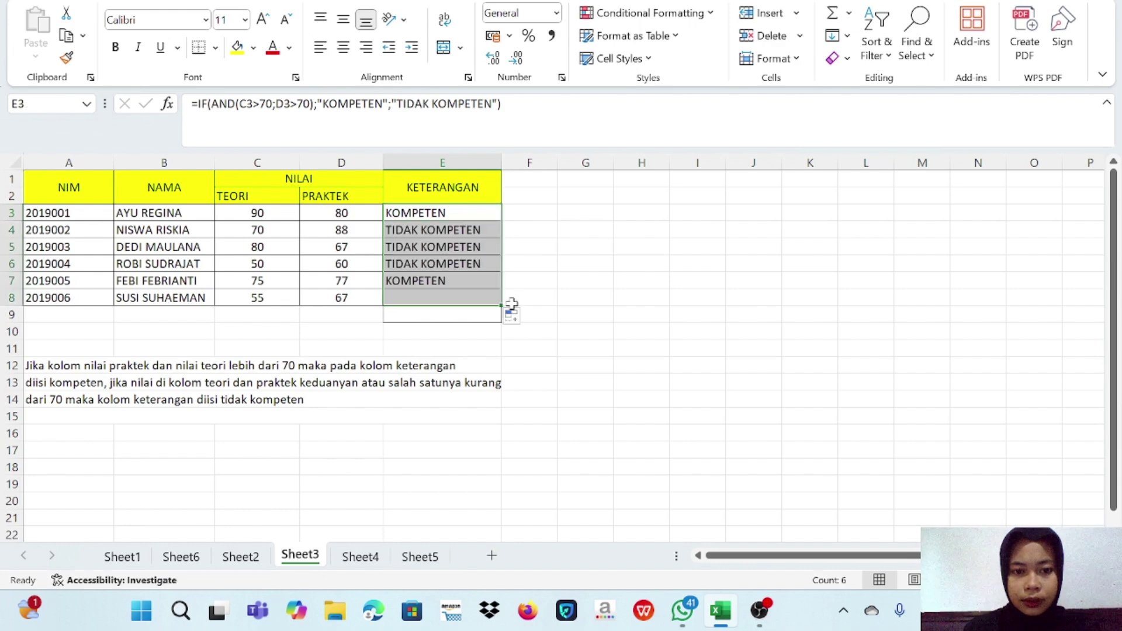
{"action": "left_click", "coordinate": [591, 301]}
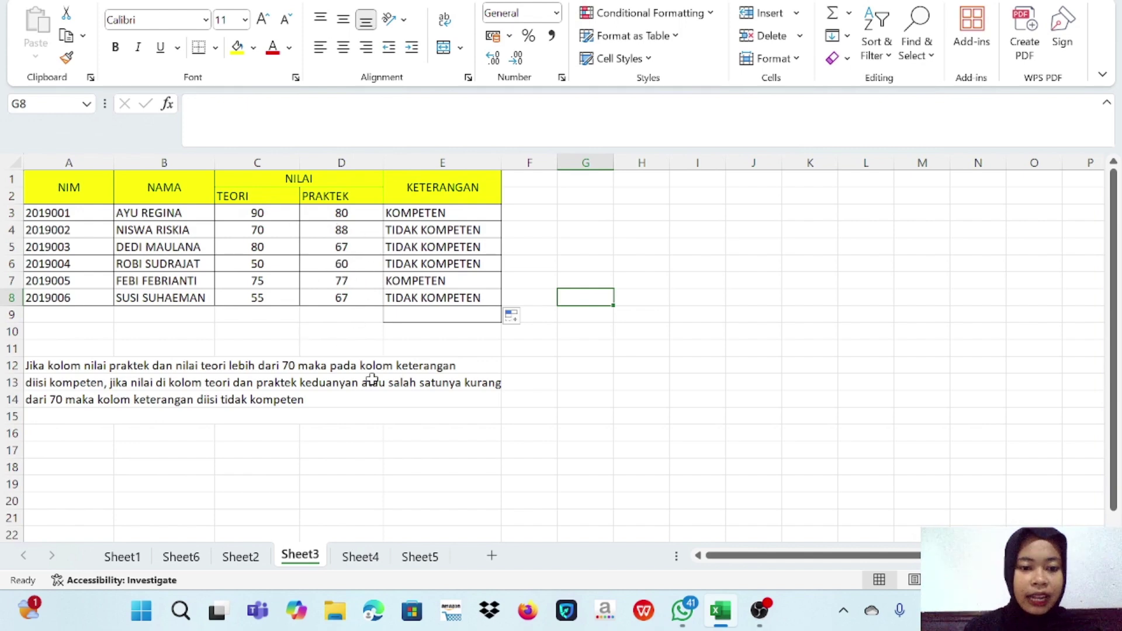
On Sheet4, start the HASIL formula in E2 with =IF(OR(.
{"action": "left_click", "coordinate": [369, 562]}
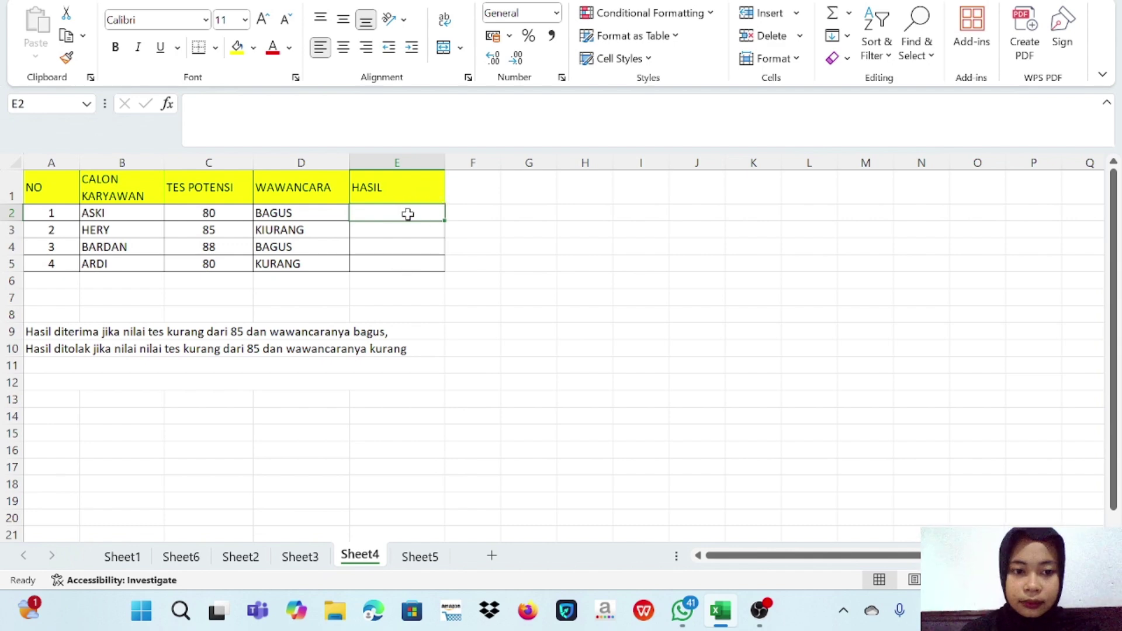
{"action": "type", "text": "="}
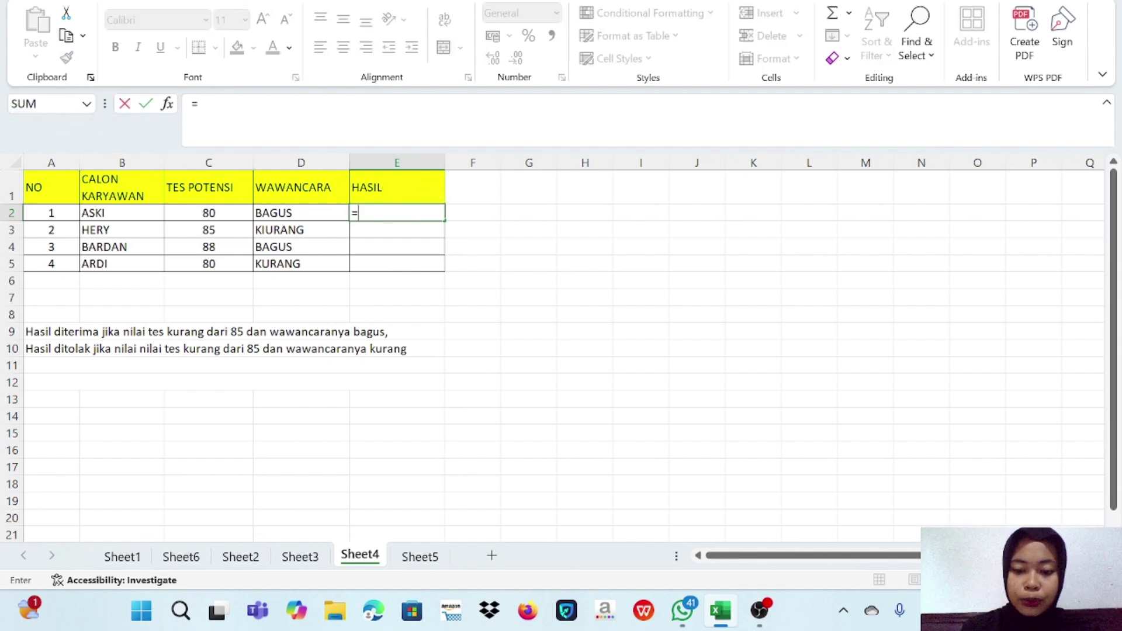
{"action": "type", "text": "IF"}
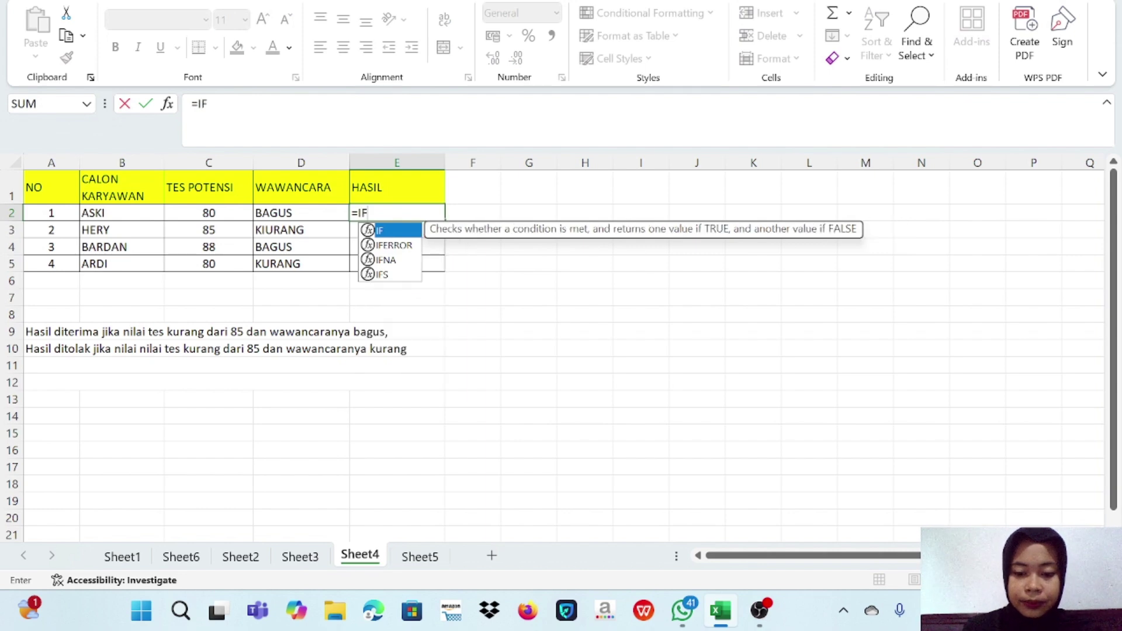
{"action": "type", "text": "("}
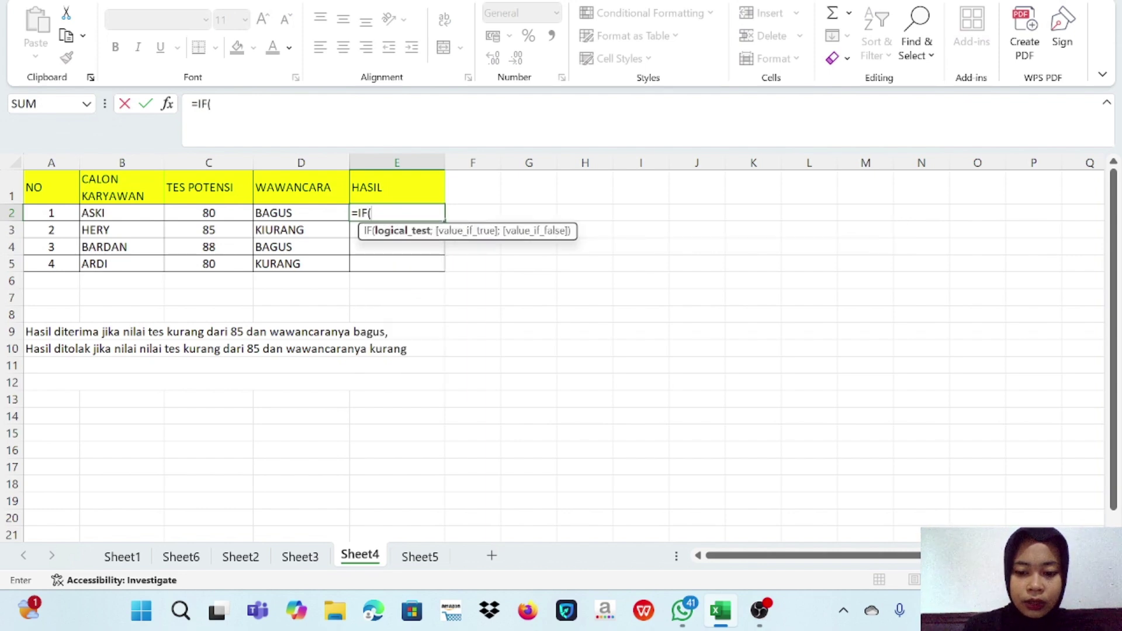
{"action": "type", "text": "OR("}
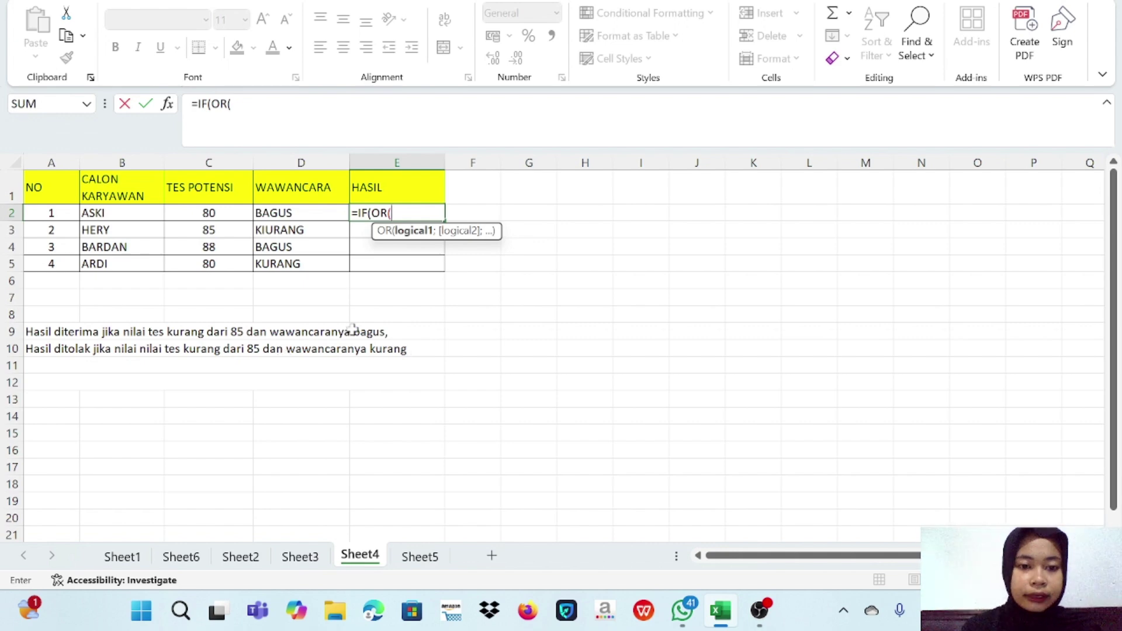
Add C2>85; as the first OR condition in the E2 formula.
{"action": "left_click", "coordinate": [220, 214]}
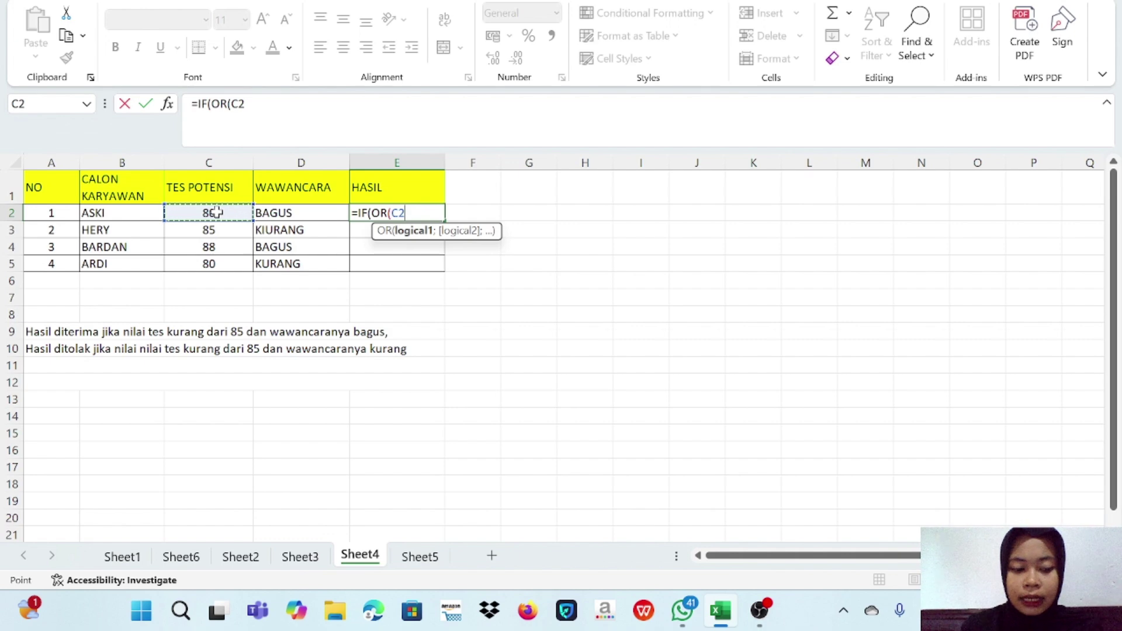
{"action": "type", "text": "."}
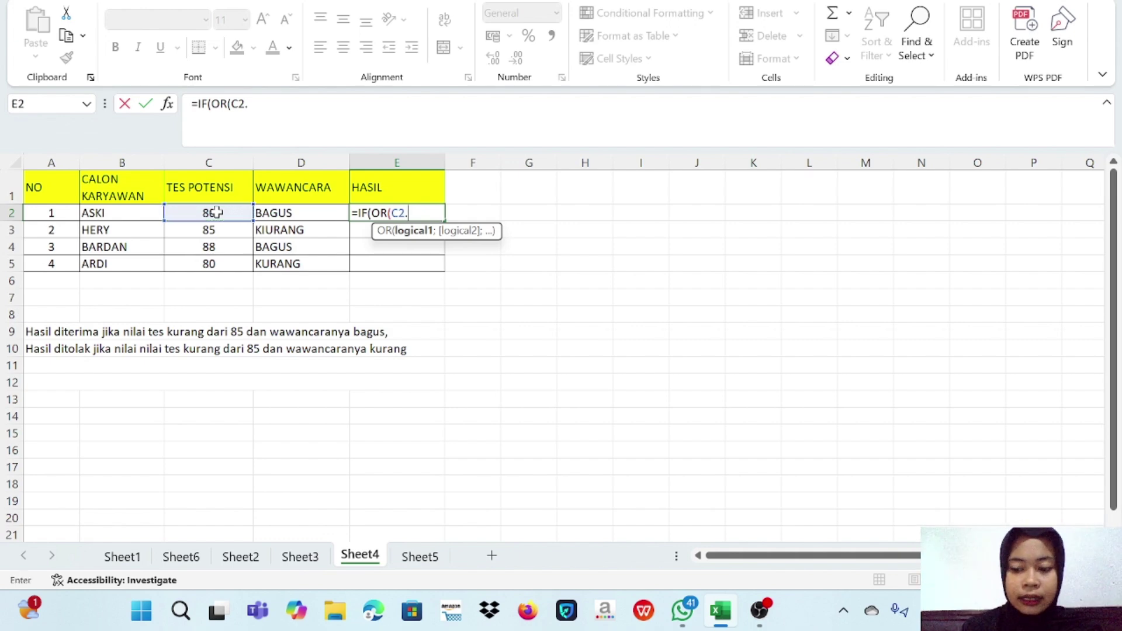
{"action": "key", "text": "BackSpace"}
{"action": "type", "text": ">"}
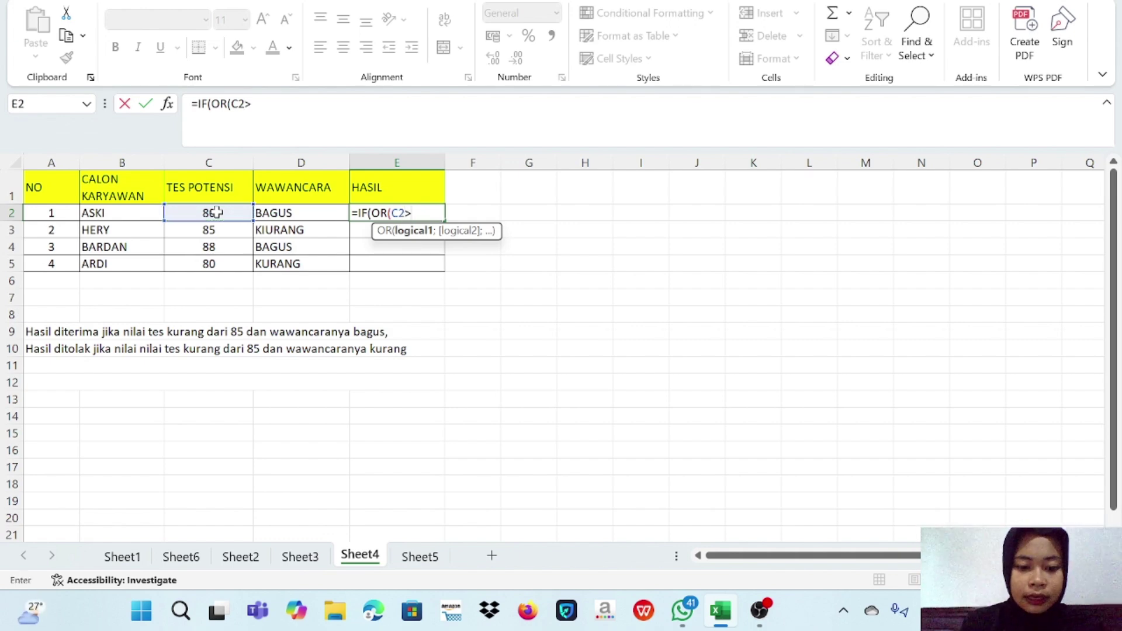
{"action": "type", "text": "85"}
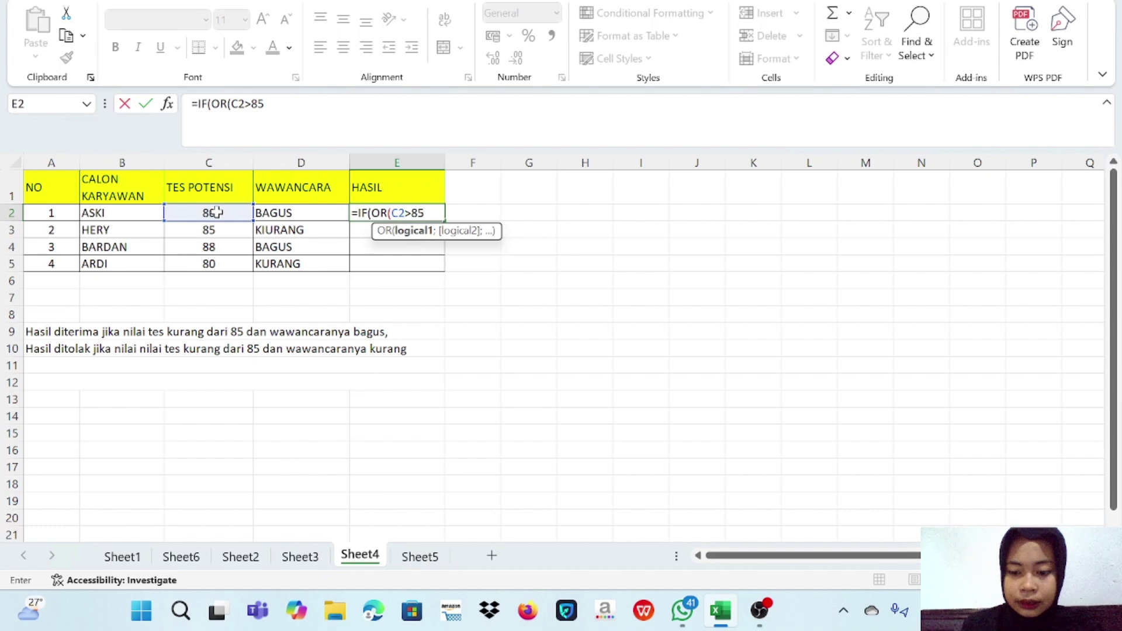
{"action": "type", "text": ";"}
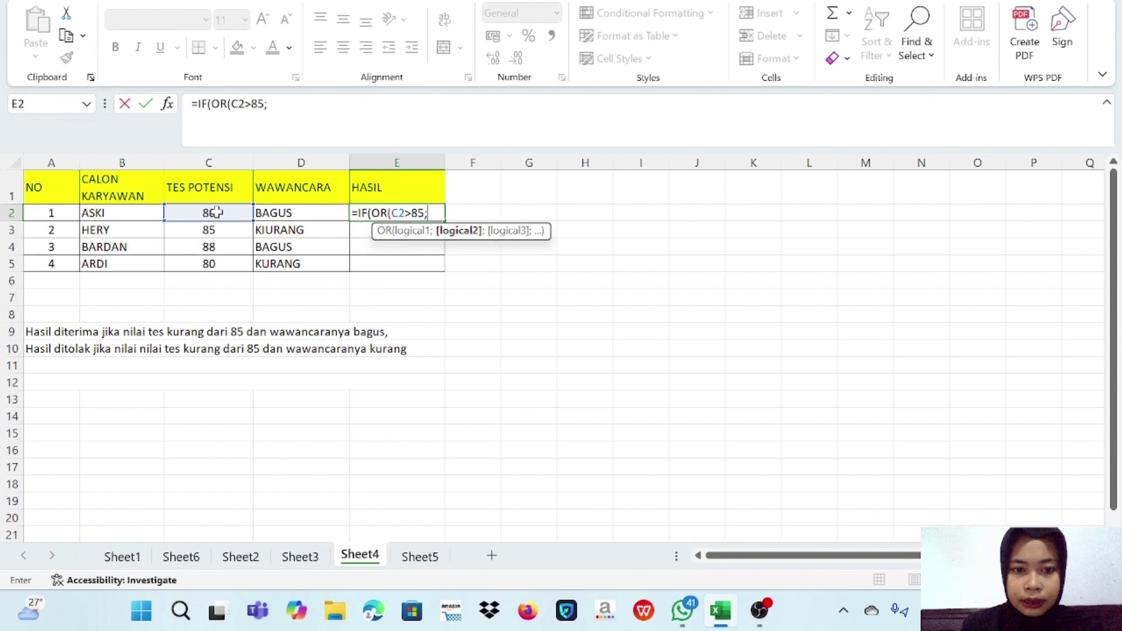
Add D2="BAGUS" as the second OR condition in E2 and close the OR function with );.
{"action": "left_click", "coordinate": [277, 214]}
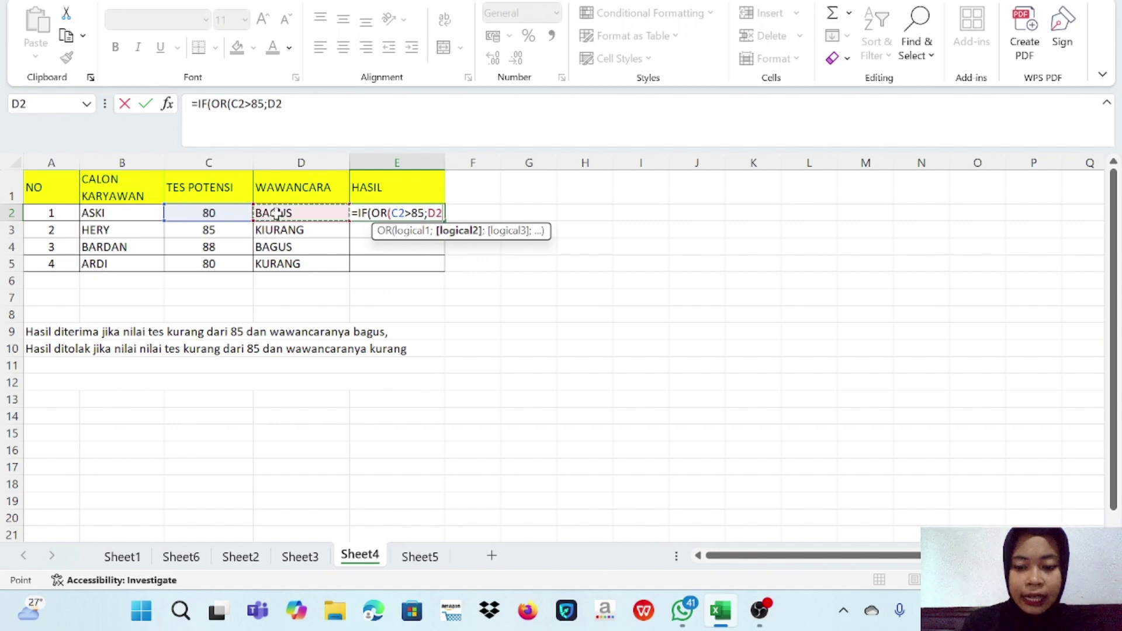
{"action": "type", "text": "="}
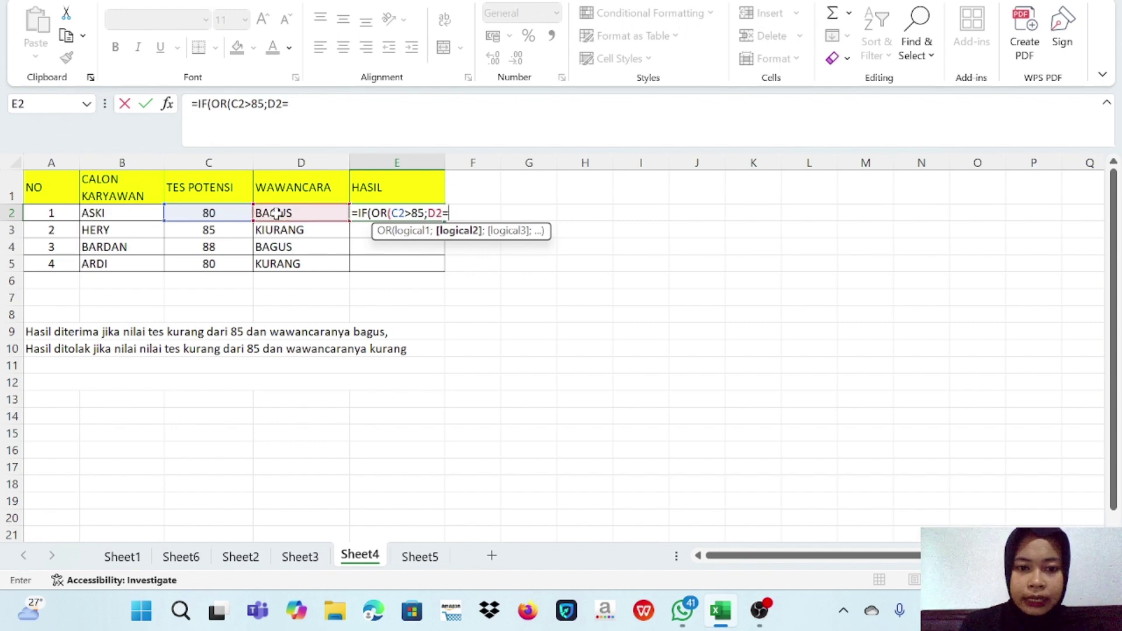
{"action": "type", "text": "\"BAGUS"}
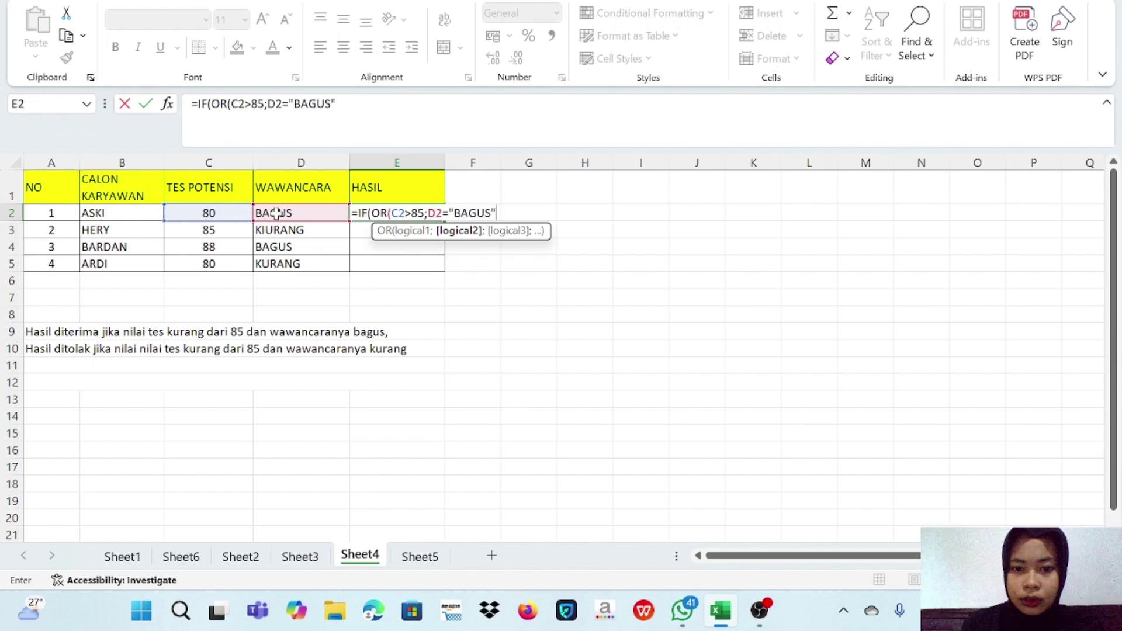
{"action": "type", "text": "\");"}
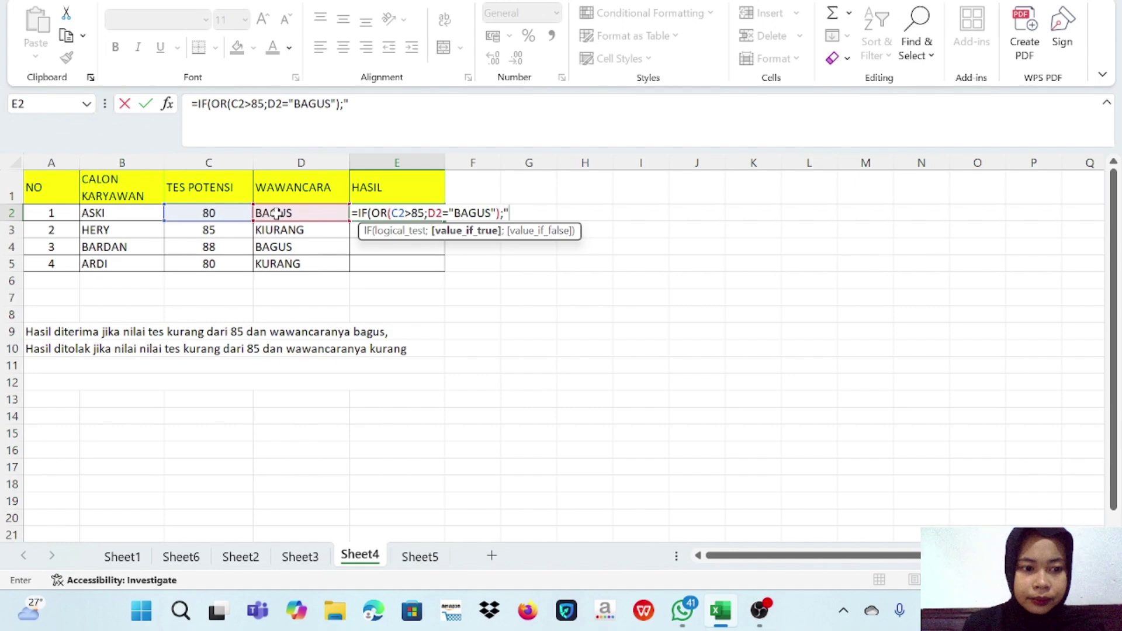
Complete the E2 formula with "DITERIMA" as the value if true and "DITOLAK" as the value if false, and commit it.
{"action": "type", "text": "\"DITER"}
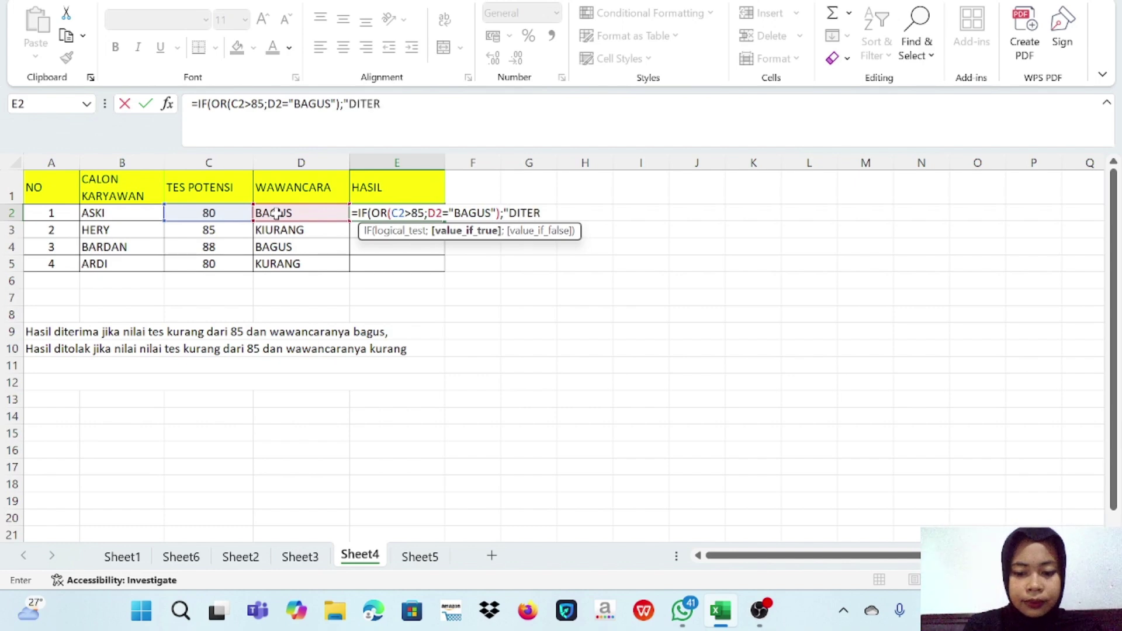
{"action": "type", "text": "IMA"}
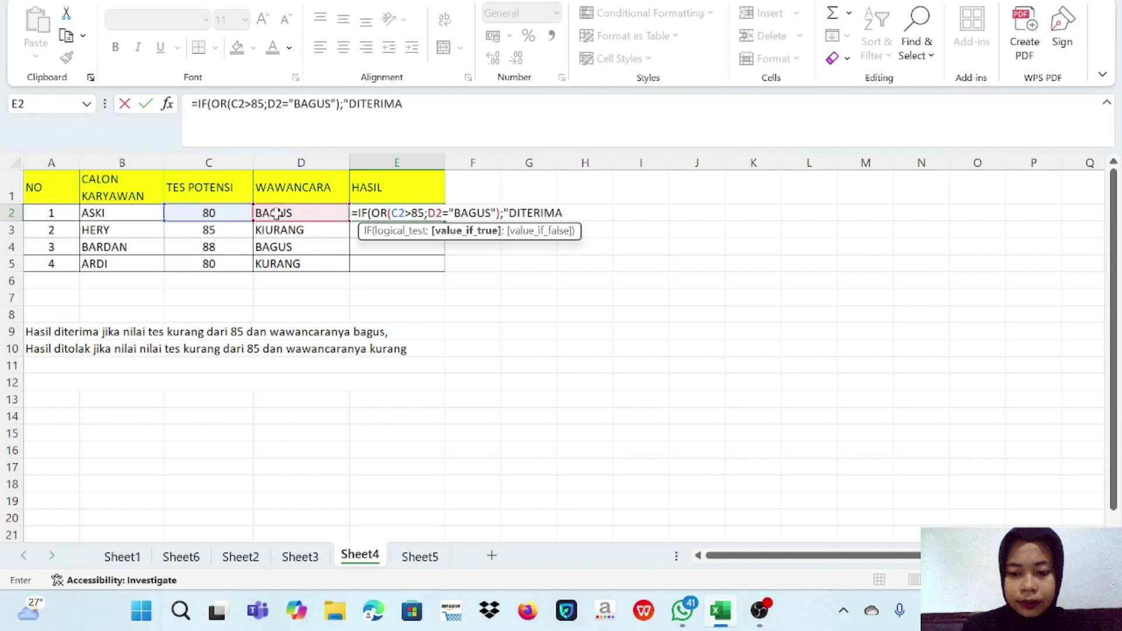
{"action": "type", "text": "\";"}
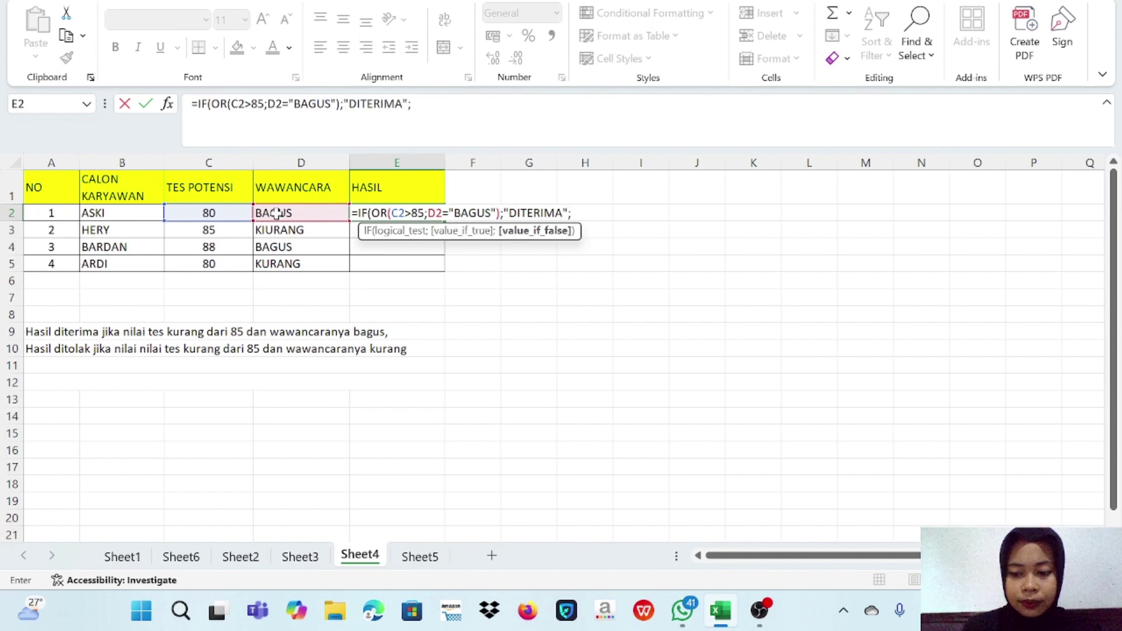
{"action": "type", "text": "\"DITOLAK"}
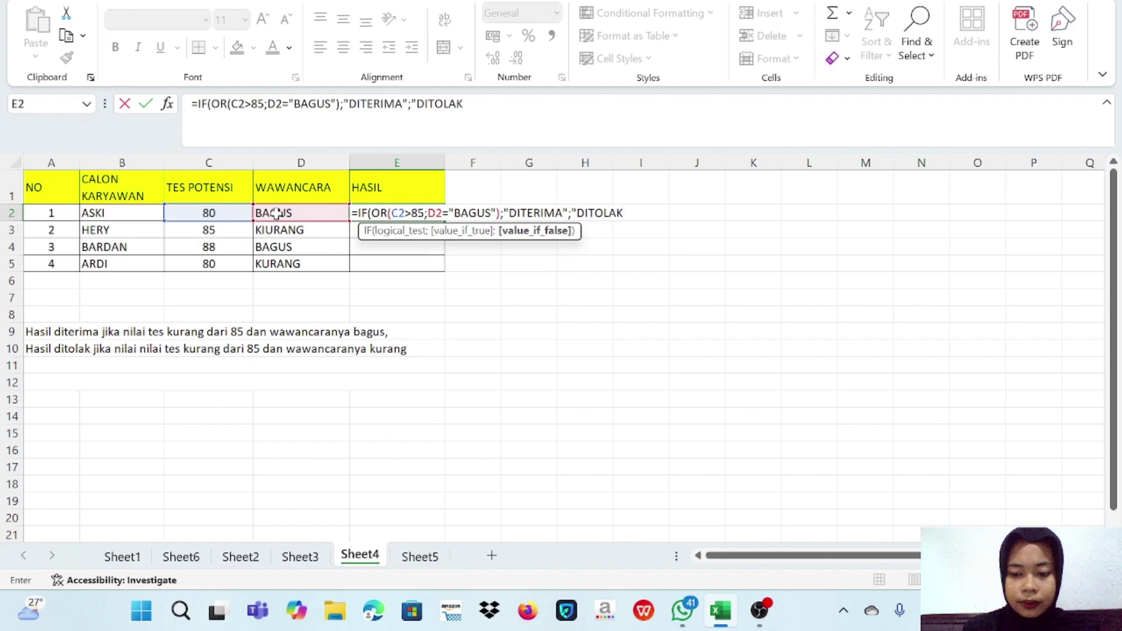
{"action": "type", "text": "\")"}
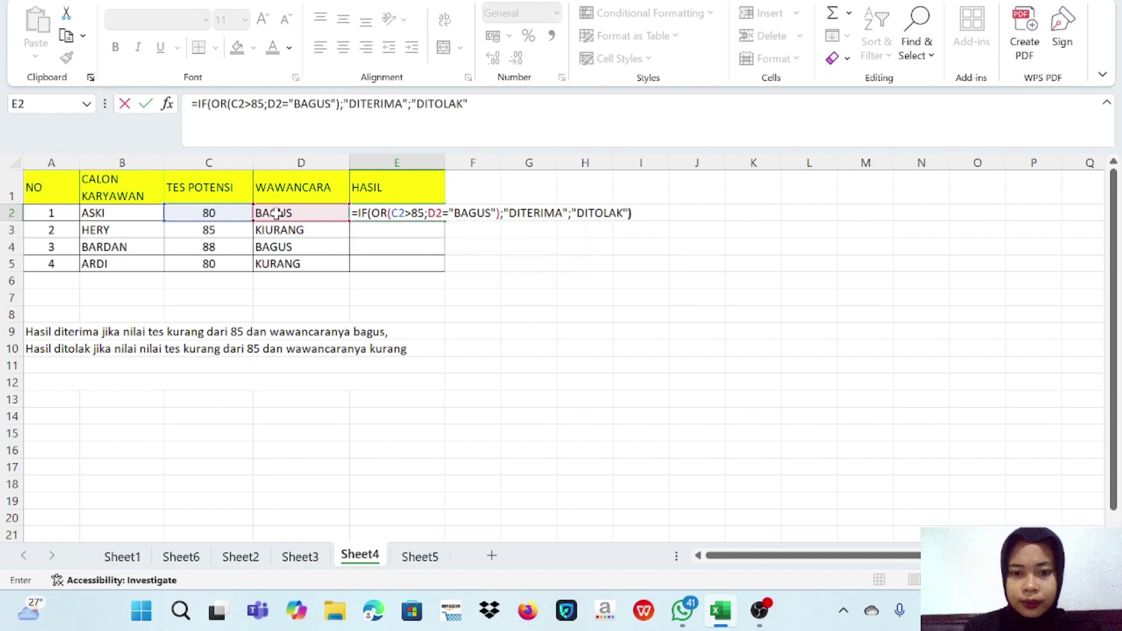
{"action": "key", "text": "Return"}
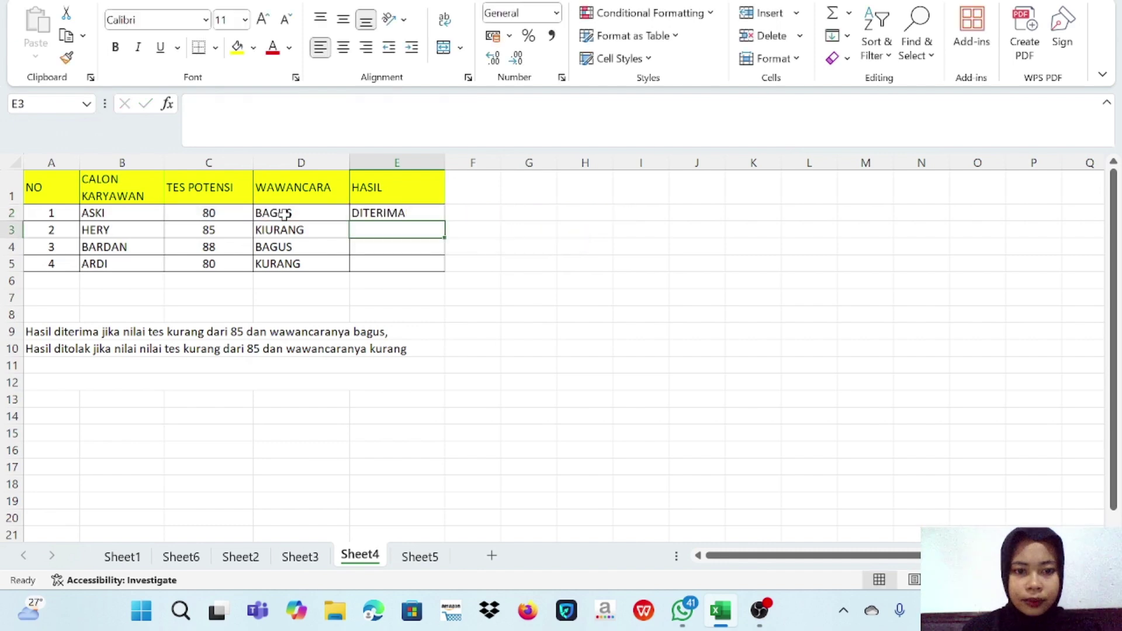
Fill the HASIL formula from E2 down through E5.
{"action": "left_click", "coordinate": [401, 214]}
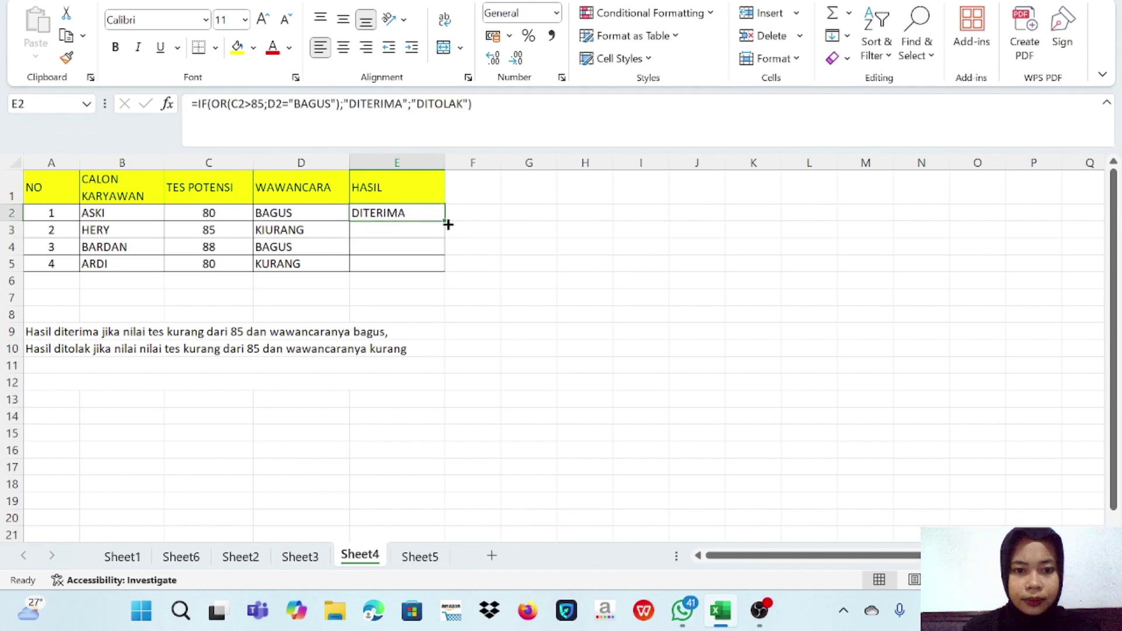
{"action": "left_click_drag", "start_coordinate": [441, 220], "coordinate": [441, 266]}
{"action": "left_click", "coordinate": [521, 282]}
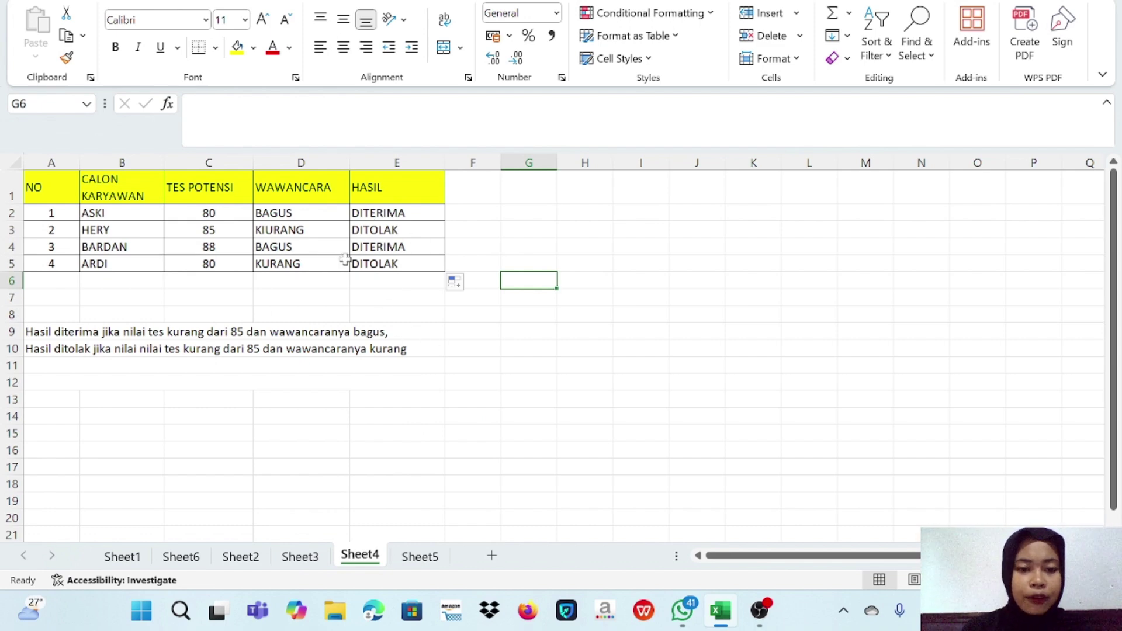
Switch to Sheet5 and select the first empty HASIL cell, I2.
{"action": "left_click", "coordinate": [428, 557]}
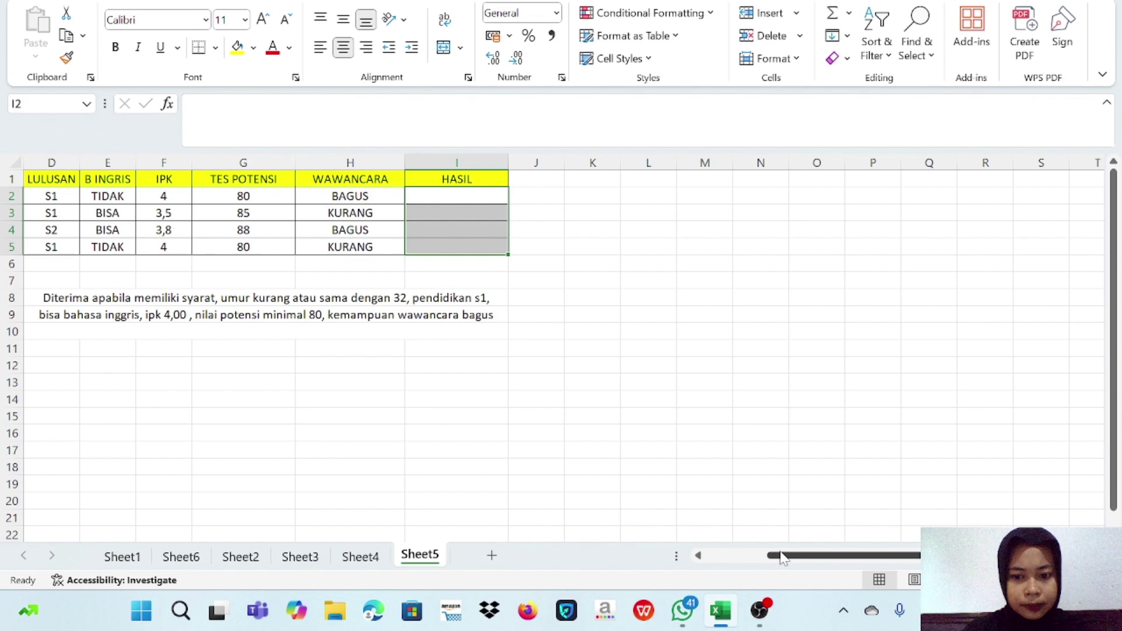
{"action": "left_click_drag", "start_coordinate": [783, 558], "coordinate": [696, 560]}
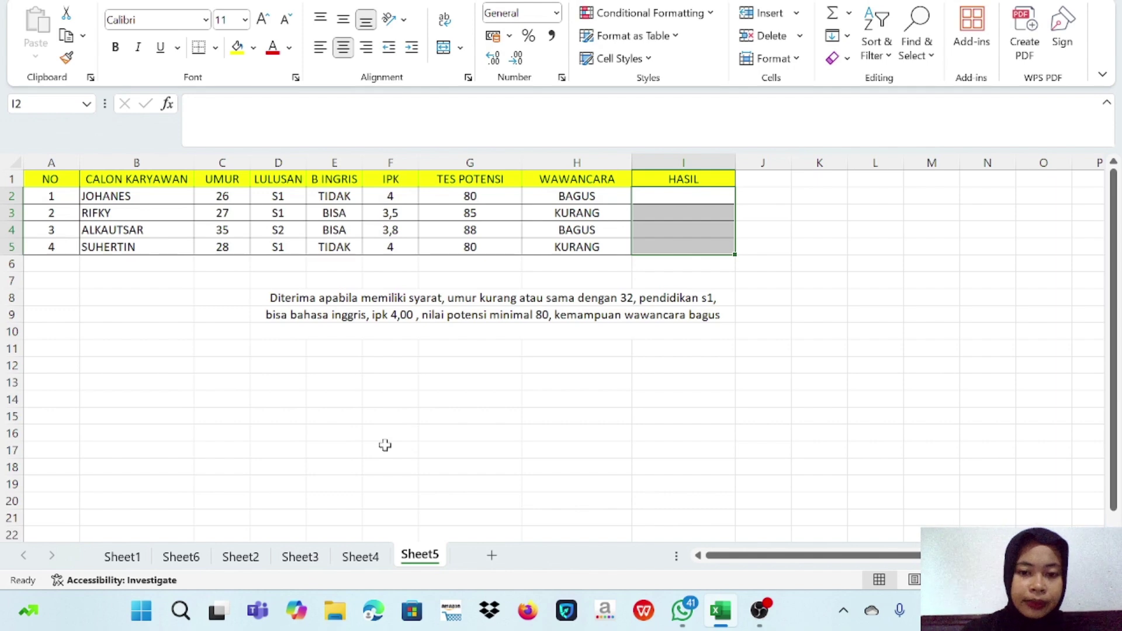
{"action": "left_click", "coordinate": [612, 367]}
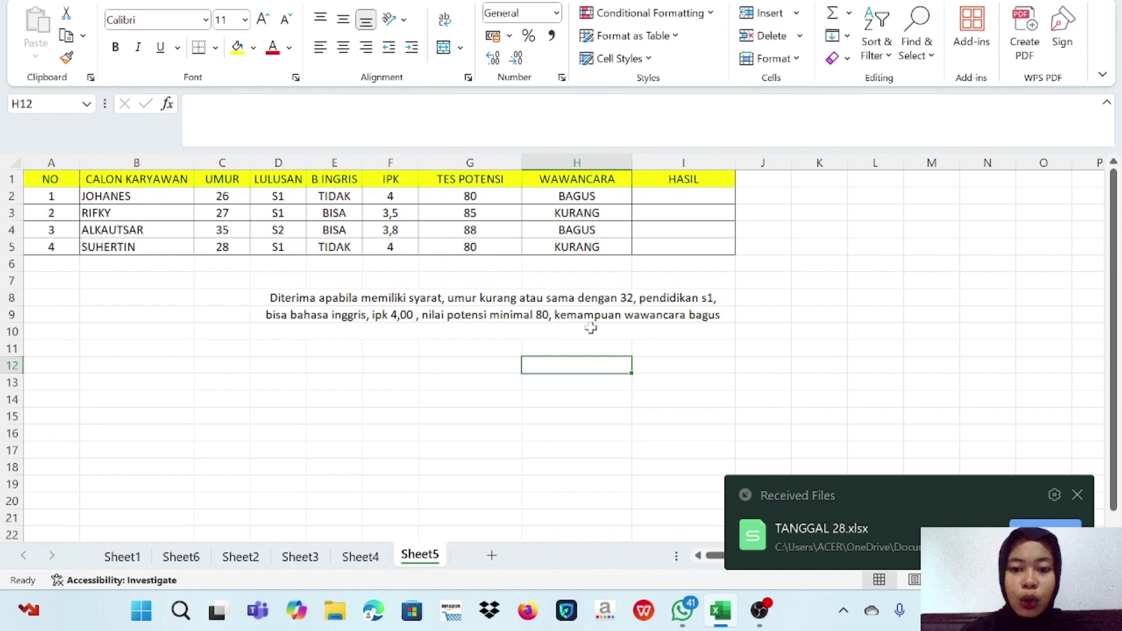
{"action": "left_click", "coordinate": [649, 202]}
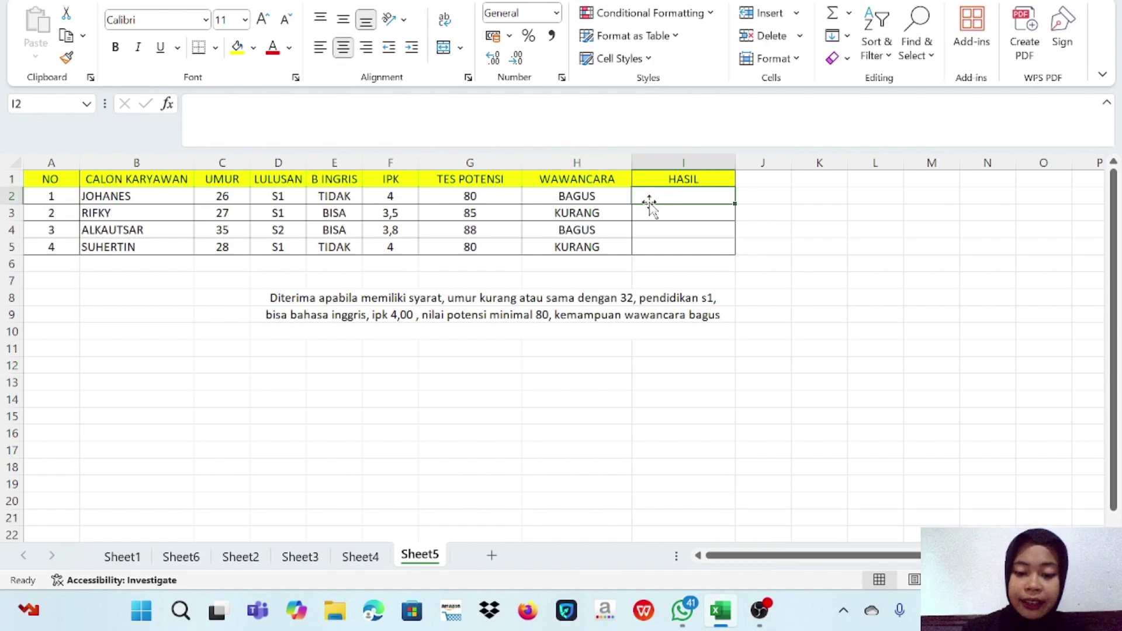
{"action": "type", "text": "IF"}
{"action": "key", "text": "BackSpace"}
{"action": "key", "text": "BackSpace"}
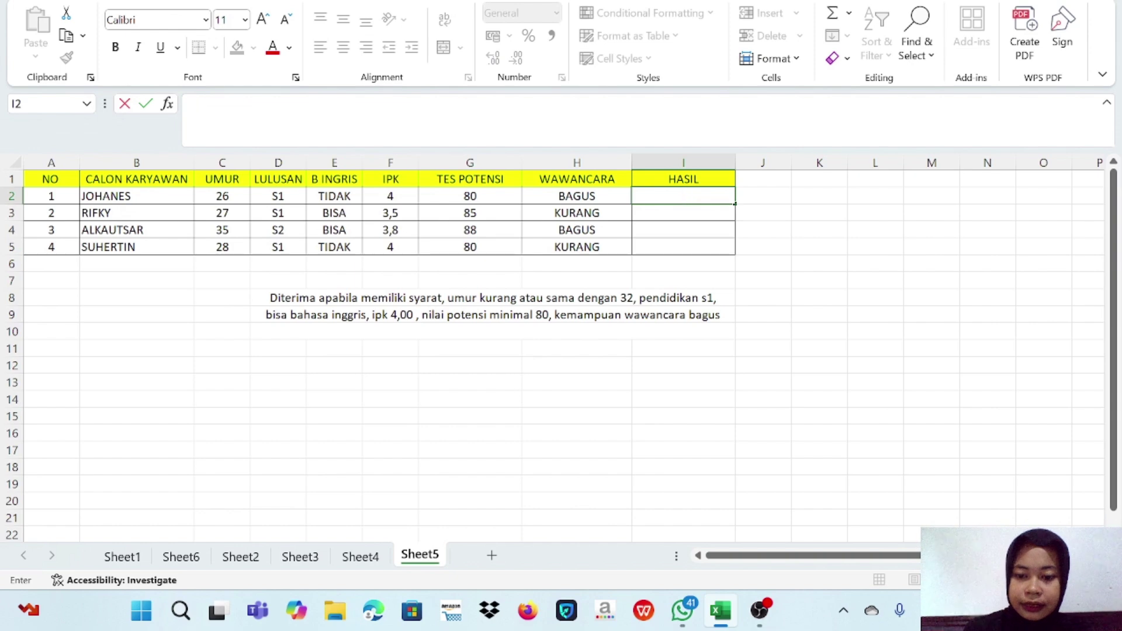
Start the HASIL formula in I2 with =IF(AND(.
{"action": "type", "text": "=I"}
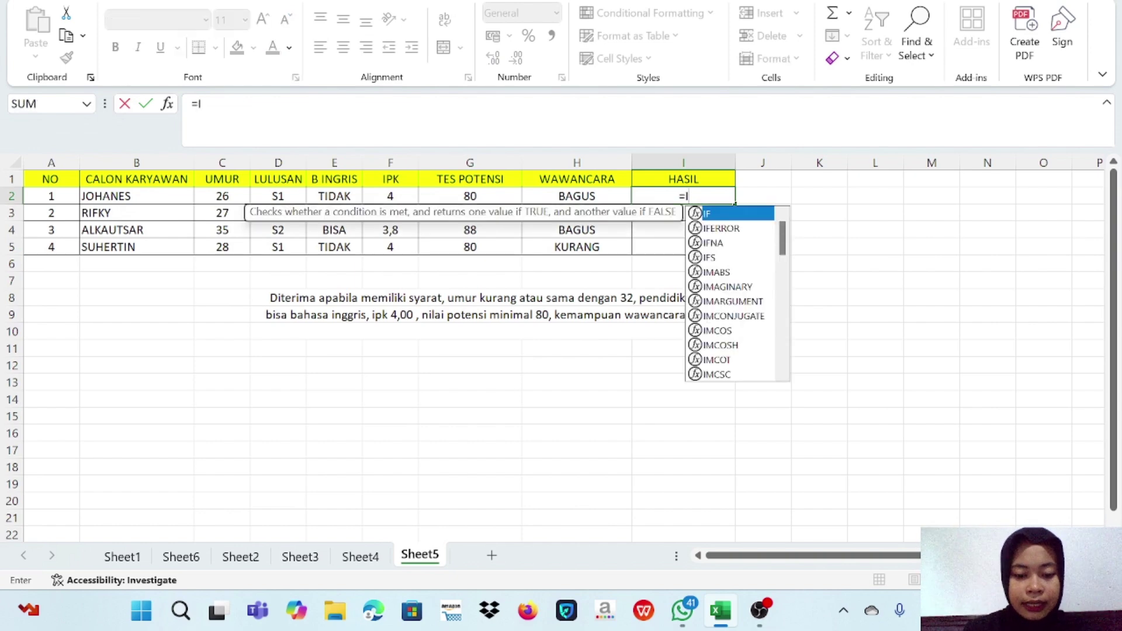
{"action": "type", "text": "F("}
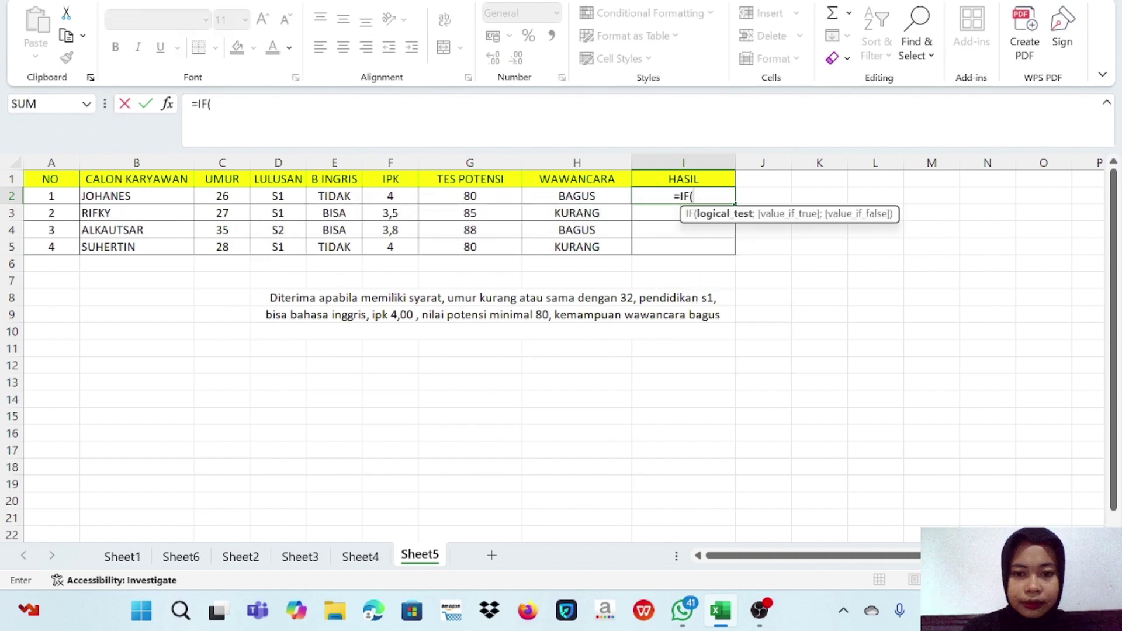
{"action": "type", "text": "AND"}
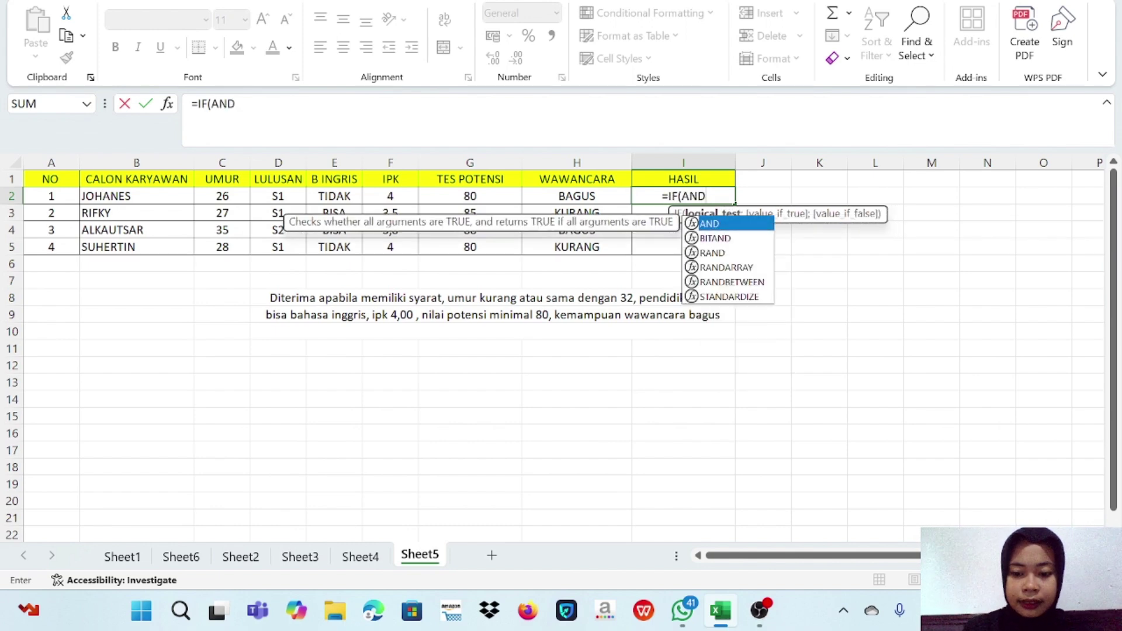
{"action": "type", "text": "("}
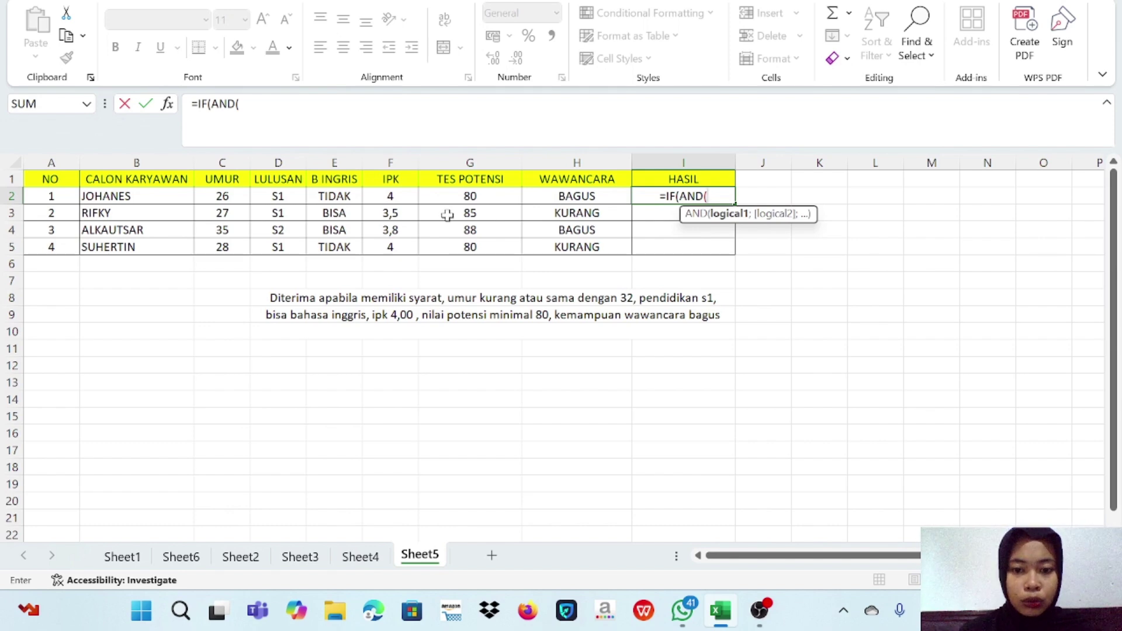
Add the age condition C2<=32; as the first AND argument in the I2 formula.
{"action": "left_click", "coordinate": [229, 195]}
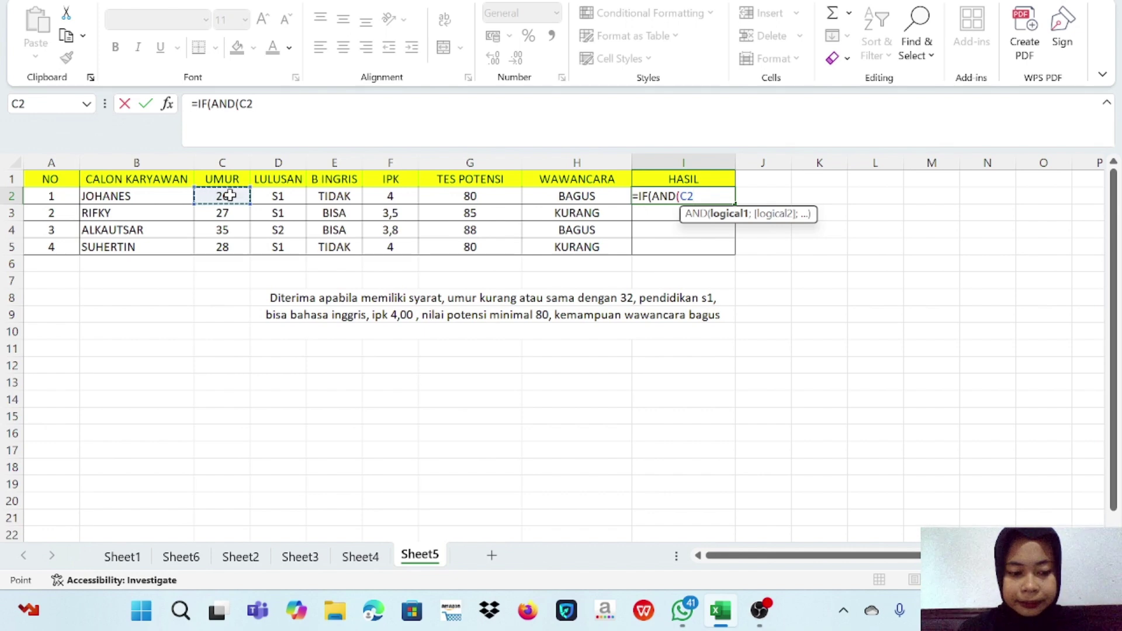
{"action": "type", "text": "<"}
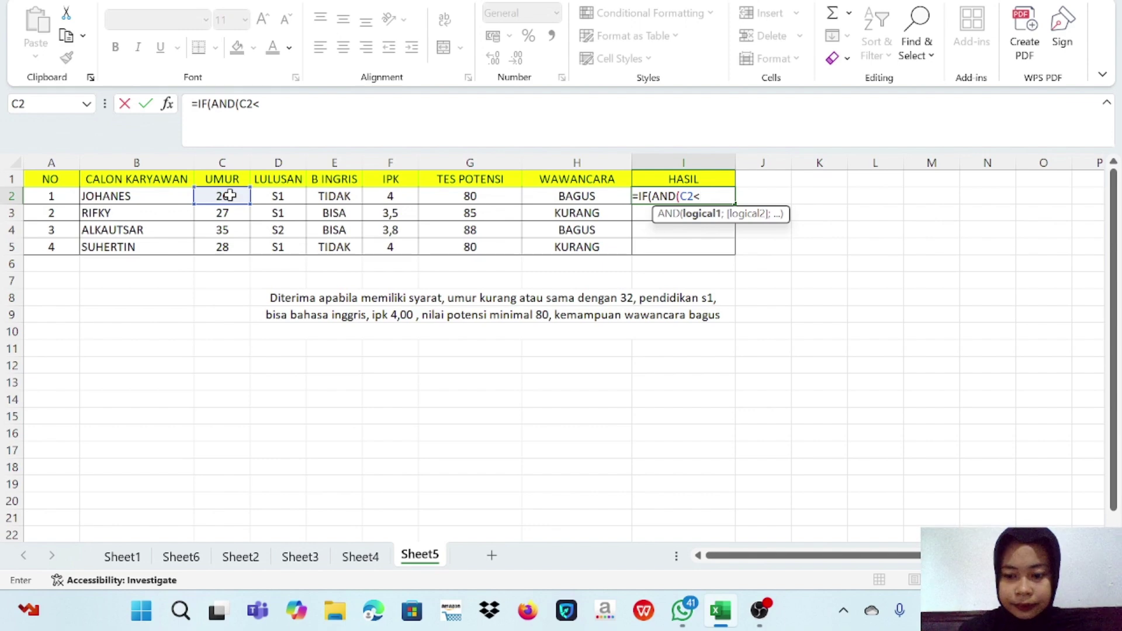
{"action": "type", "text": "=32;"}
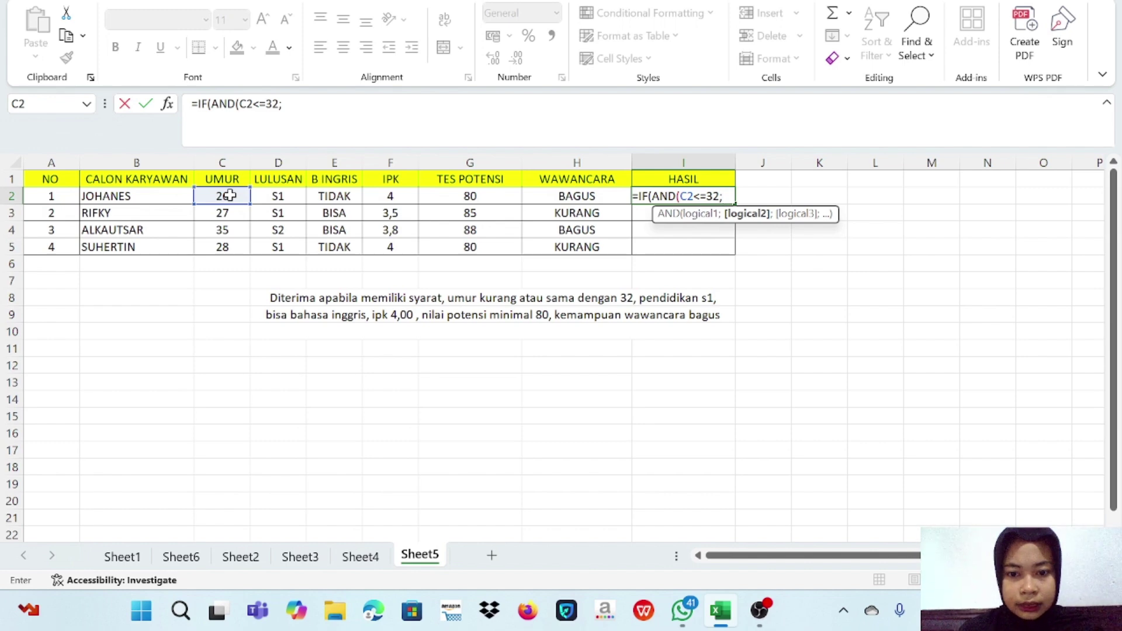
Add the education condition D2="S1"; as the second AND argument in the I2 formula.
{"action": "left_click", "coordinate": [278, 196]}
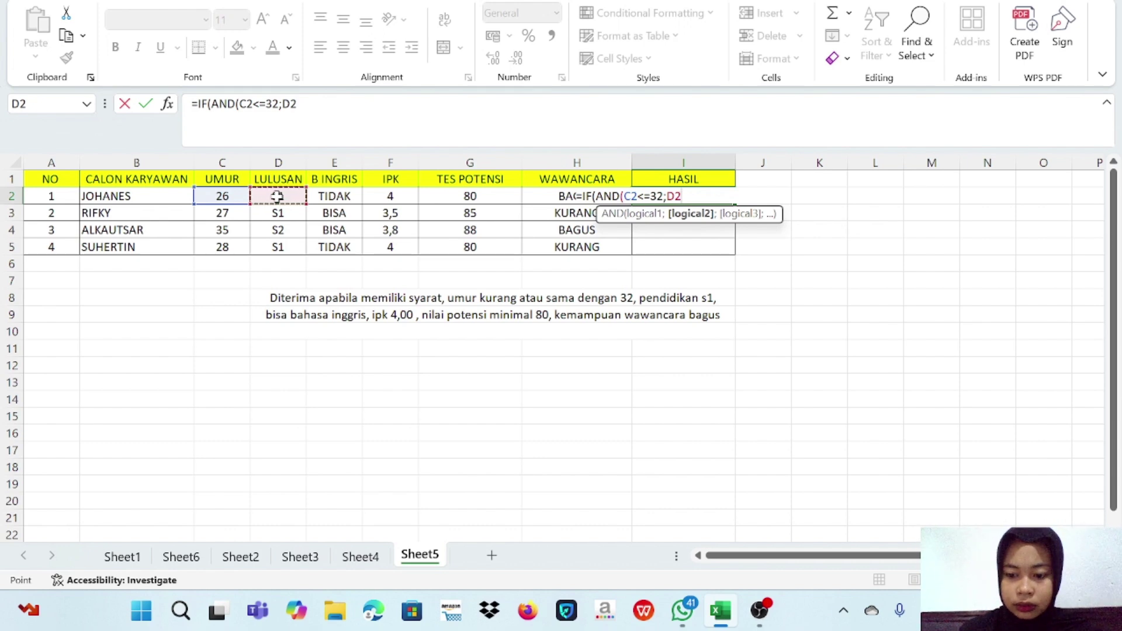
{"action": "type", "text": "+"}
{"action": "type", "text": "="}
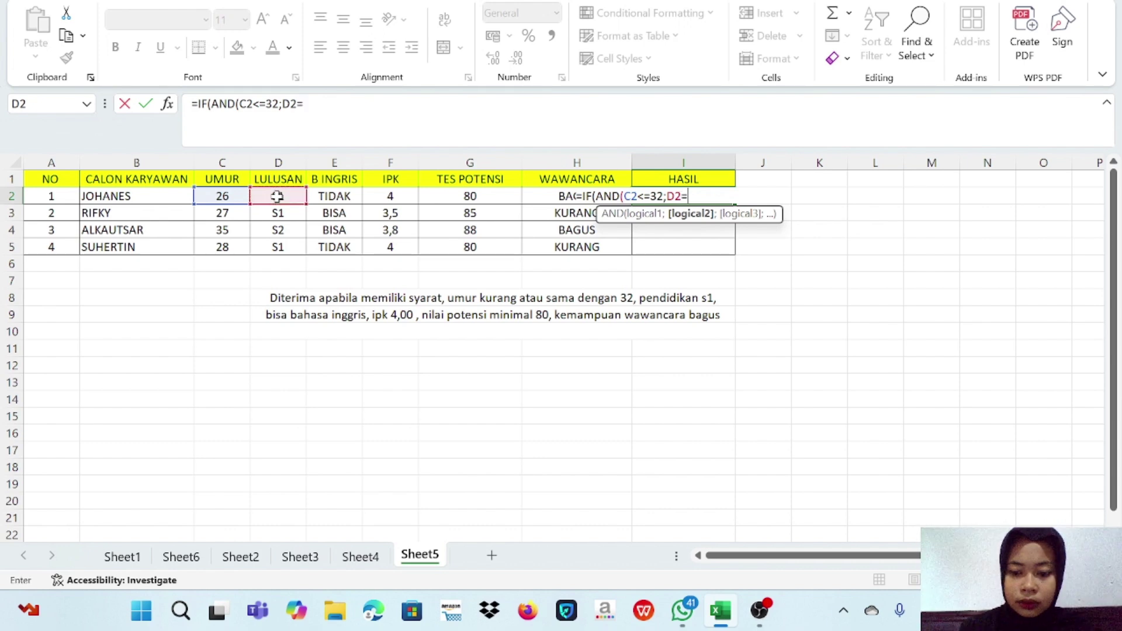
{"action": "type", "text": "\"S1"}
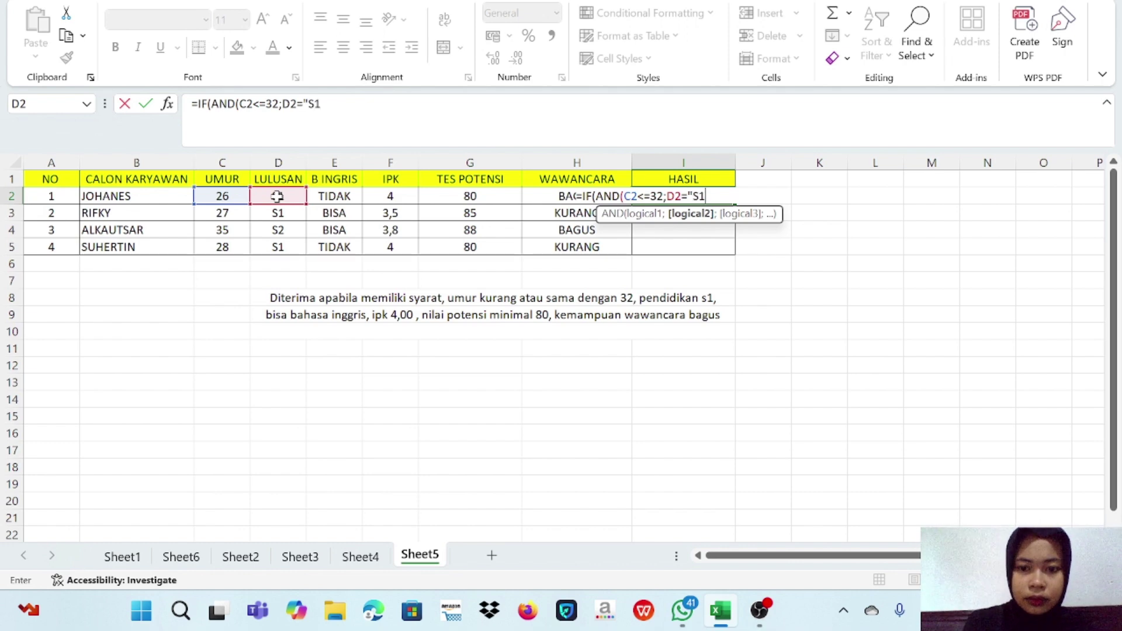
{"action": "type", "text": "\";"}
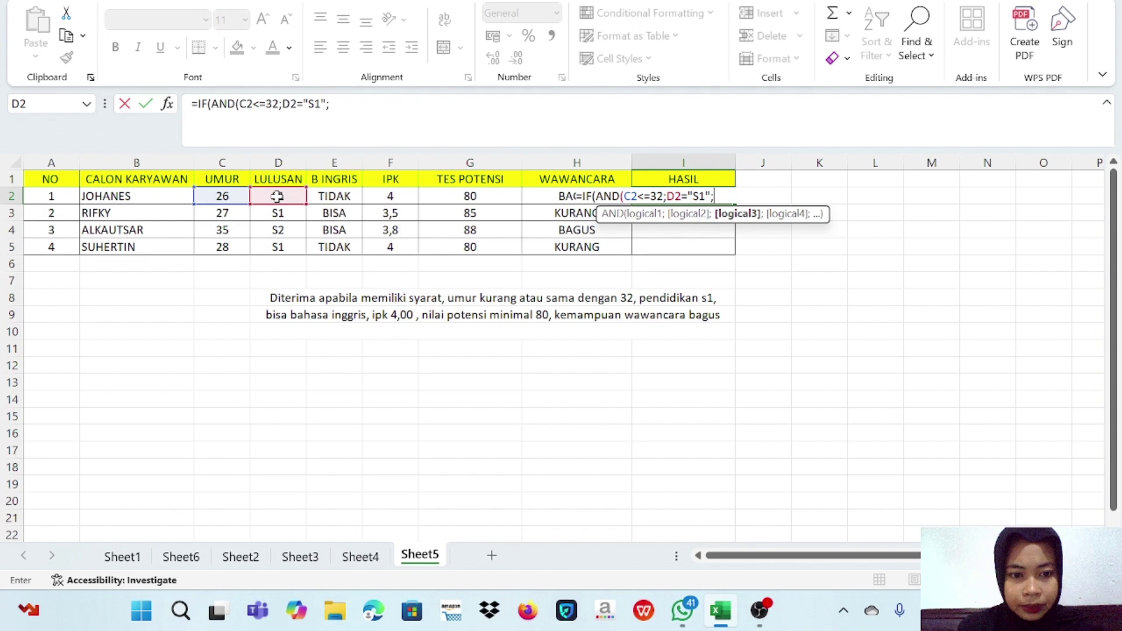
Add the English condition E2="BISA"; as the third AND argument in the I2 formula.
{"action": "left_click", "coordinate": [327, 194]}
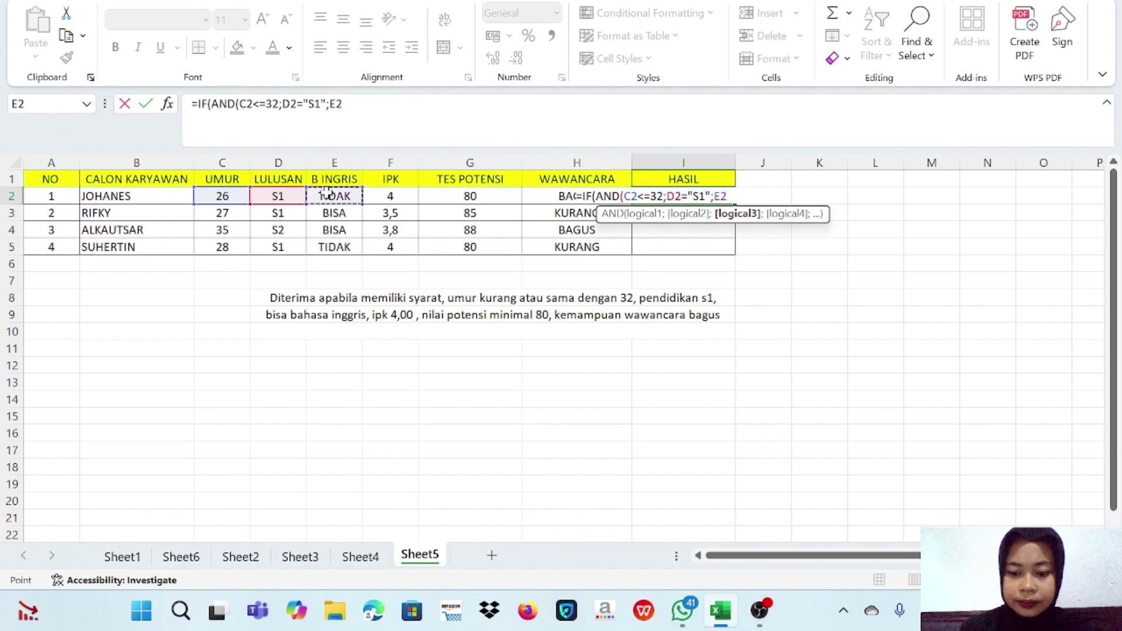
{"action": "type", "text": "+"}
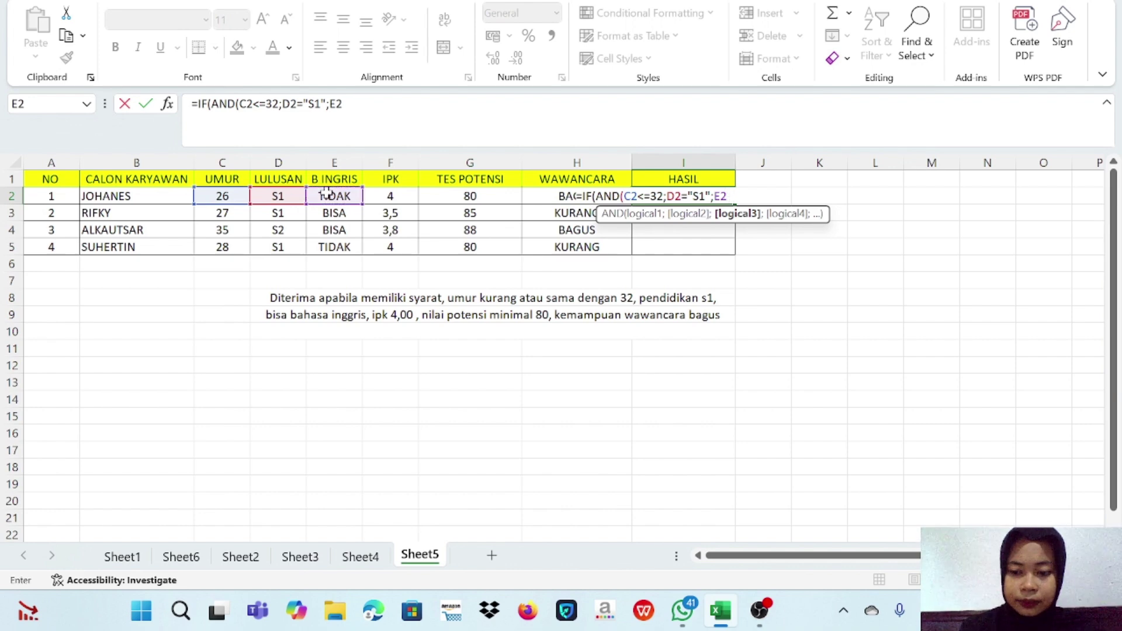
{"action": "type", "text": "\""}
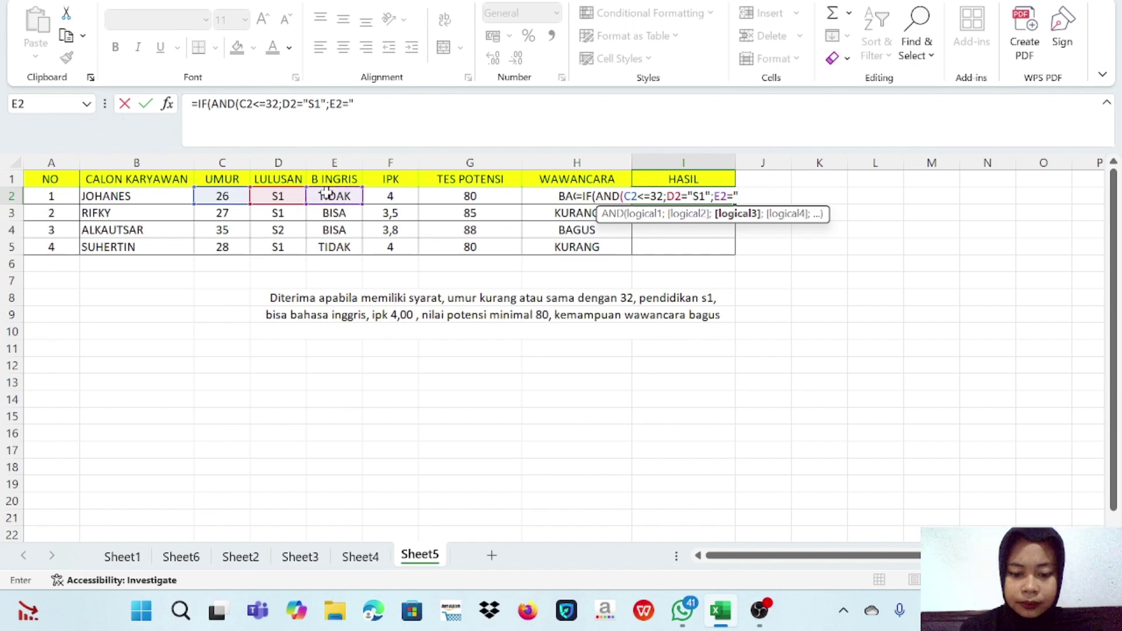
{"action": "type", "text": "BISA"}
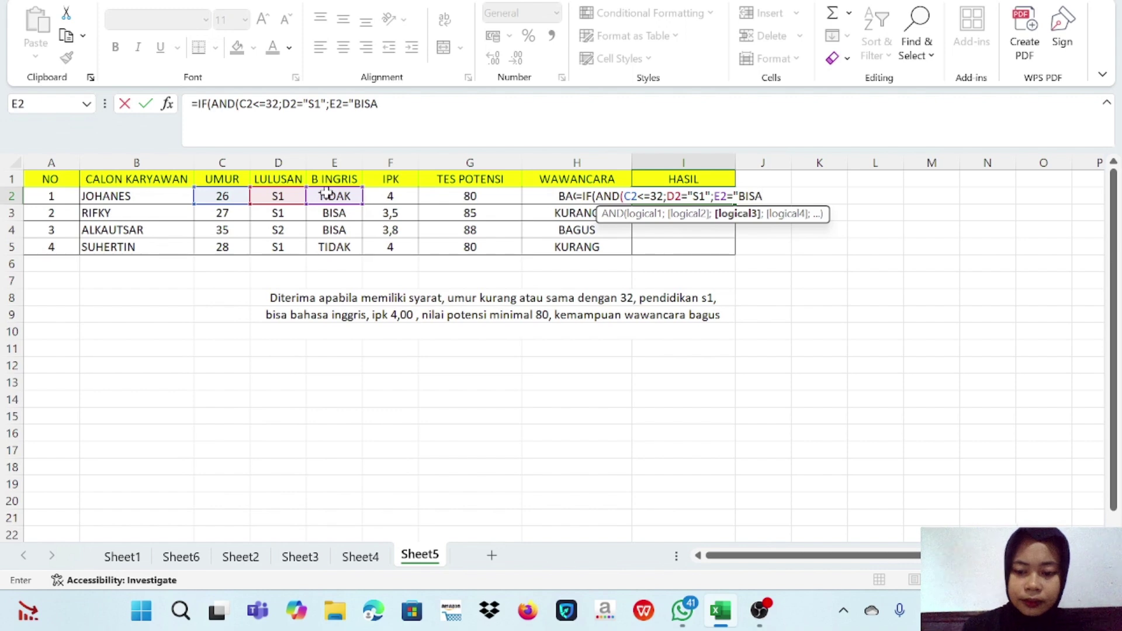
{"action": "type", "text": "\";"}
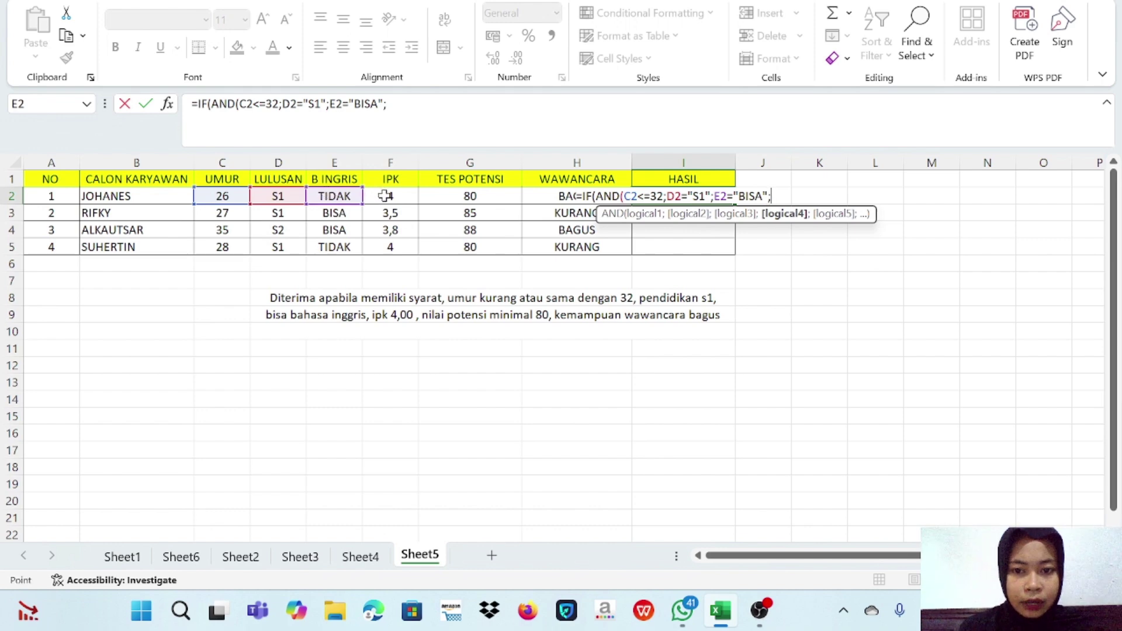
Add the IPK condition F2=4; as the fourth AND argument in the I2 formula.
{"action": "left_click", "coordinate": [383, 196]}
{"action": "type", "text": "+"}
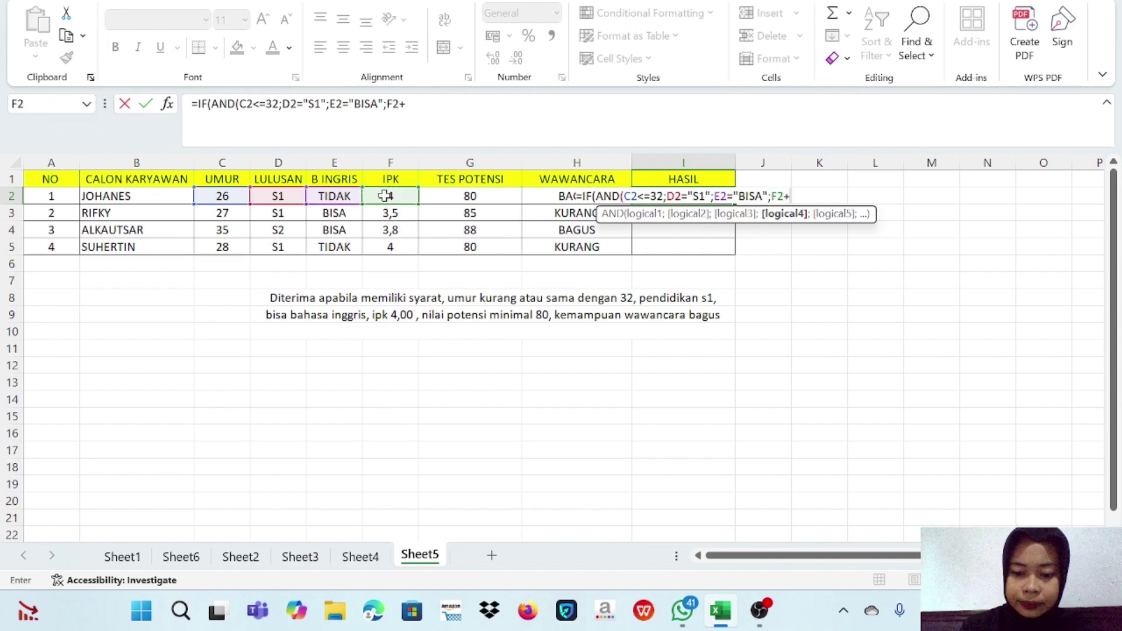
{"action": "type", "text": "4"}
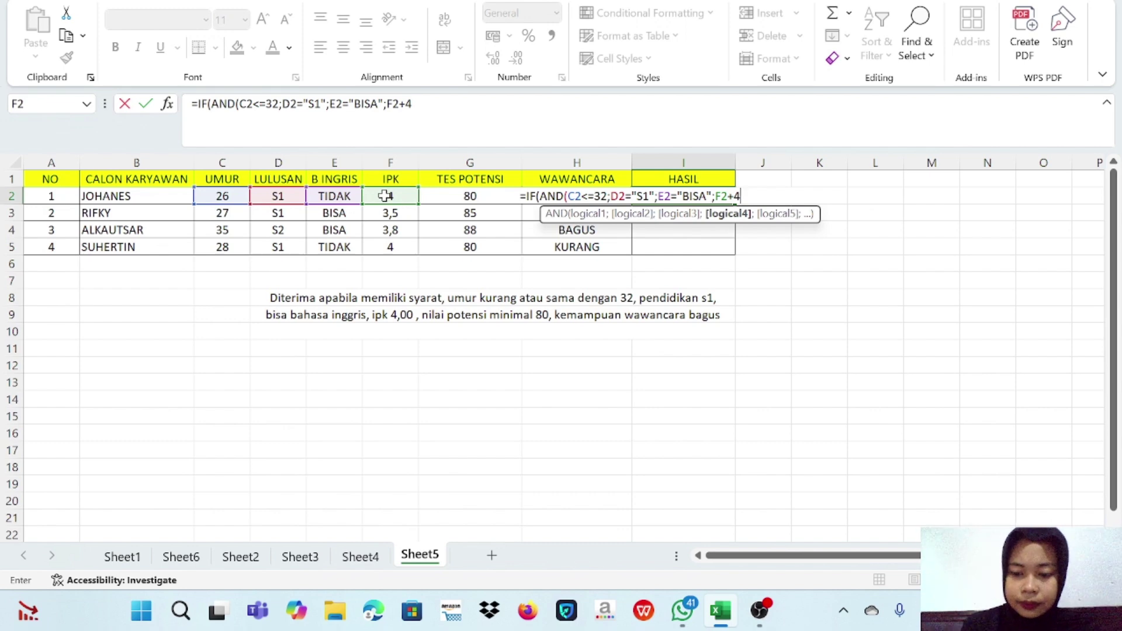
{"action": "type", "text": ";"}
{"action": "key", "text": "BackSpace"}
{"action": "key", "text": "BackSpace"}
{"action": "key", "text": "BackSpace"}
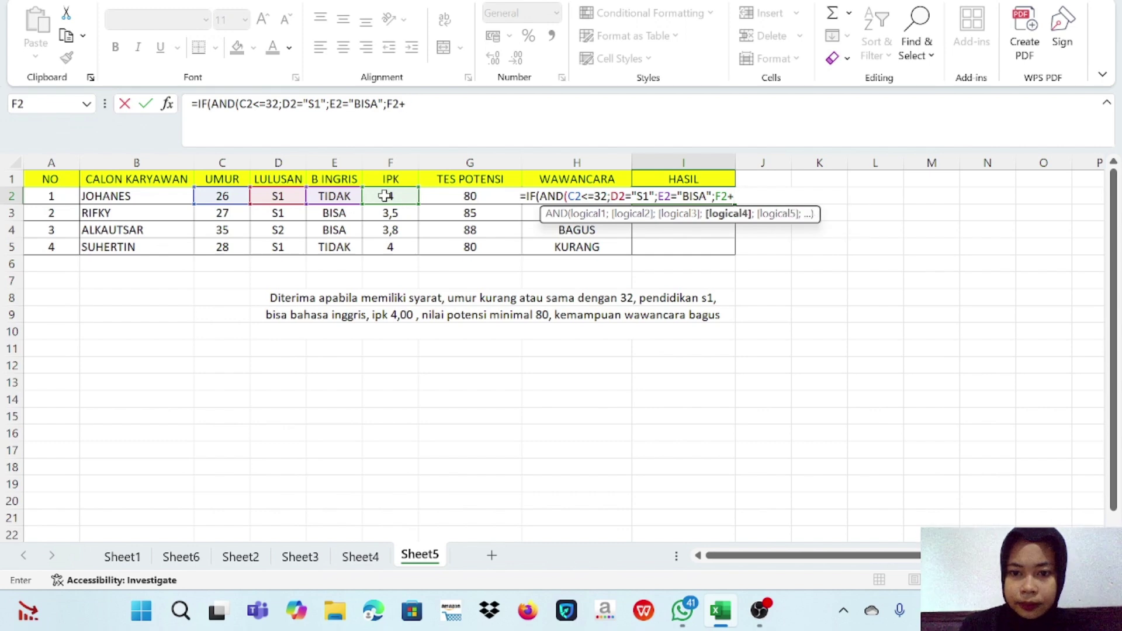
{"action": "type", "text": "=4"}
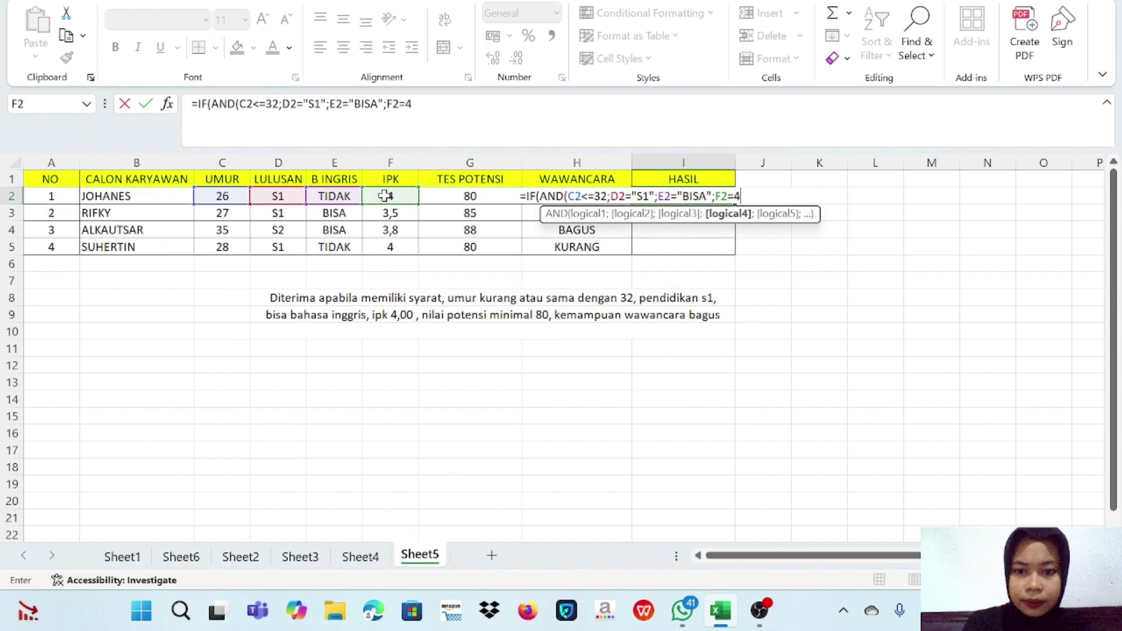
{"action": "type", "text": ";"}
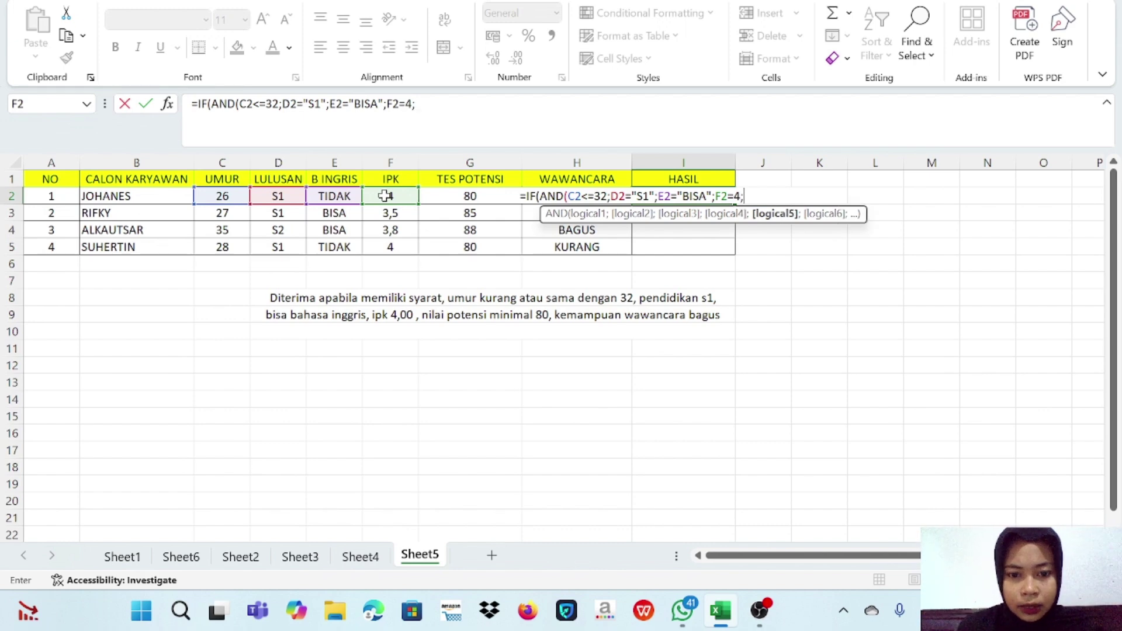
Add the potential-test condition G2>=80; as the fifth AND argument in the I2 formula.
{"action": "left_click", "coordinate": [447, 198]}
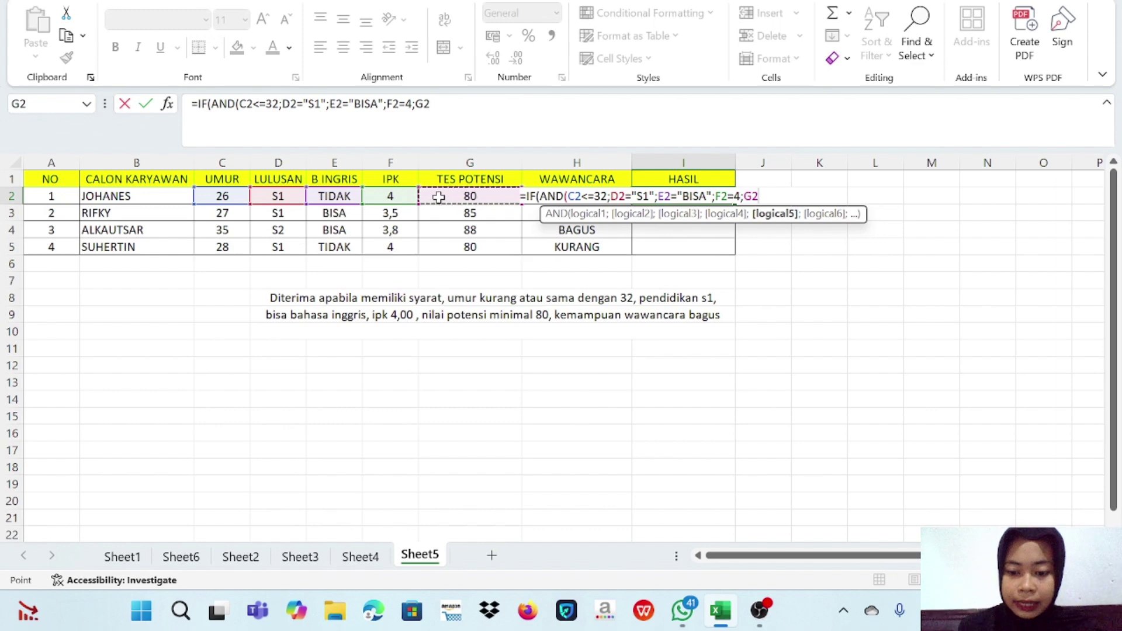
{"action": "type", "text": ">"}
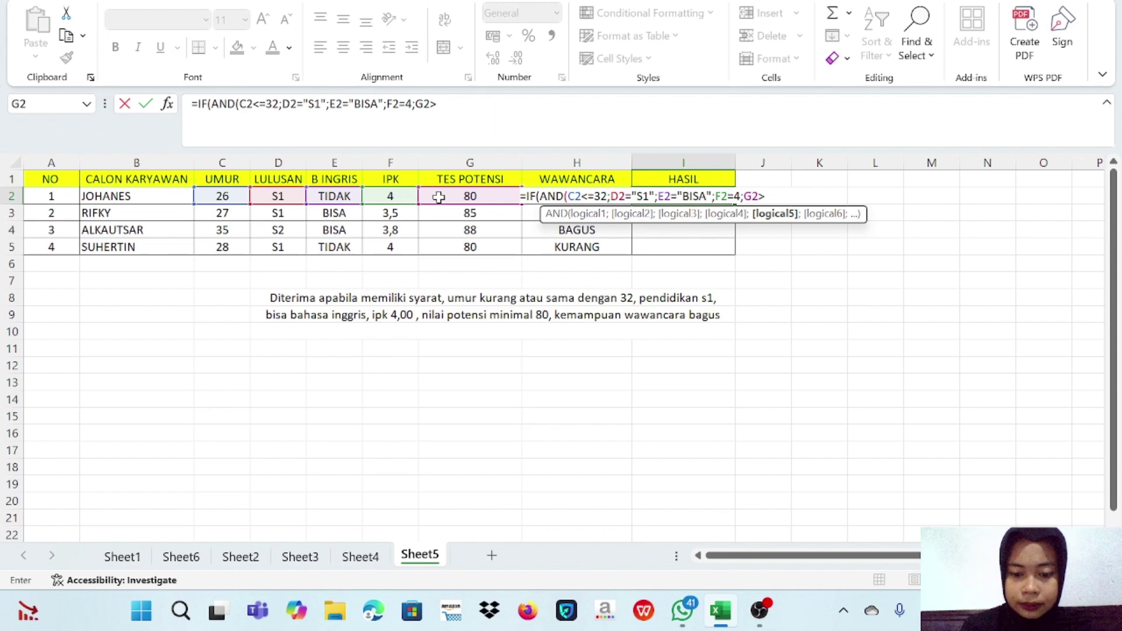
{"action": "type", "text": "80"}
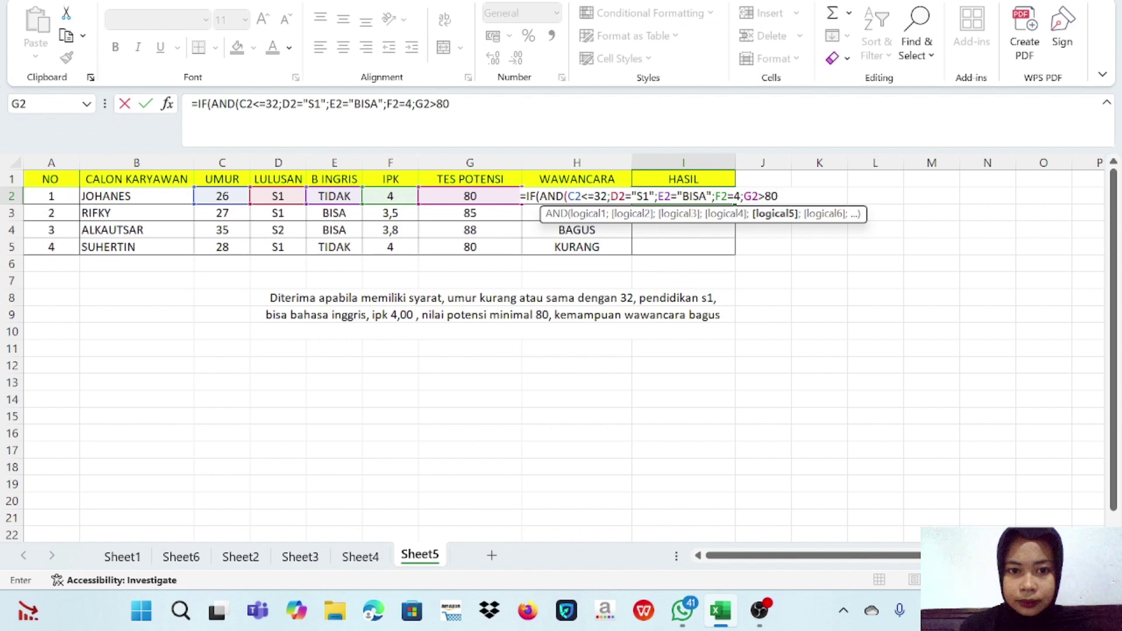
{"action": "left_click", "coordinate": [436, 104]}
{"action": "type", "text": "=4"}
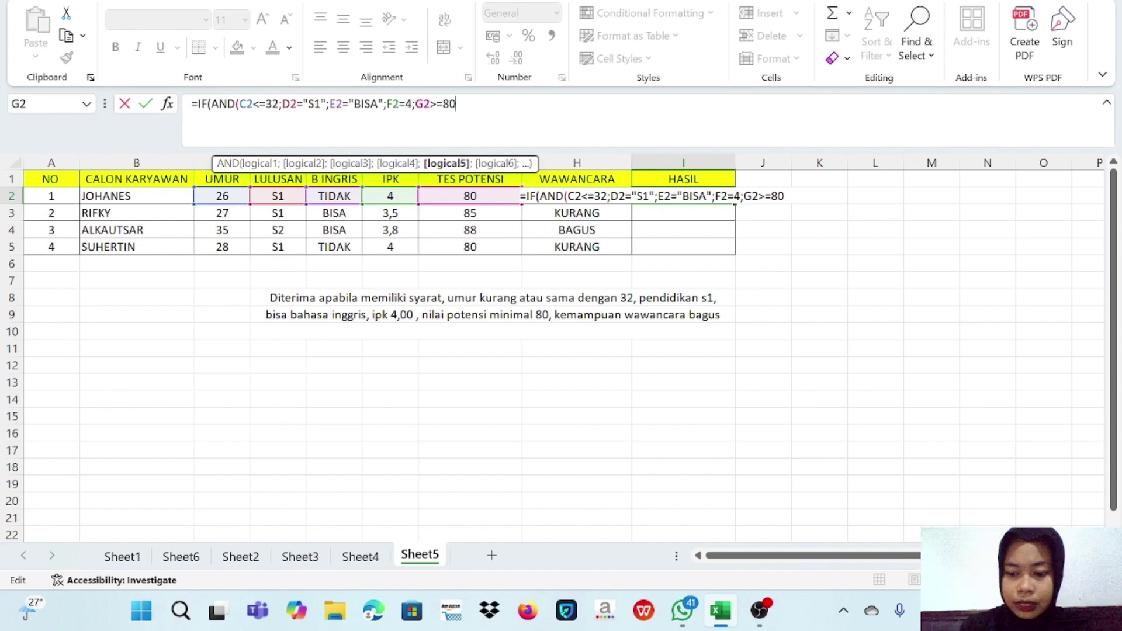
{"action": "type", "text": ";"}
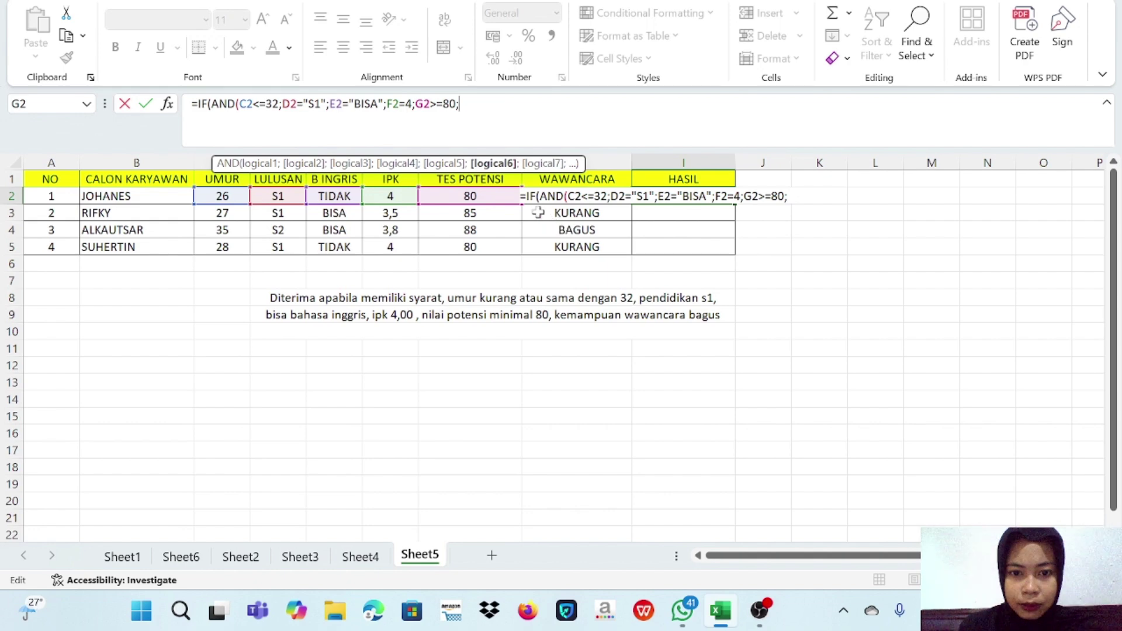
Add the interview condition H3="BAGUS" as the sixth argument in the I2 formula and close the AND function.
{"action": "left_click", "coordinate": [617, 183]}
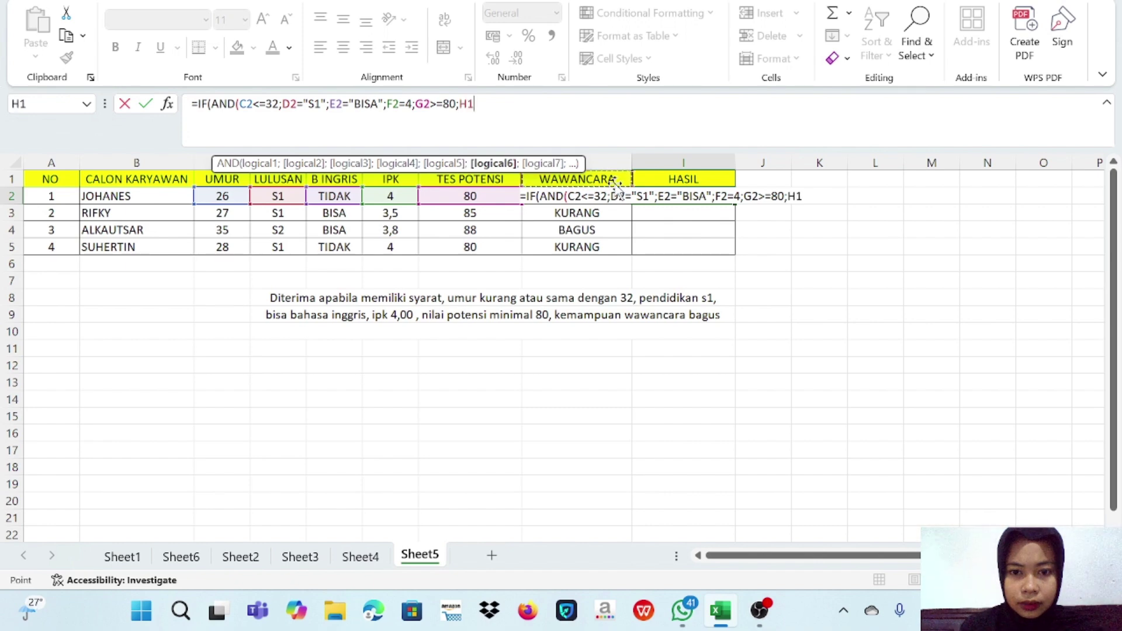
{"action": "left_click", "coordinate": [529, 214]}
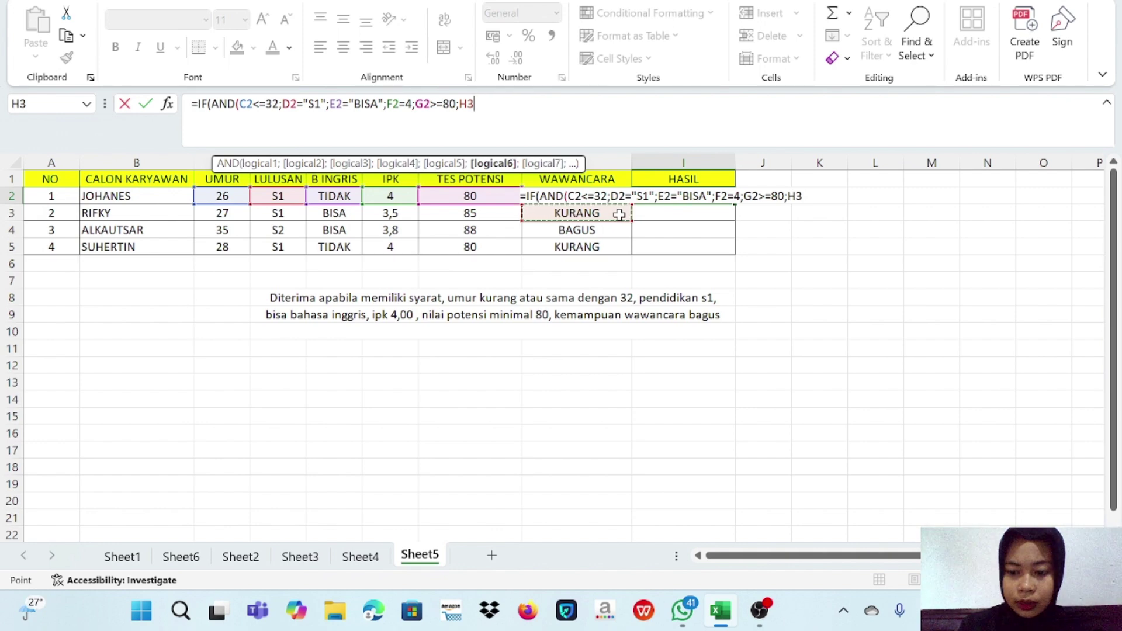
{"action": "type", "text": "="}
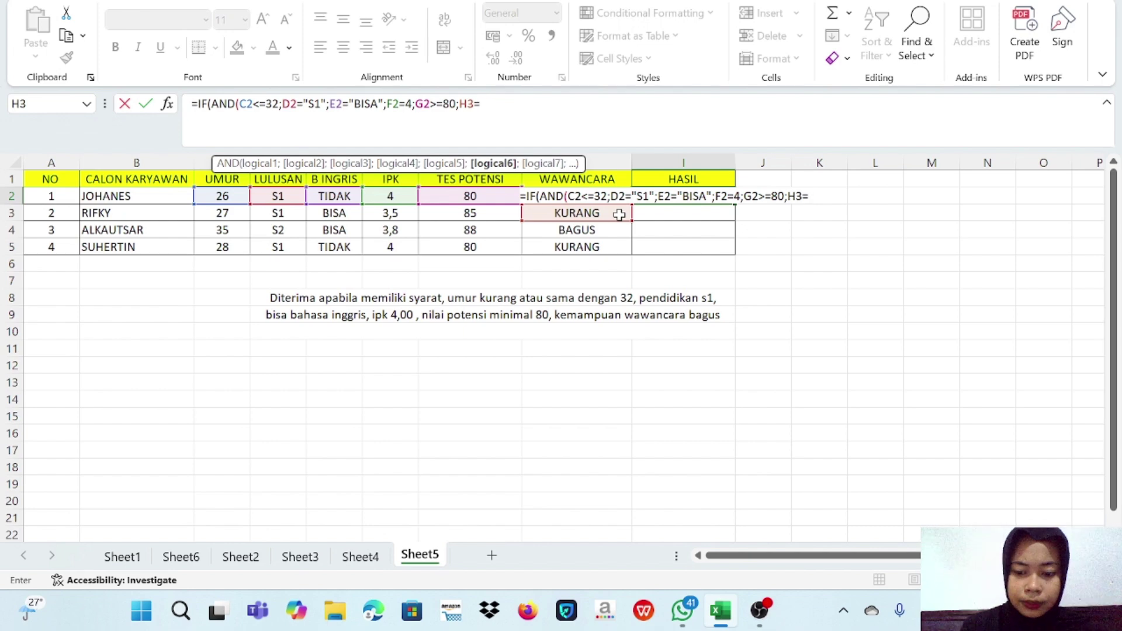
{"action": "type", "text": "\"BAGUS"}
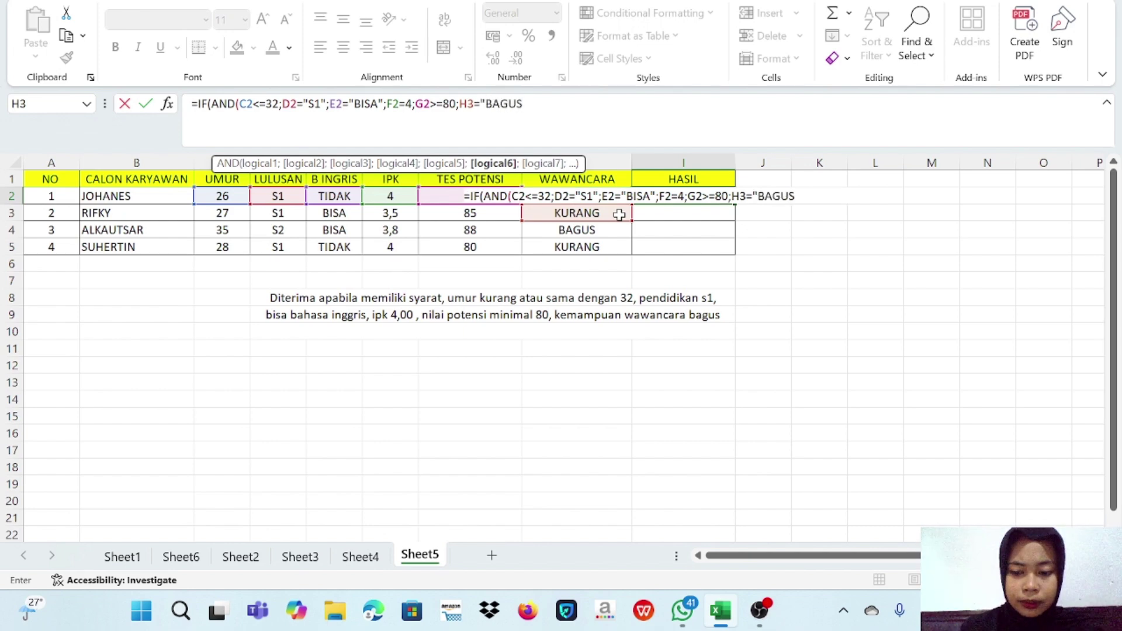
{"action": "type", "text": "\""}
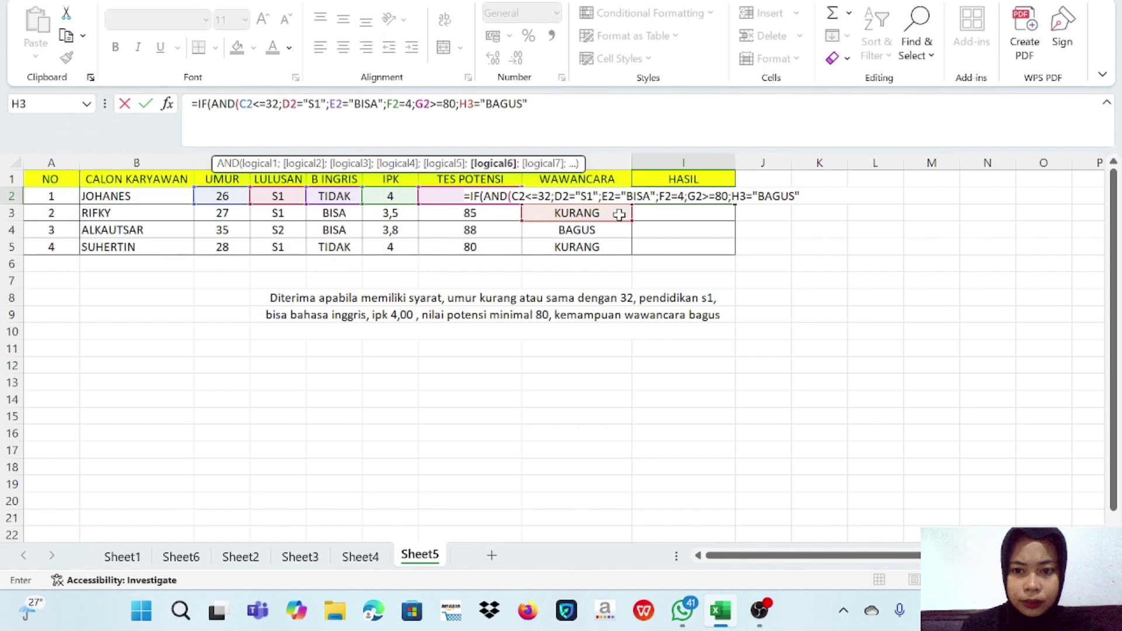
{"action": "type", "text": ")"}
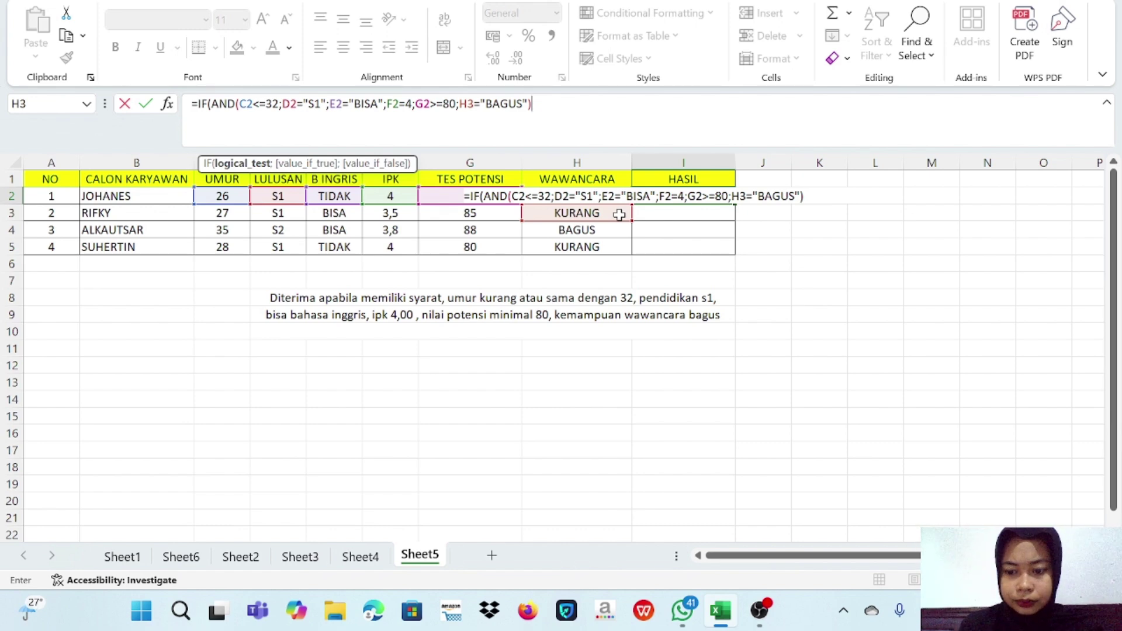
Complete the I2 formula with "DITERIMA" as the true result and "DITOLAK" as the false result, and commit it.
{"action": "type", "text": ";"}
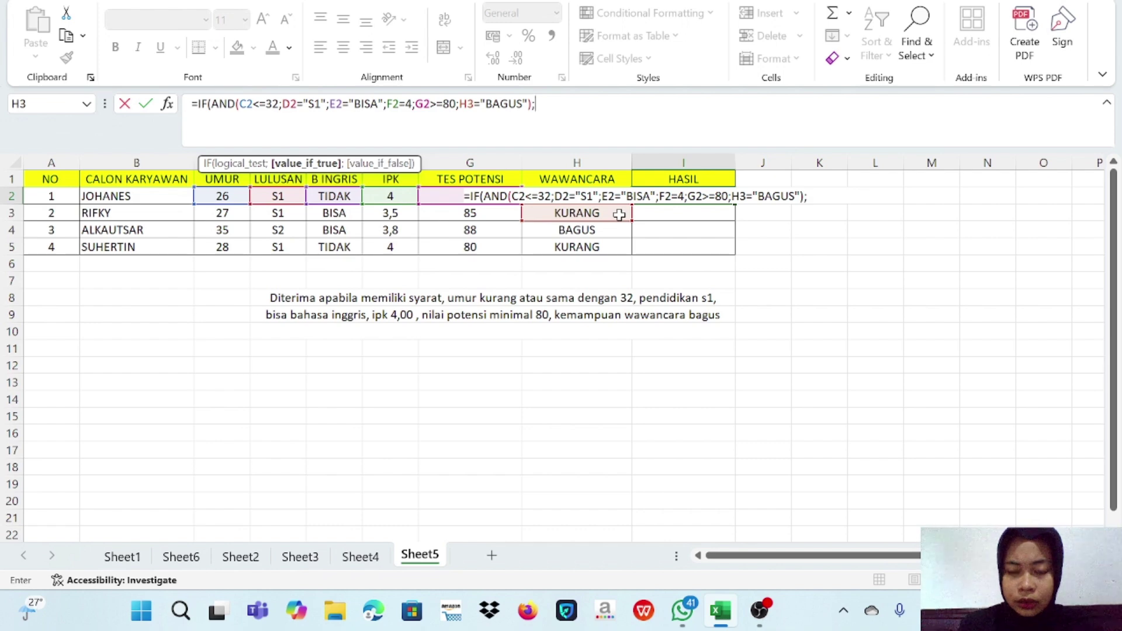
{"action": "type", "text": "\""}
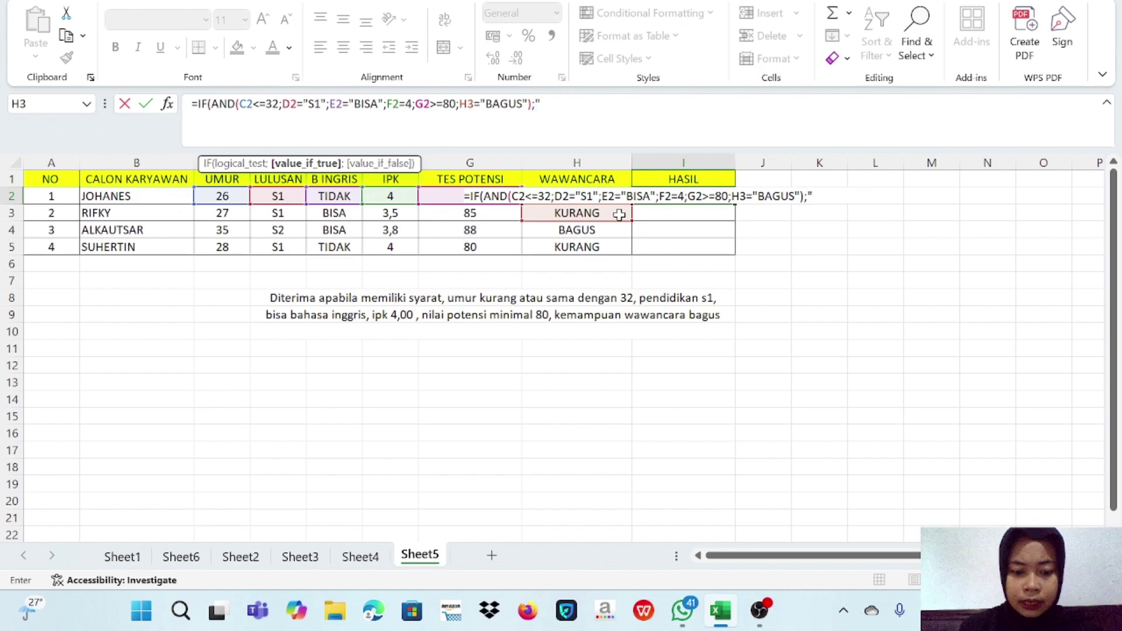
{"action": "type", "text": "D"}
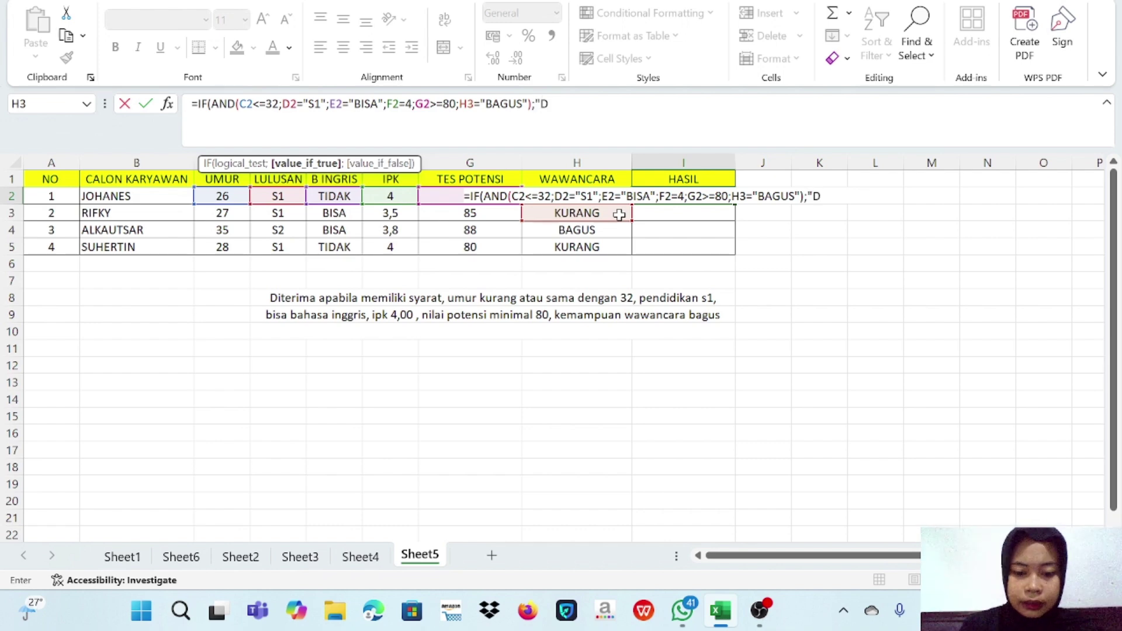
{"action": "type", "text": "ITERIMA\""}
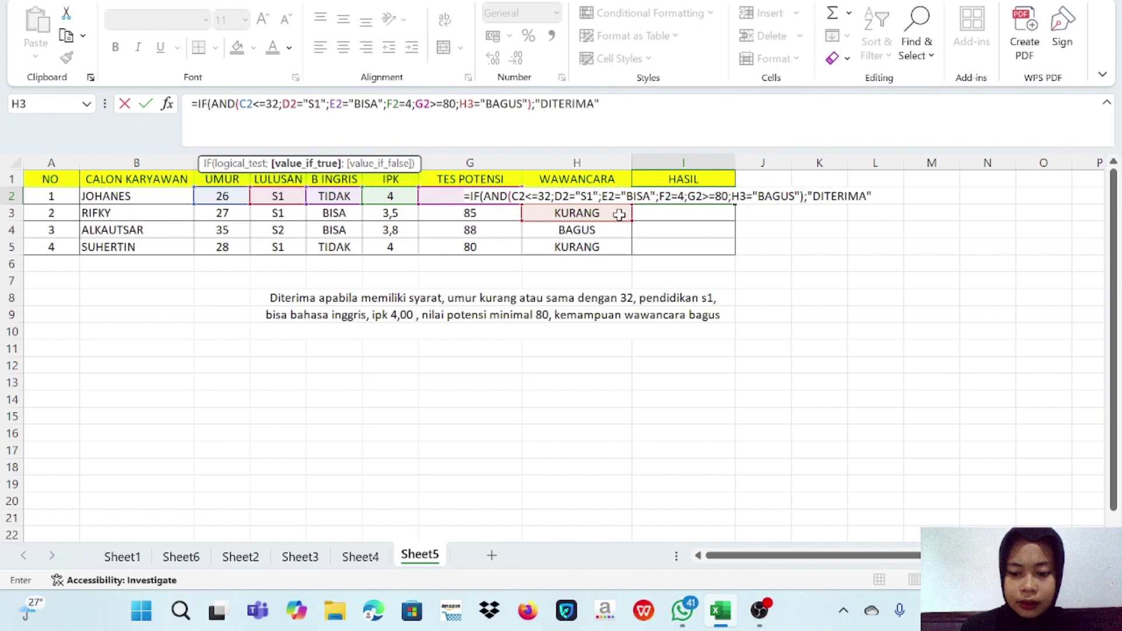
{"action": "type", "text": ";"}
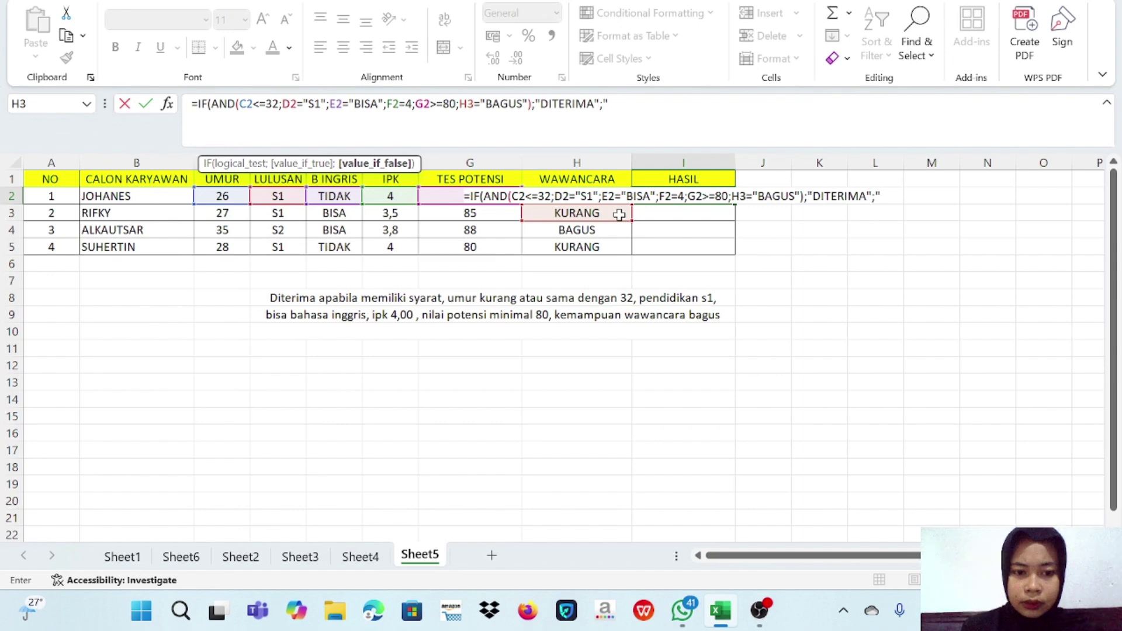
{"action": "type", "text": "\"DITOLAK"}
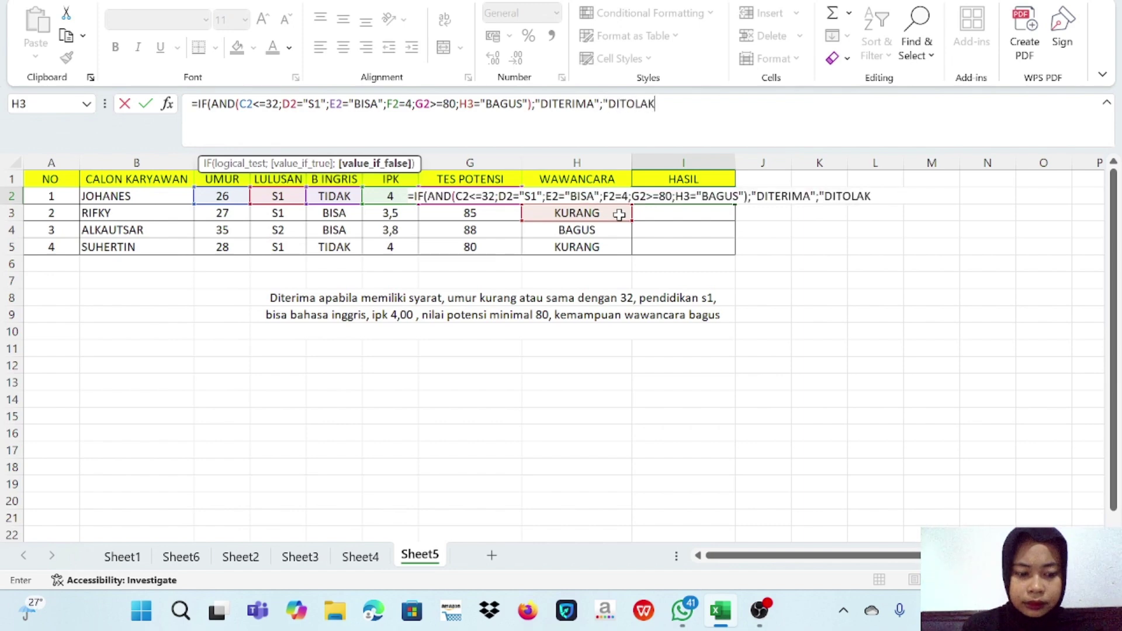
{"action": "type", "text": "\")"}
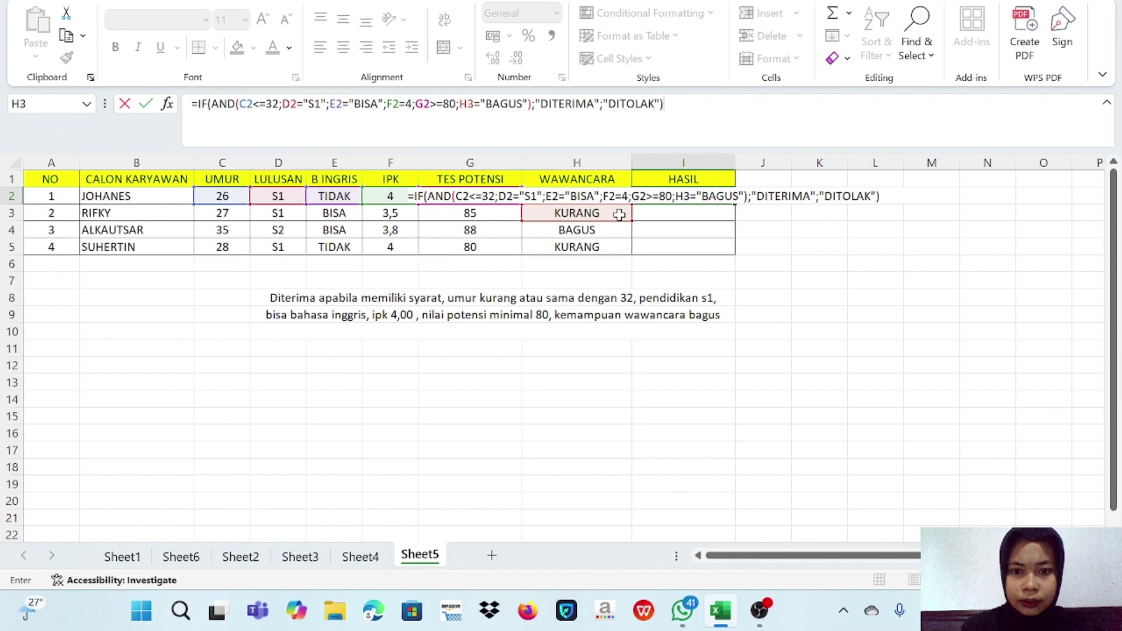
{"action": "left_click", "coordinate": [700, 213]}
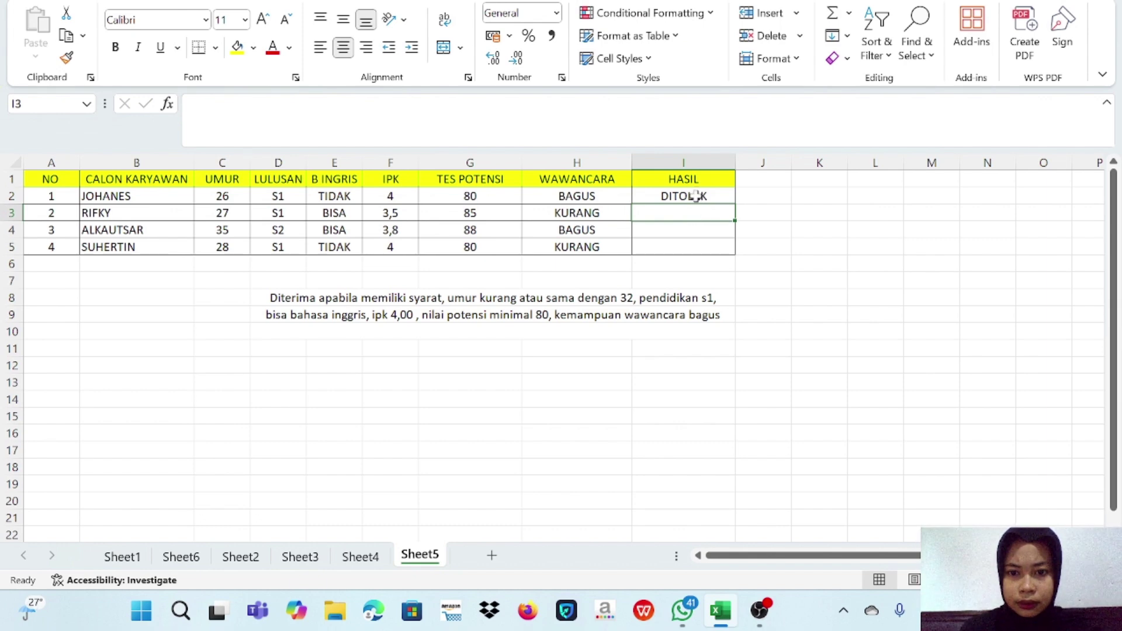
Fill the HASIL formula from I2 down through I5.
{"action": "left_click", "coordinate": [722, 195]}
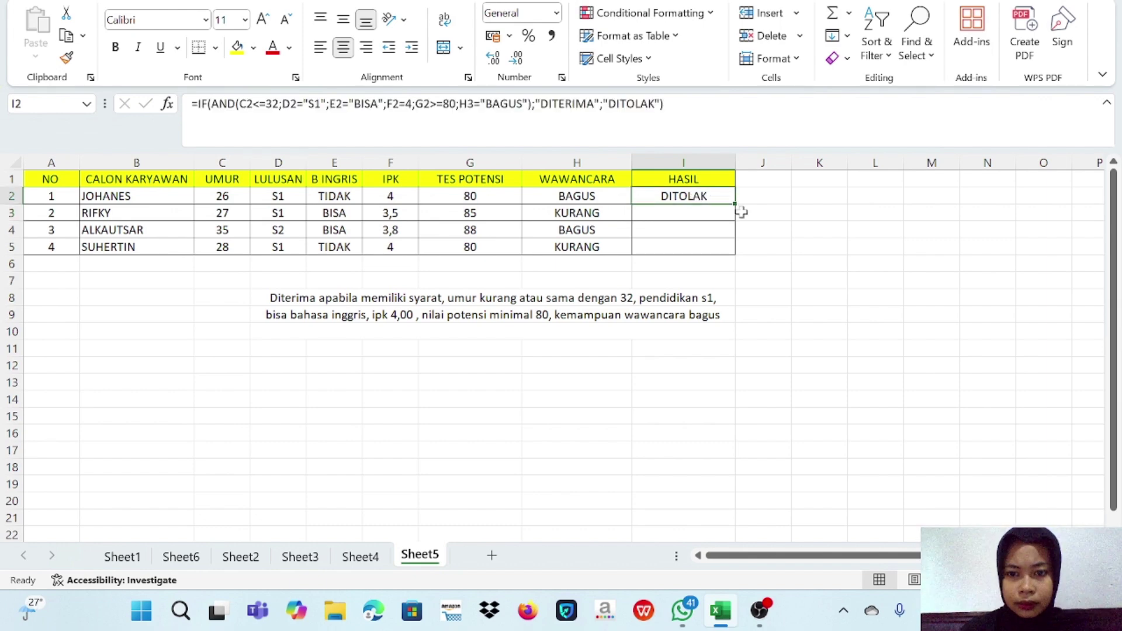
{"action": "left_click_drag", "start_coordinate": [736, 205], "coordinate": [744, 253]}
{"action": "left_click", "coordinate": [816, 232]}
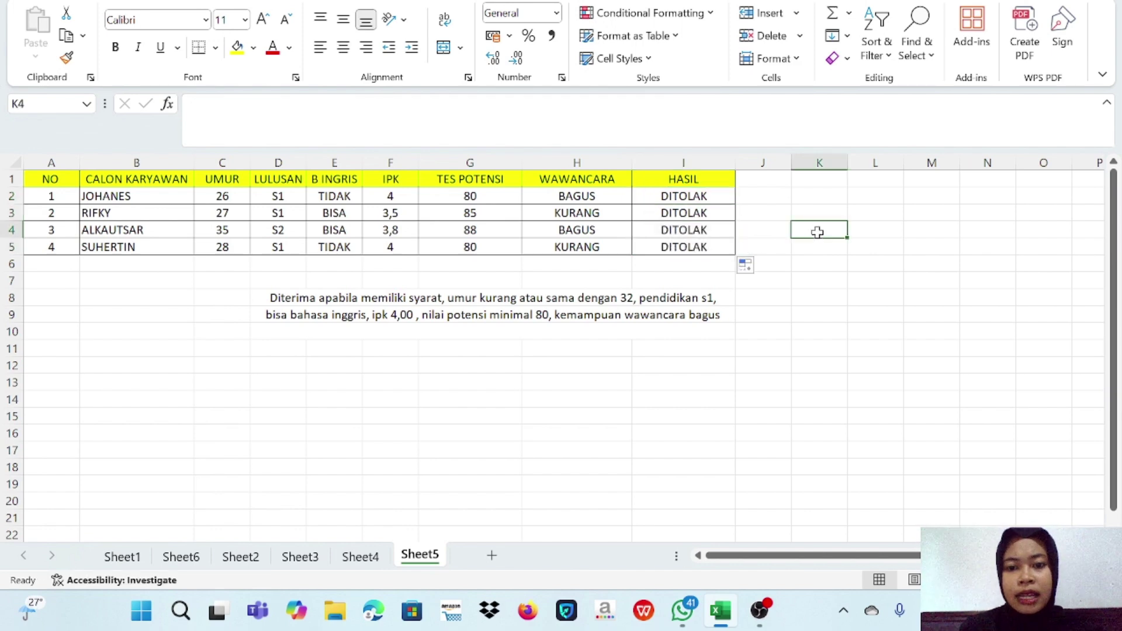